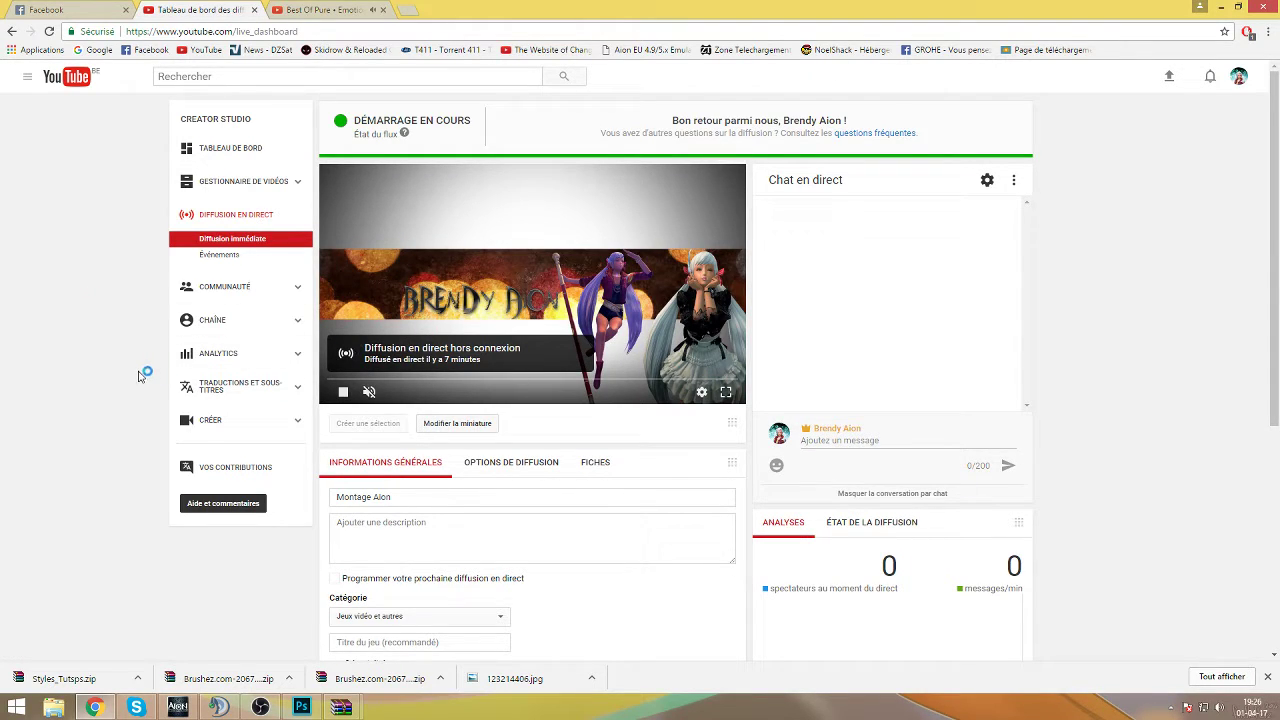
Reload the live dashboard and copy the live stream's video URL.
key(F5)
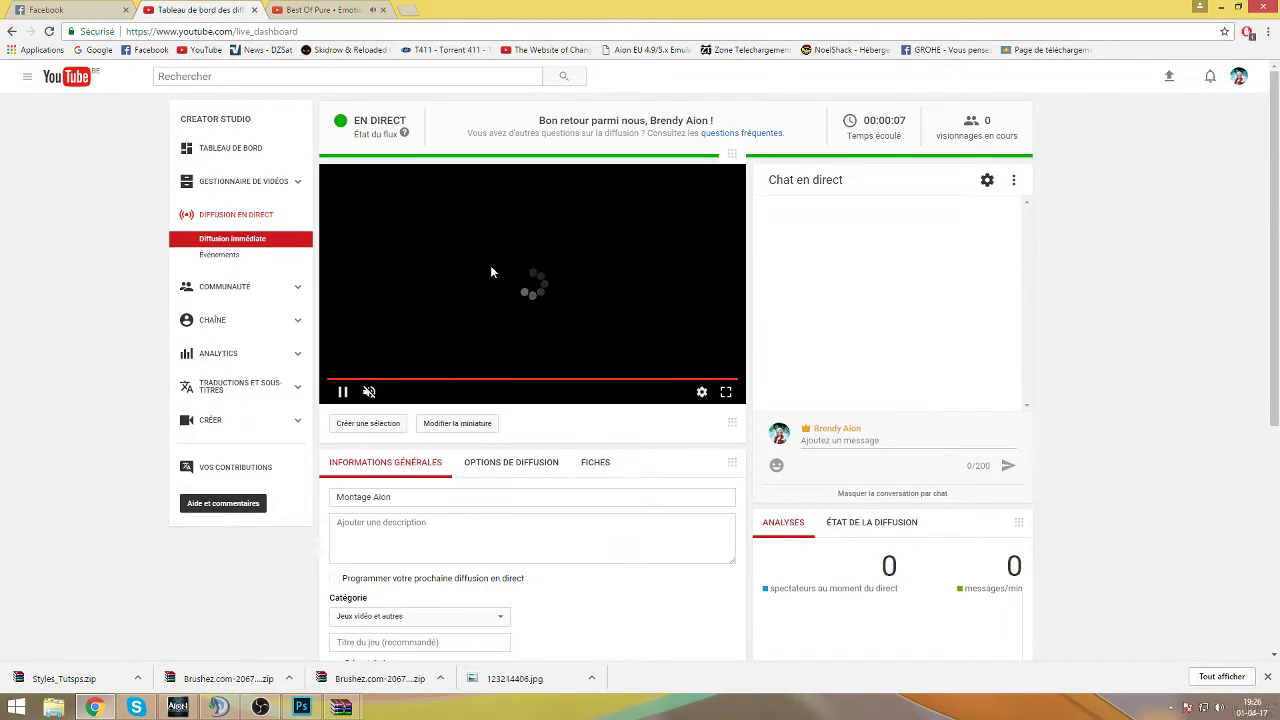
right_click(491, 270)
click(528, 288)
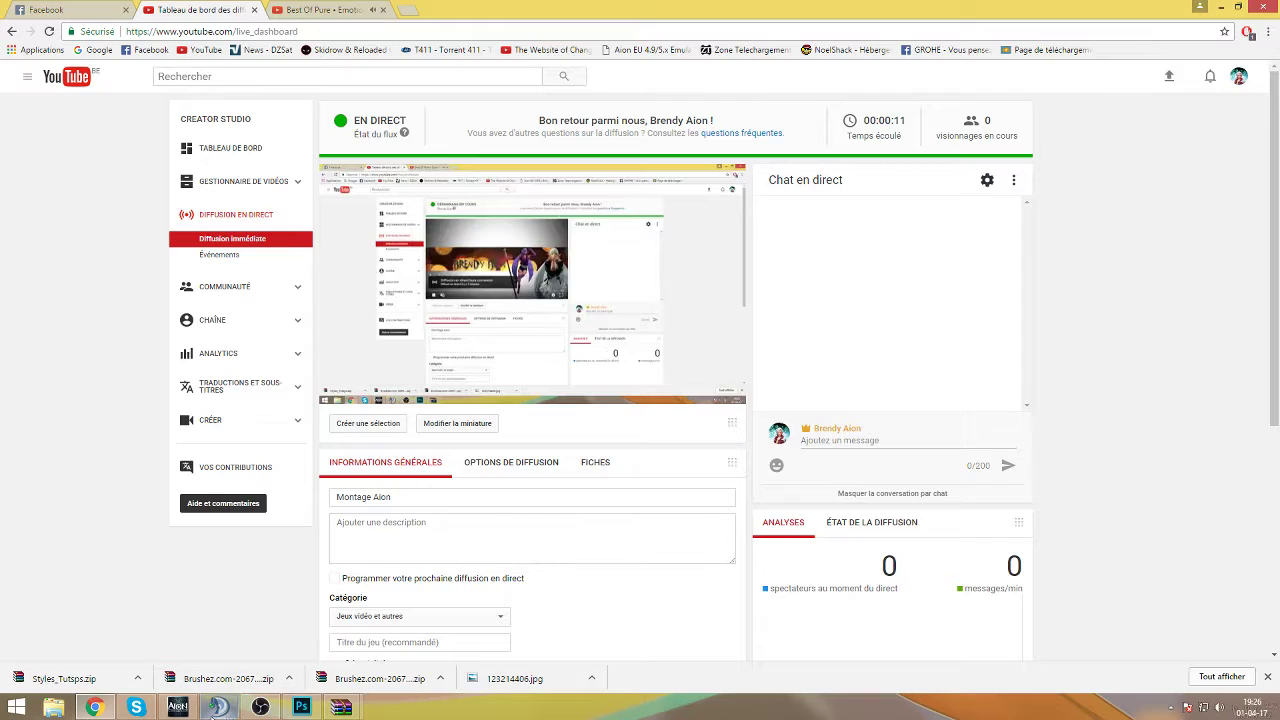
click(136, 707)
text(https://youtu.be/3OjEJpLKDwU)
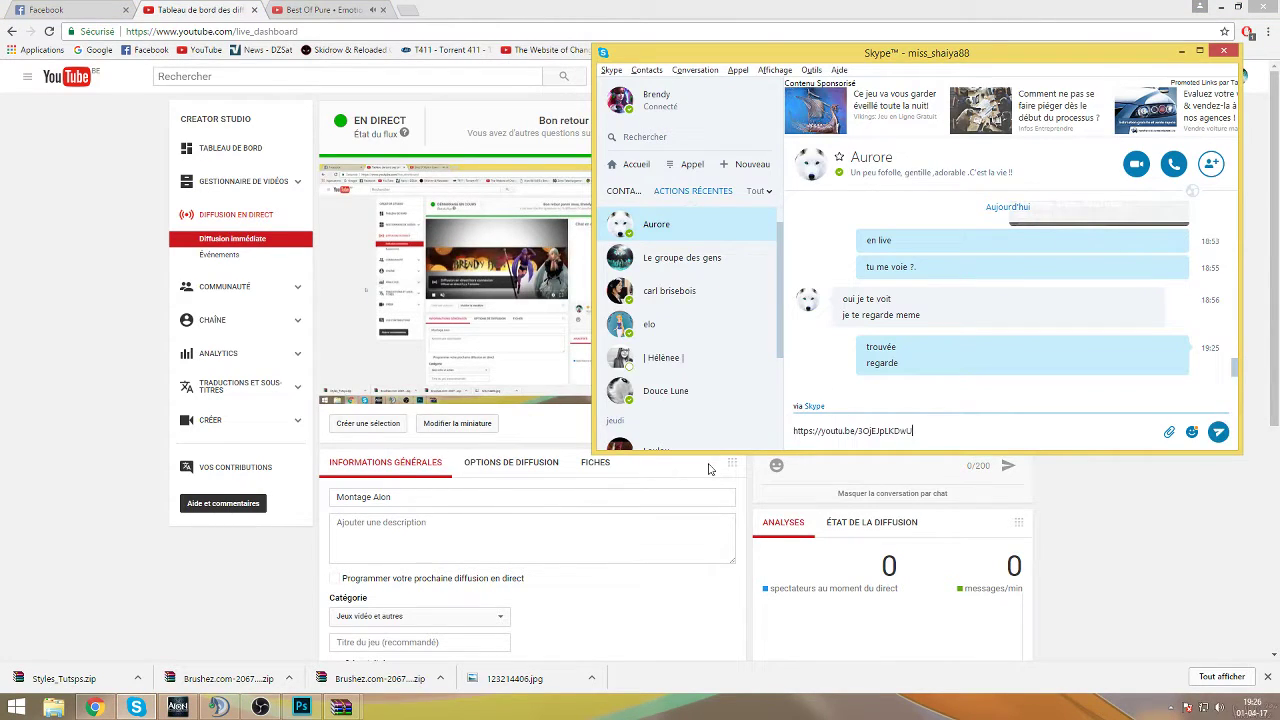
key(Return)
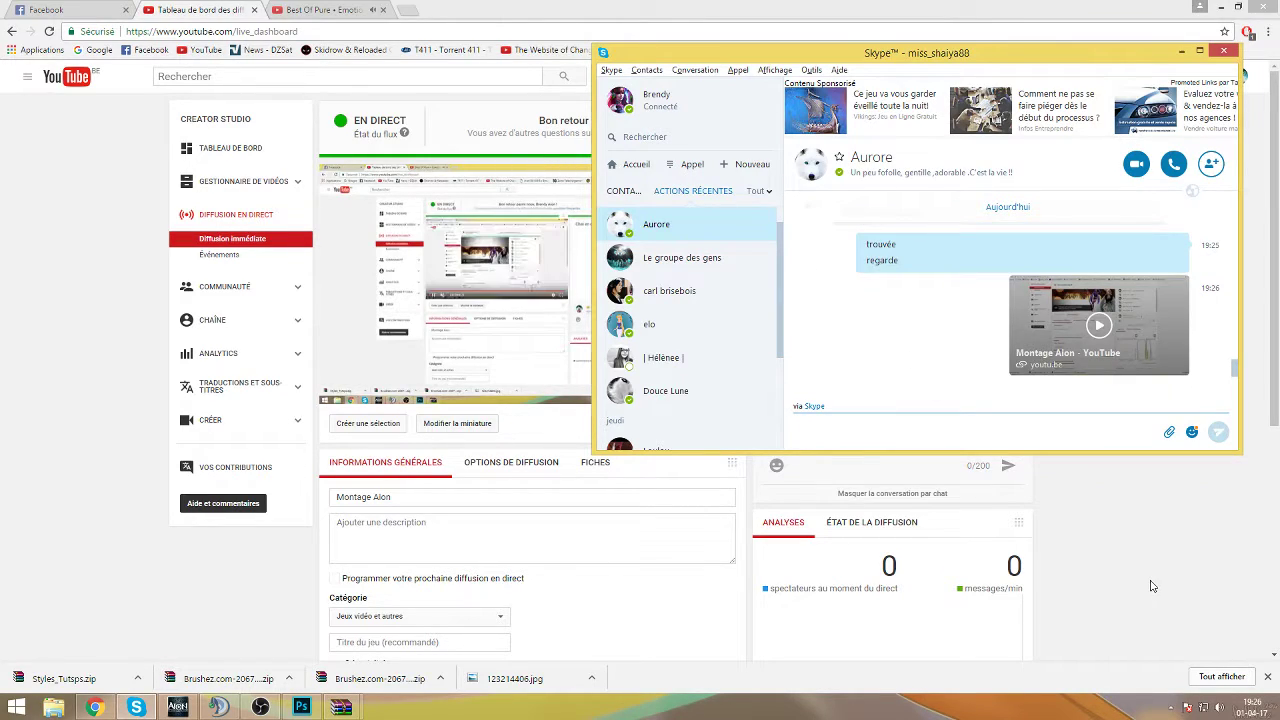
click(1151, 583)
Close the Brushez.com archive window and minimise the Styles_Tutsps.zip archive window.
mouse_move(340, 707)
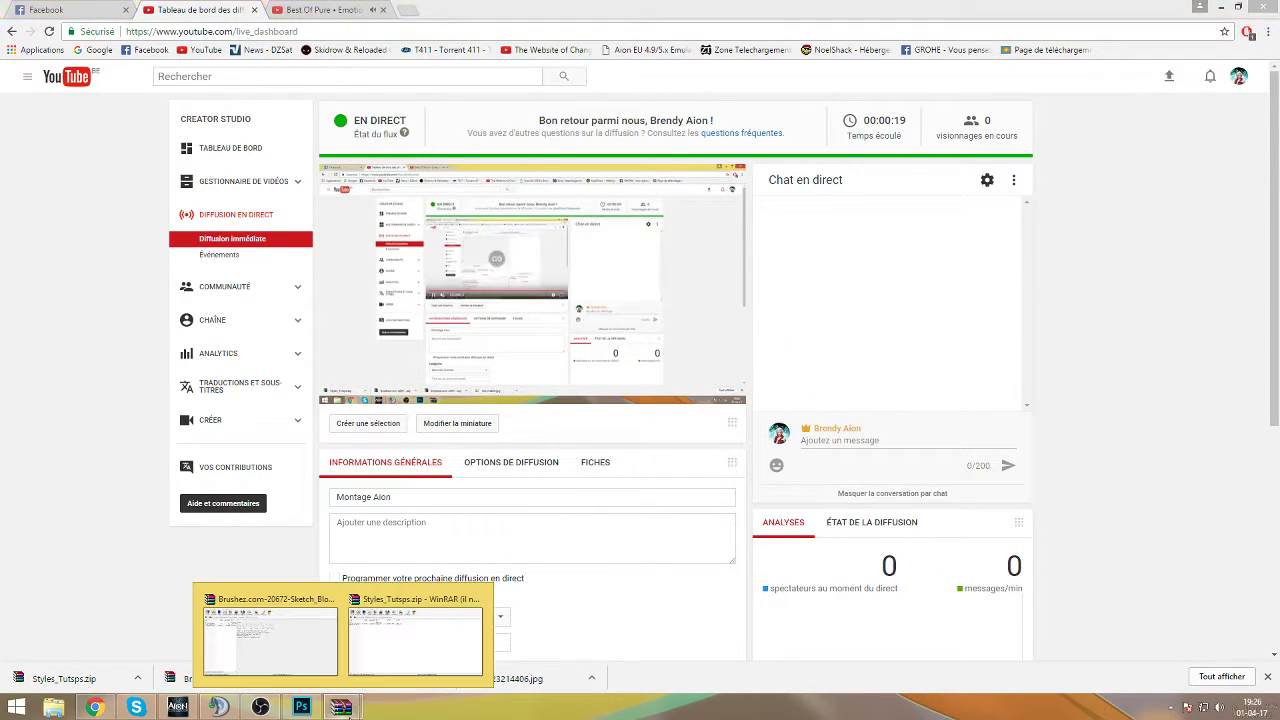
click(334, 603)
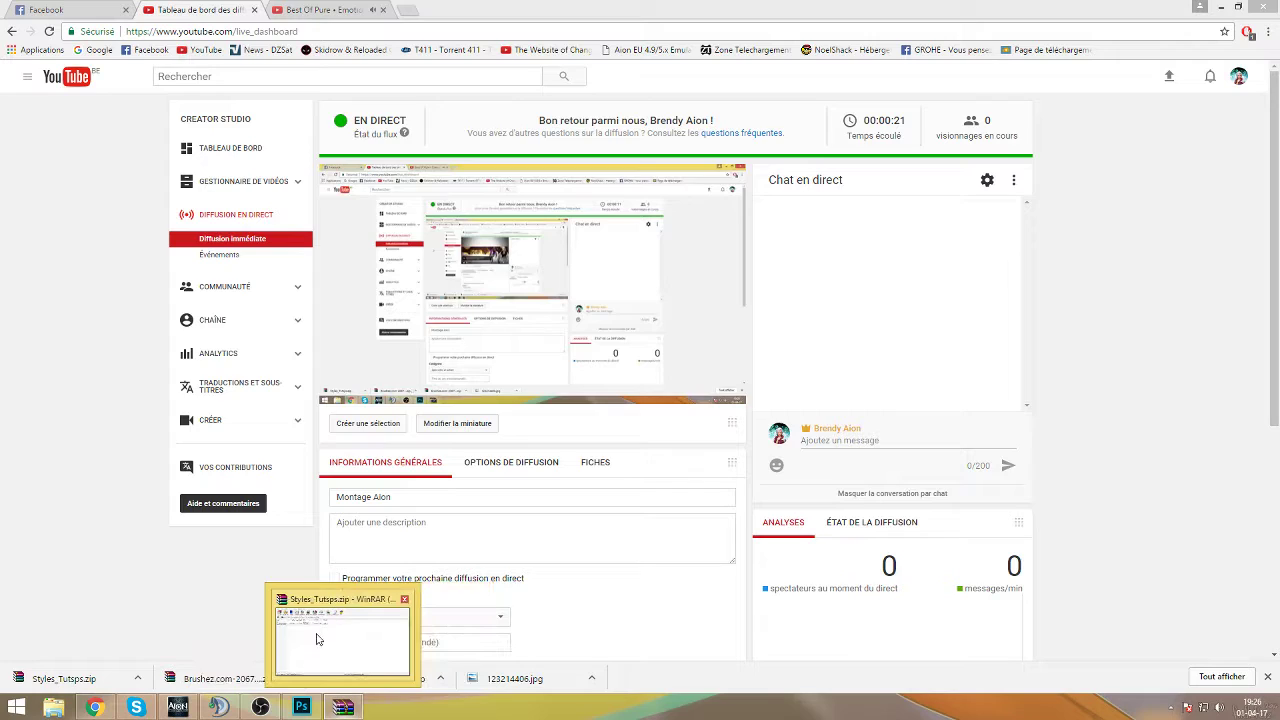
click(317, 640)
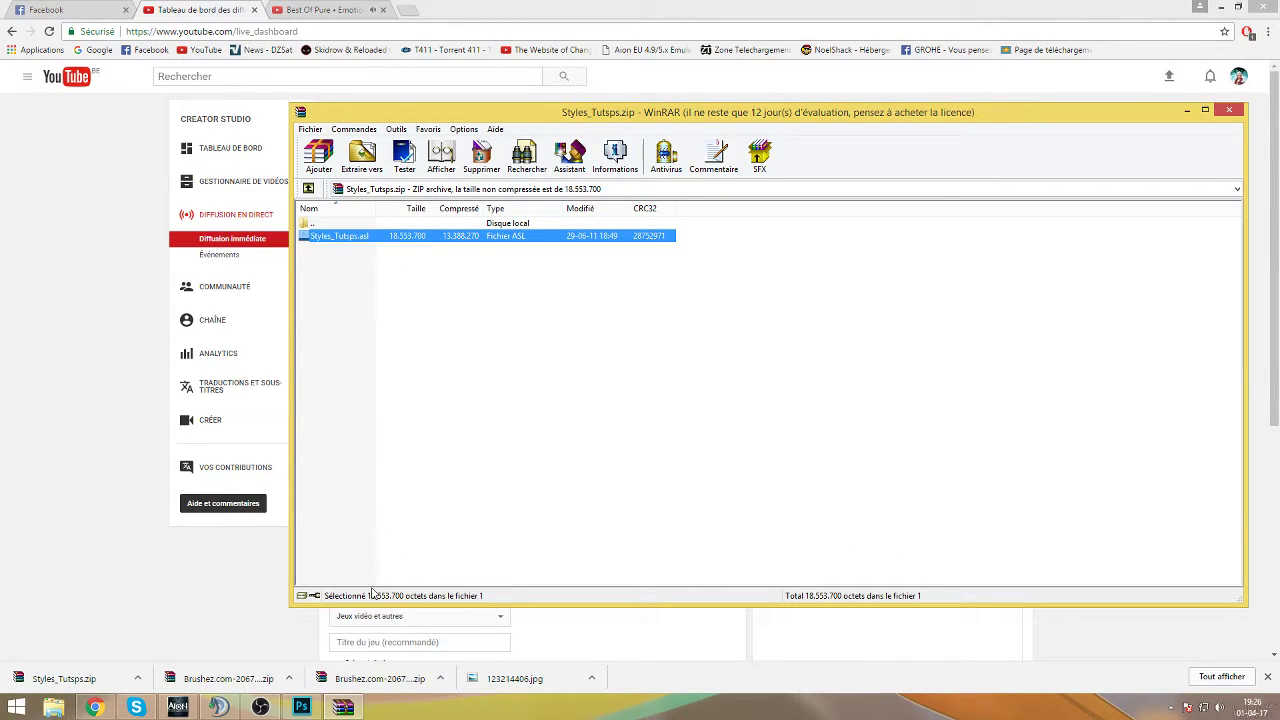
click(343, 707)
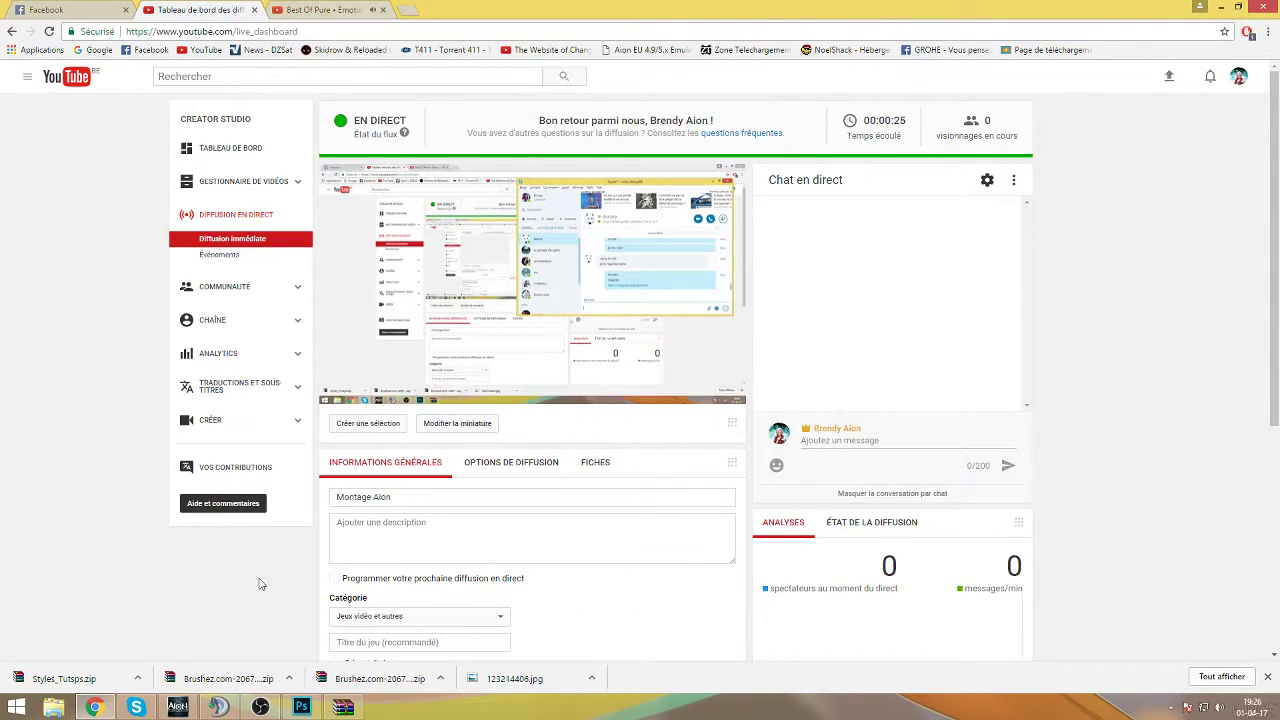
Switch to Photoshop and start a new text layer on the left part of the castle image with a 72 pt font size.
click(287, 706)
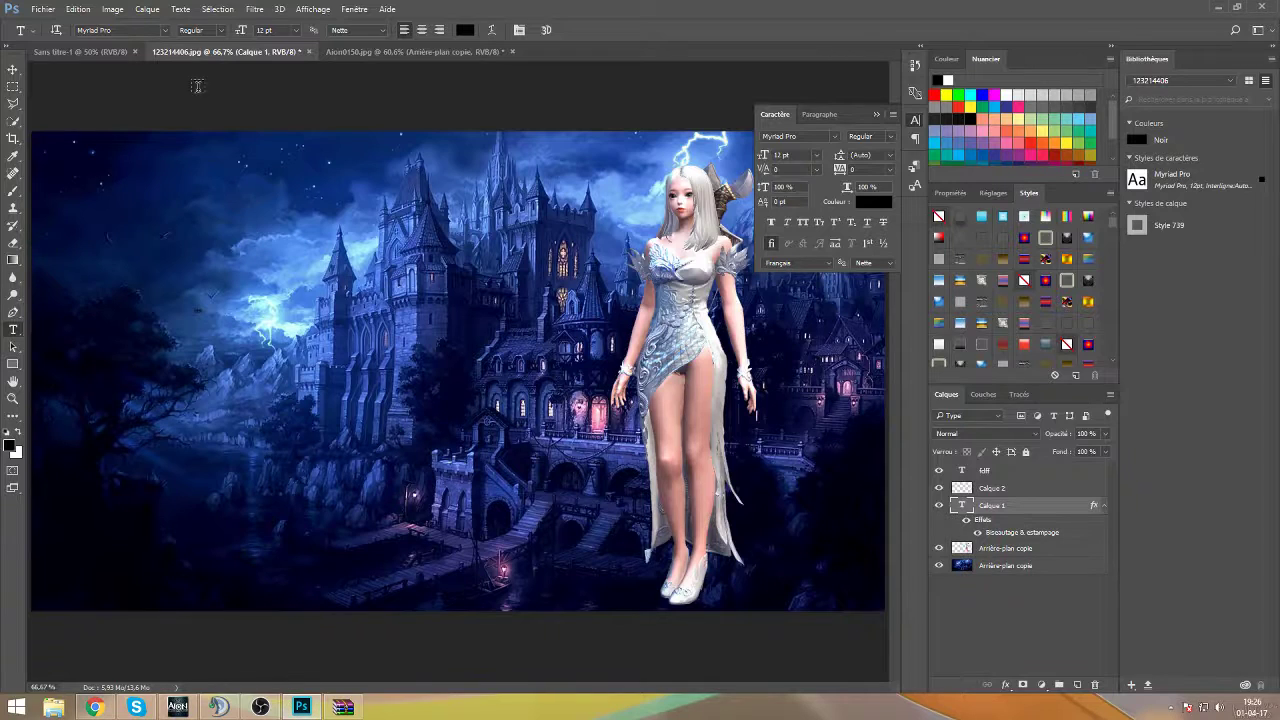
click(152, 338)
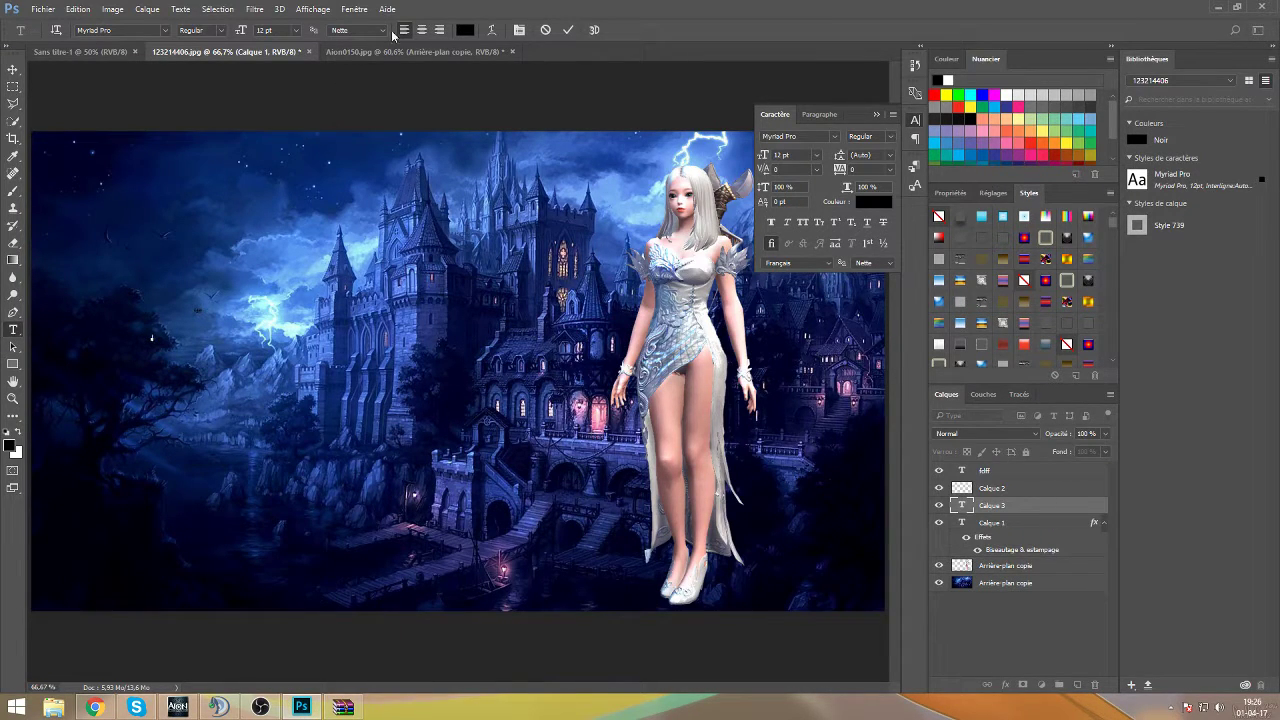
text(1)
key(BackSpace)
key(Return)
text(12)
key(Return)
click(296, 31)
click(321, 271)
Set the new text's font to Sketch Block.
click(95, 30)
click(165, 30)
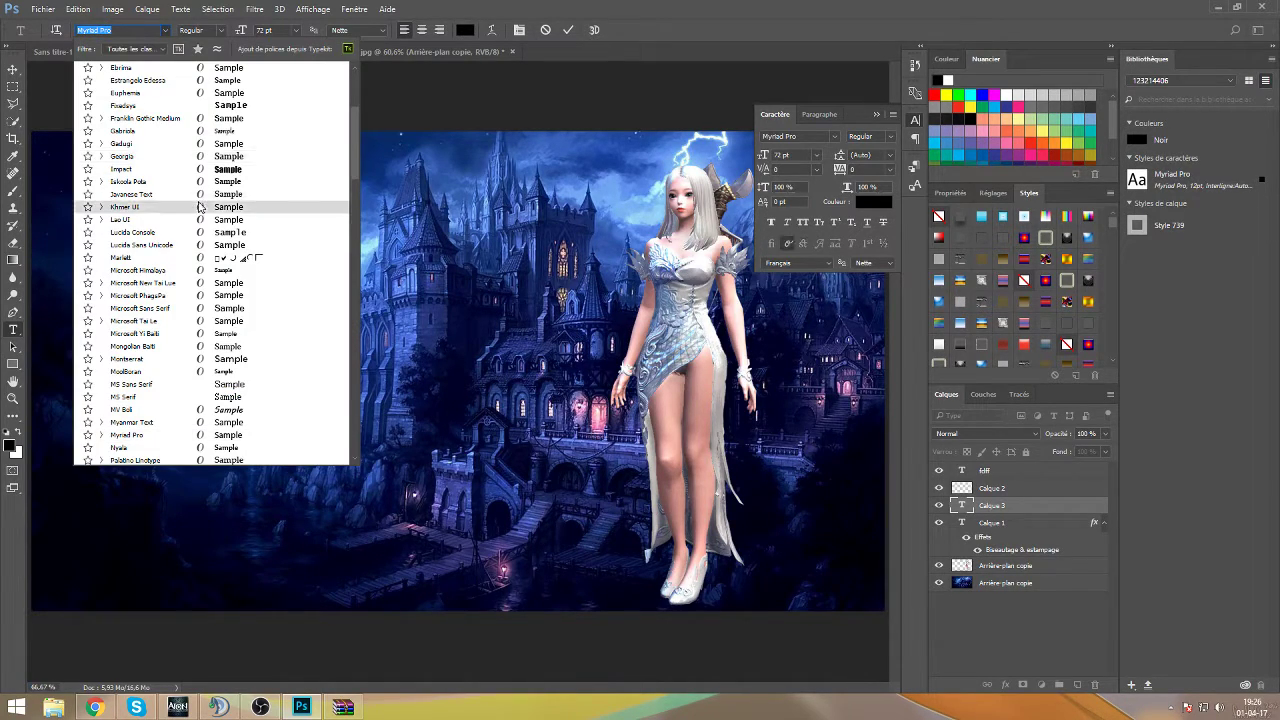
scroll(199, 206, down, 4)
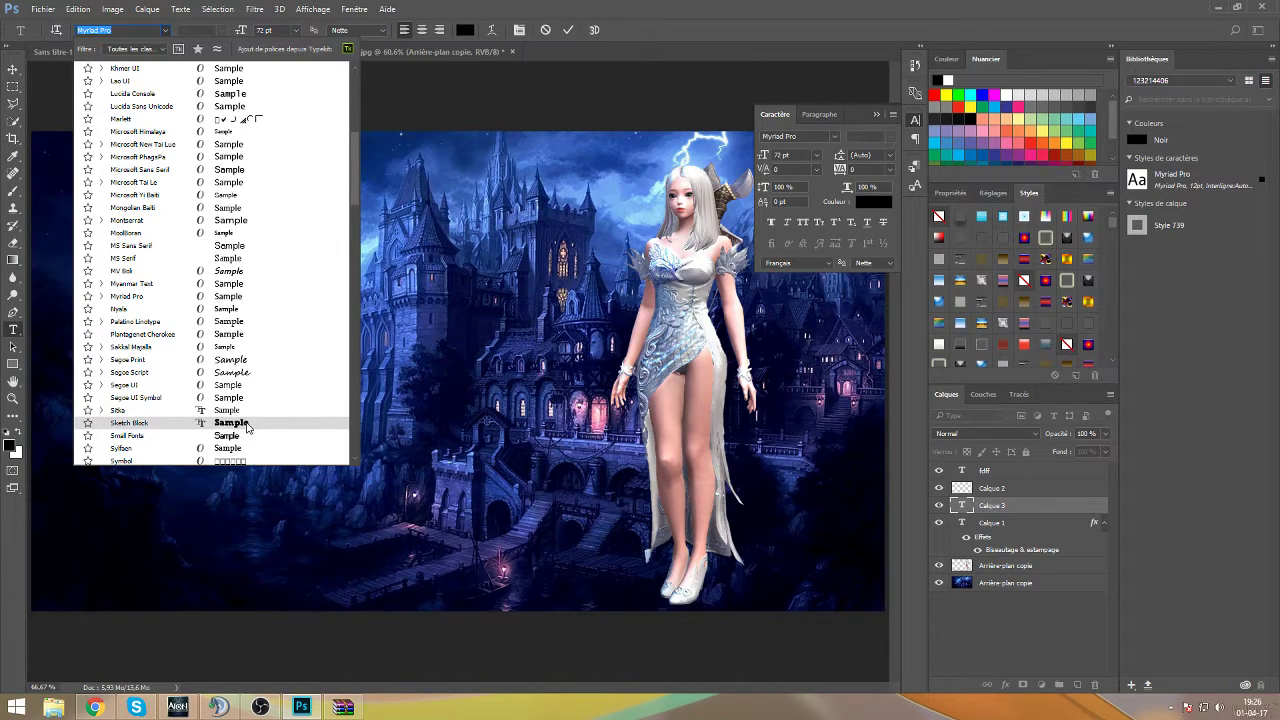
click(247, 423)
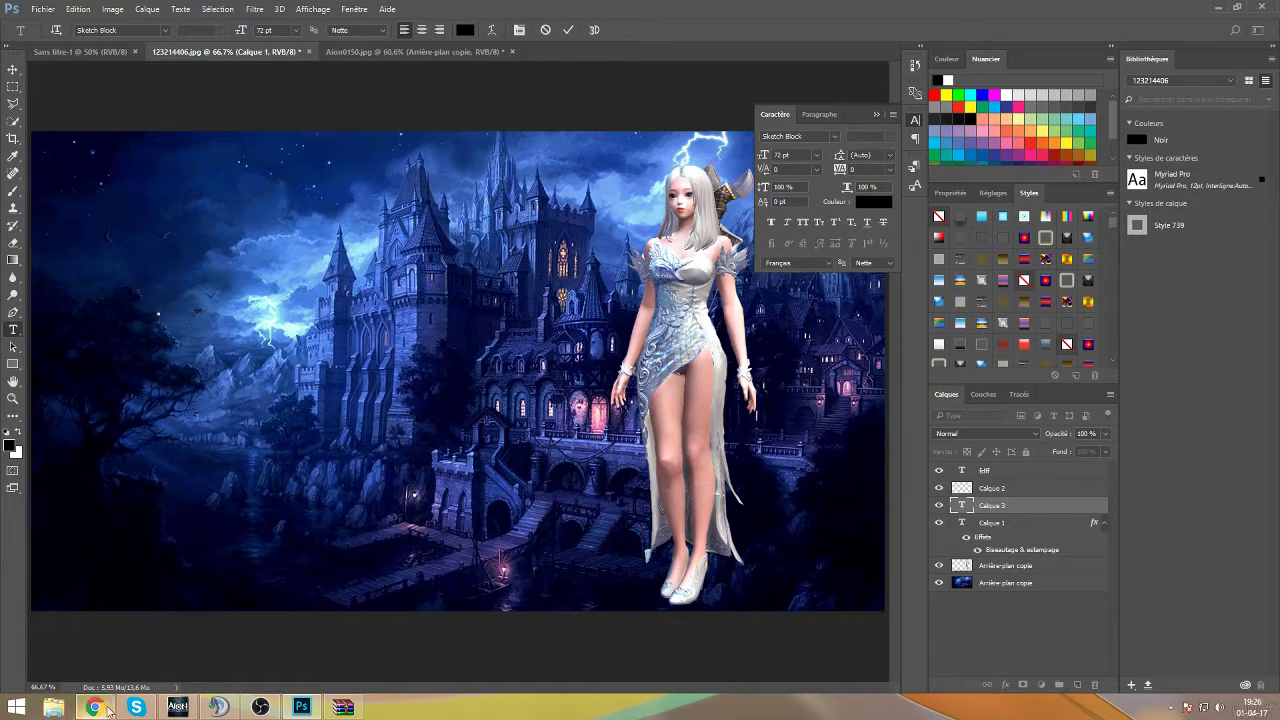
click(100, 710)
click(100, 710)
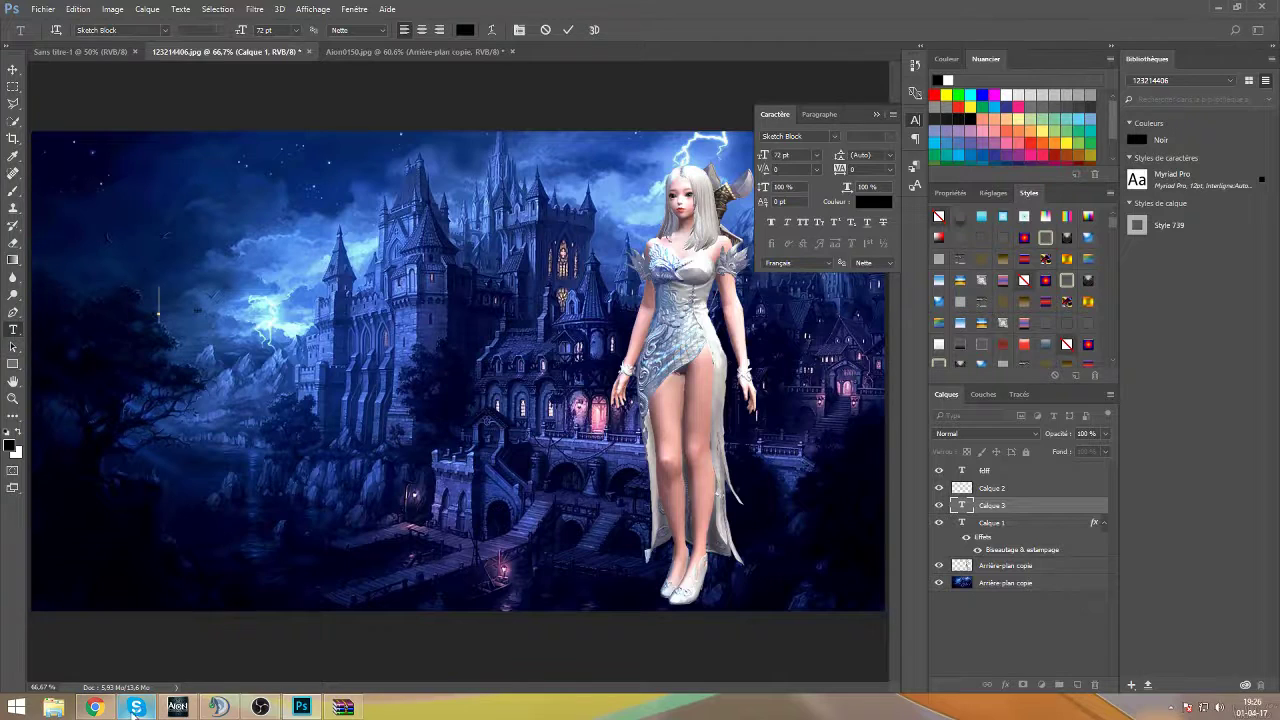
click(150, 712)
click(150, 712)
Enter the text PLUMIA at 120 pt and move it slightly right and down, towards the castle.
text(PLUMIA)
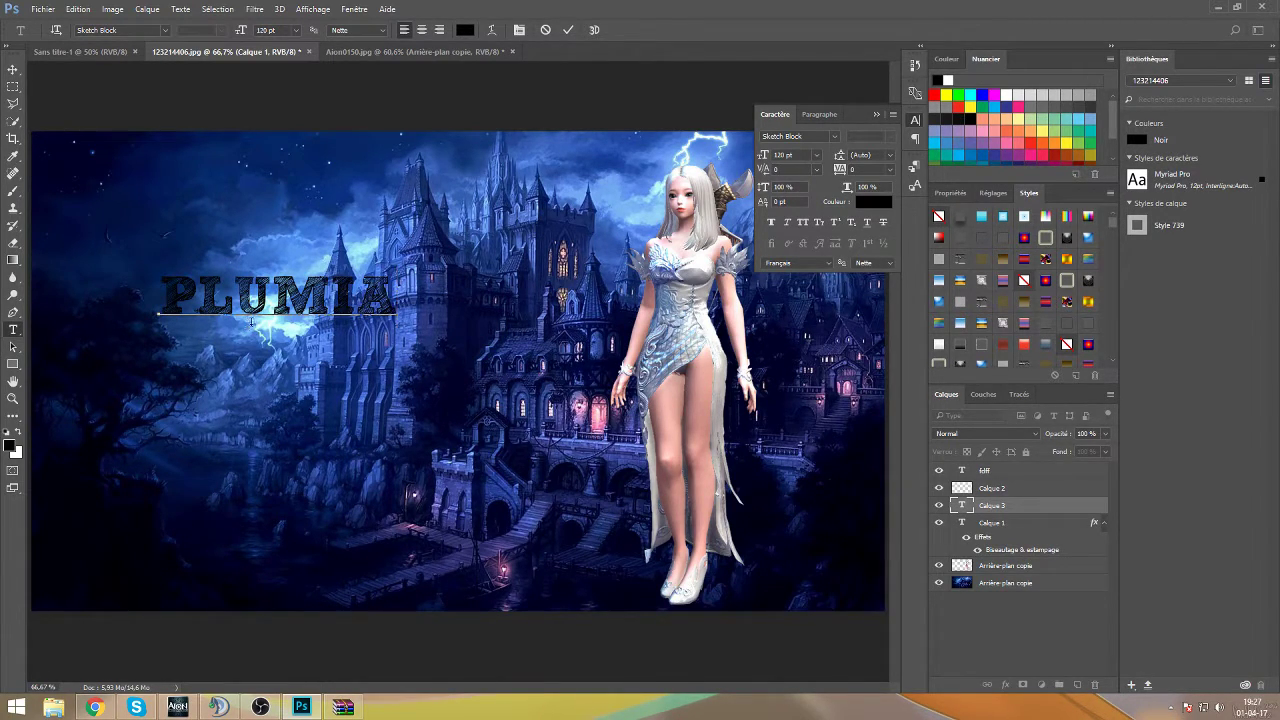
drag(278, 338, 338, 353)
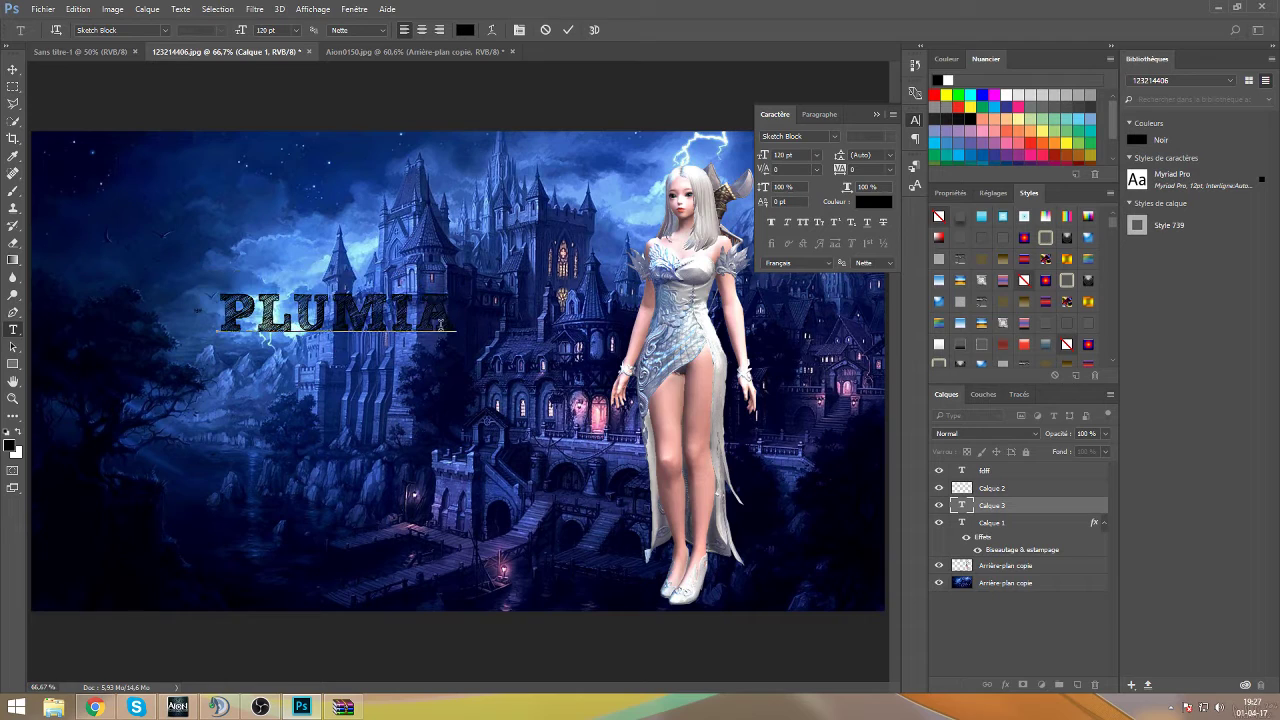
Try a multicoloured pattern, a dark bevel and a green glow preset style on the PLUMIA text.
drag(452, 322, 388, 322)
key(ctrl+a)
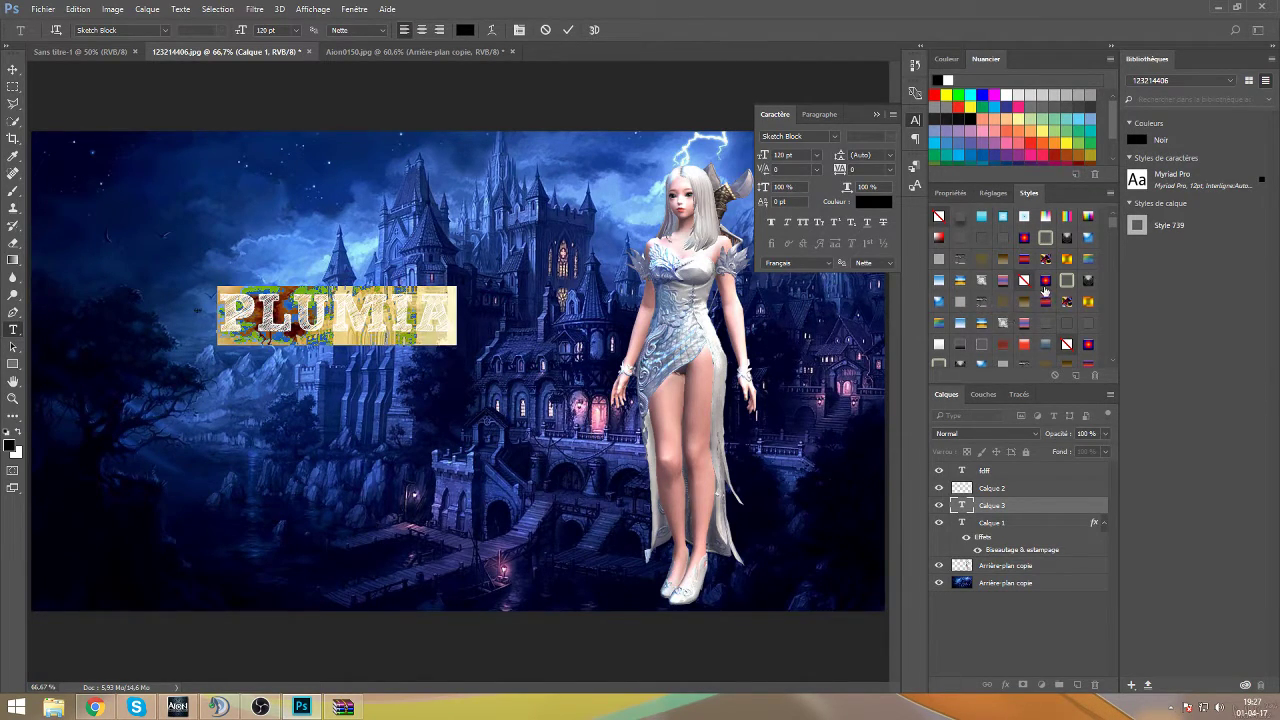
click(1045, 289)
click(1046, 258)
scroll(1043, 314, down, 2)
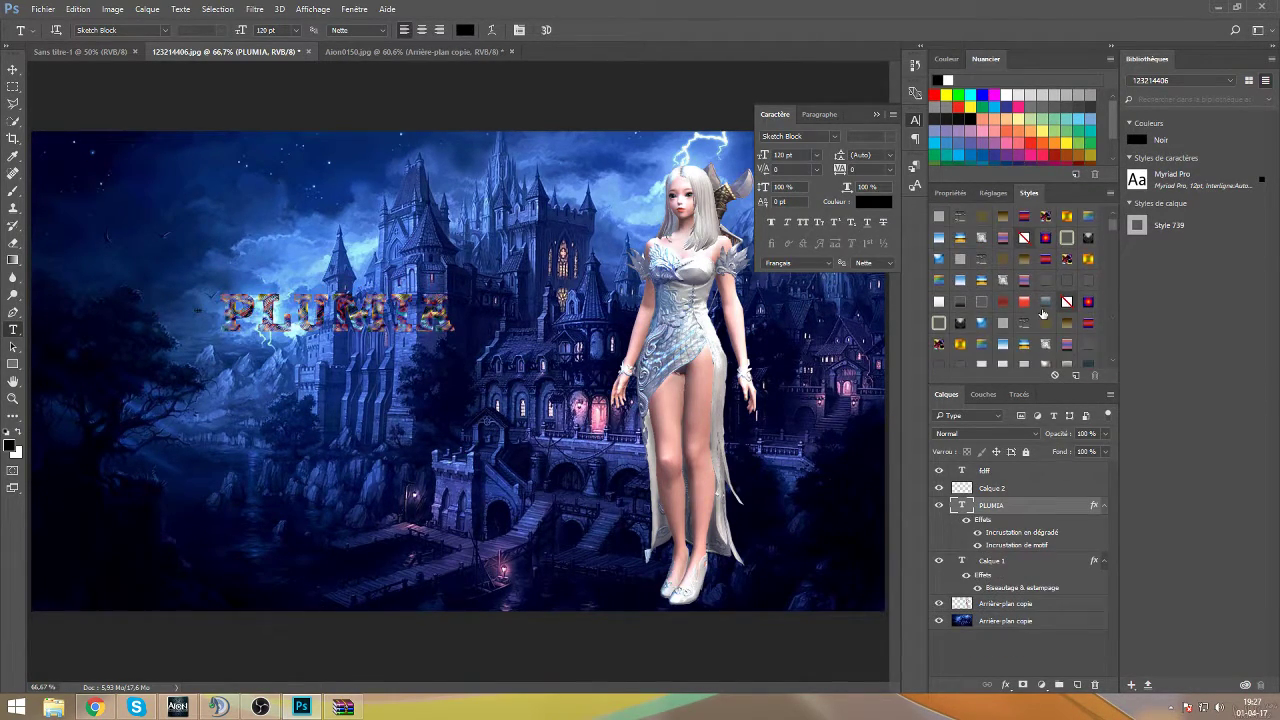
click(1024, 327)
scroll(1023, 330, down, 2)
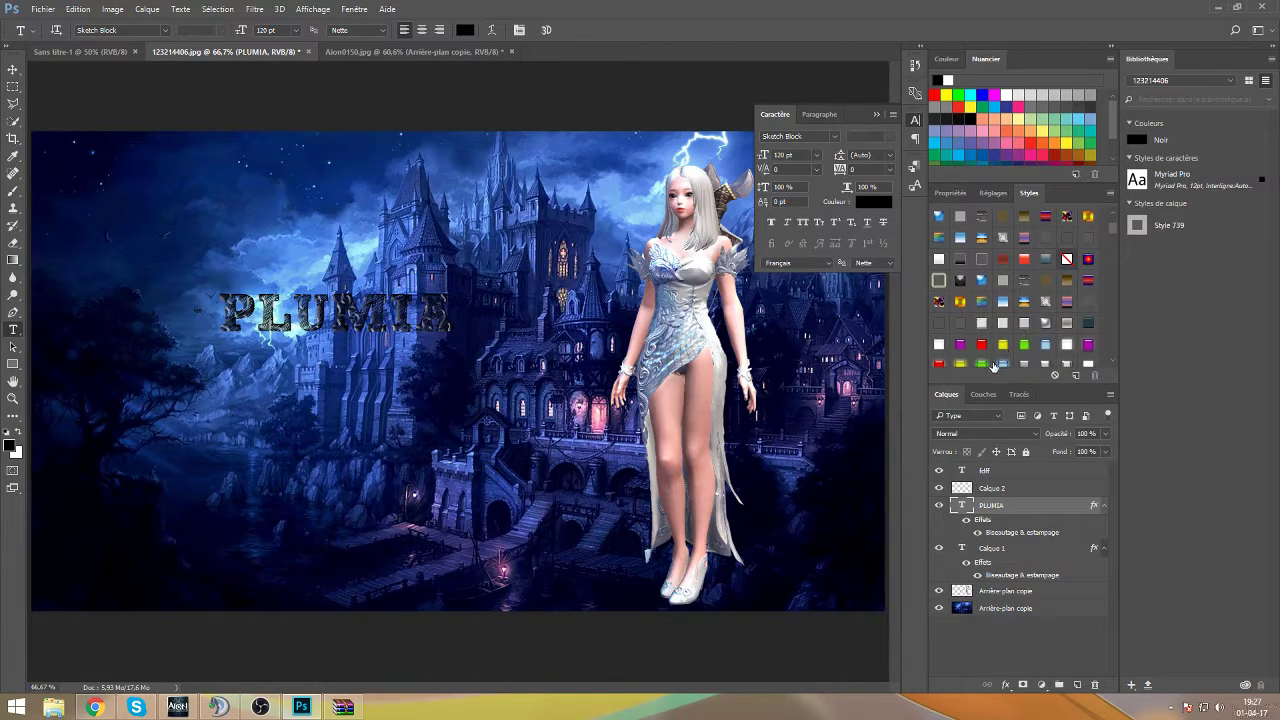
click(992, 366)
scroll(984, 352, down, 4)
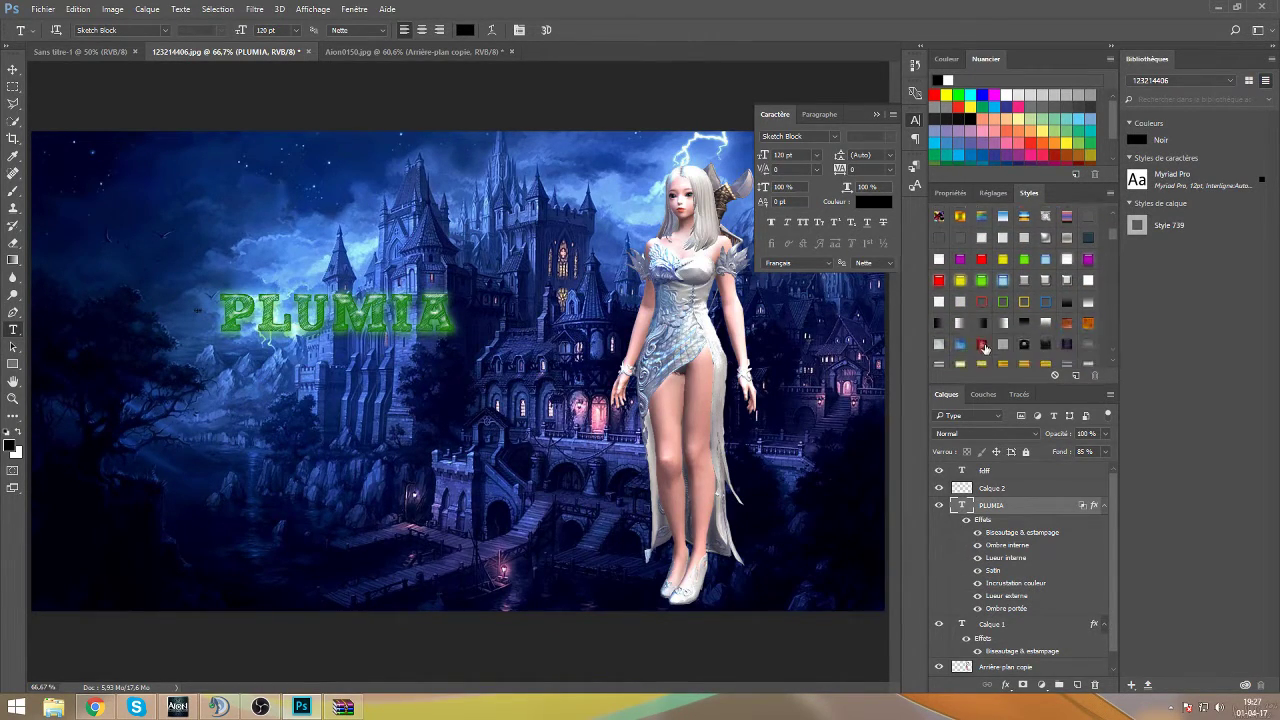
Try a transparent outlined style and several grey metallic preset styles on the PLUMIA text.
click(981, 345)
scroll(1005, 320, down, 4)
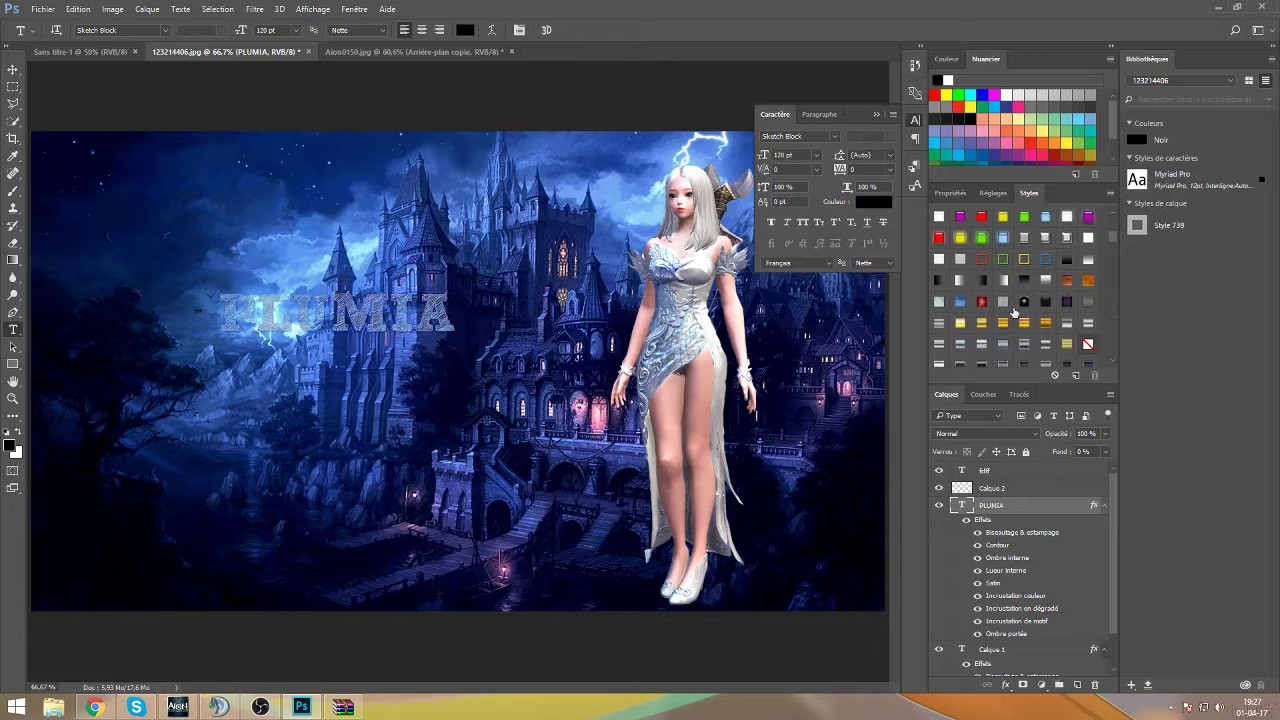
click(1005, 330)
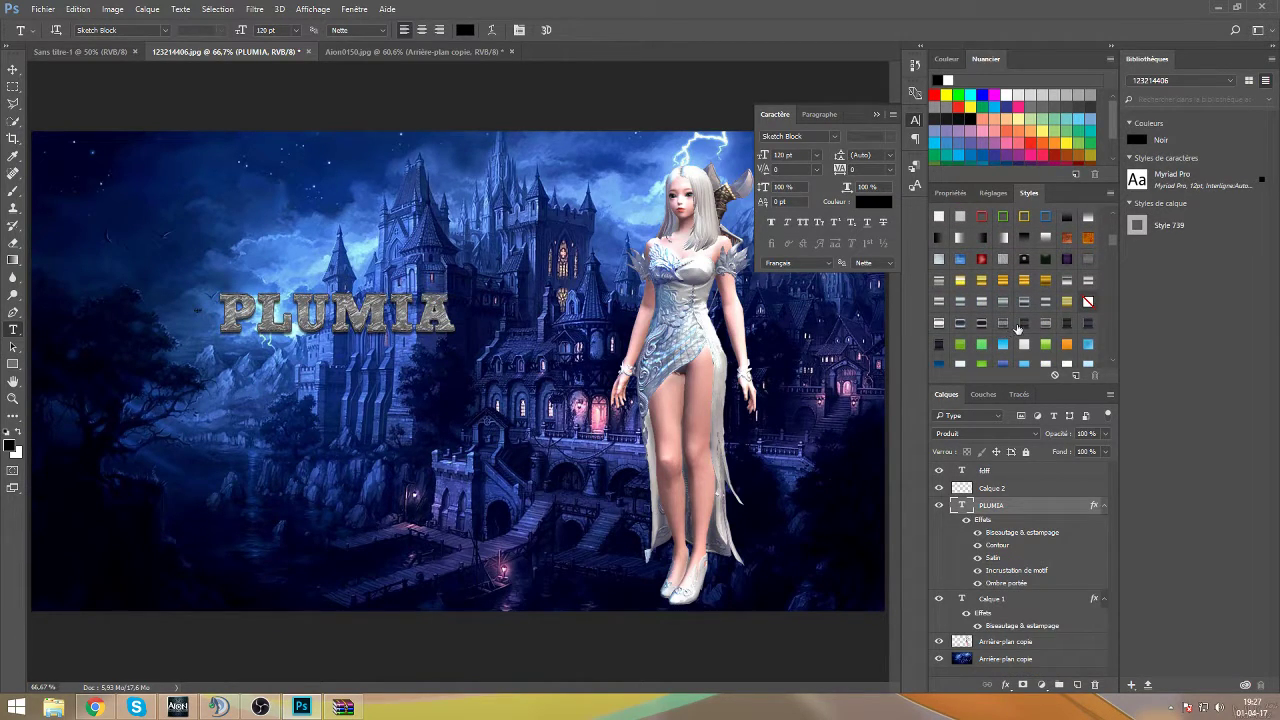
click(1023, 328)
click(1045, 325)
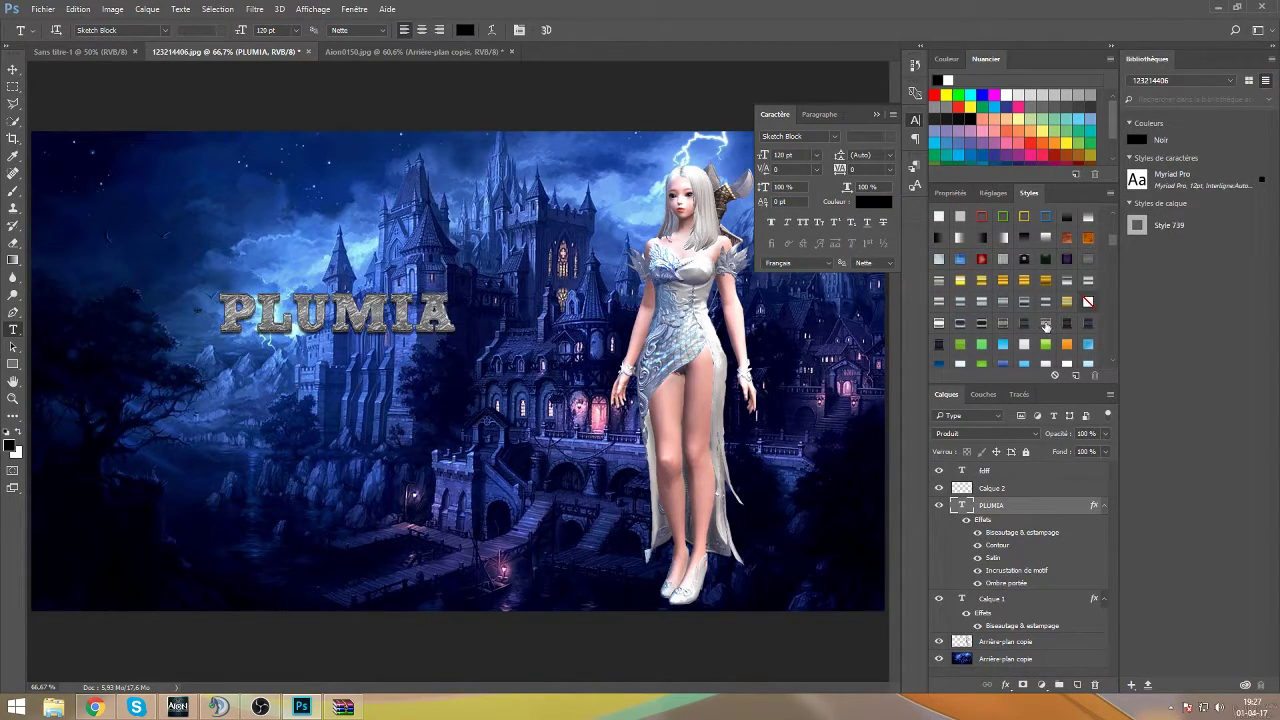
click(1068, 325)
click(1078, 327)
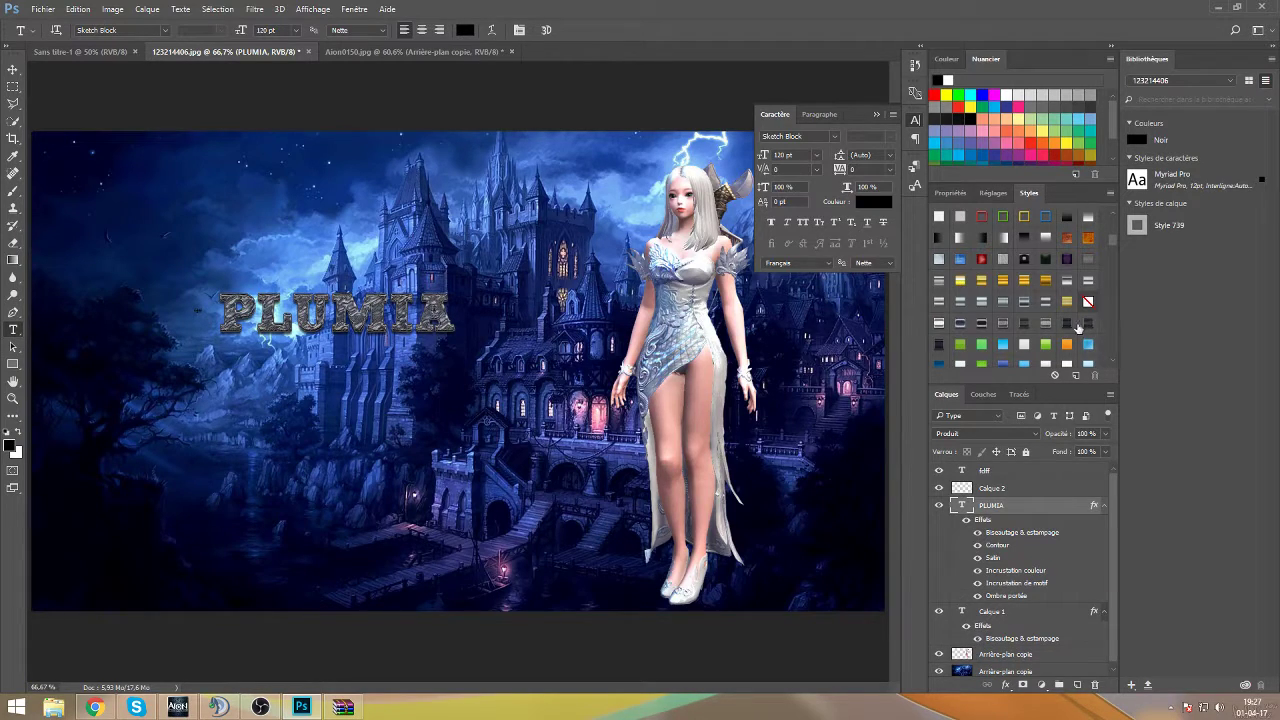
click(944, 328)
click(94, 707)
click(94, 707)
Apply the white preset style with inner shadow and colour overlay to the PLUMIA text.
scroll(1060, 322, down, 6)
scroll(1035, 320, down, 2)
click(978, 271)
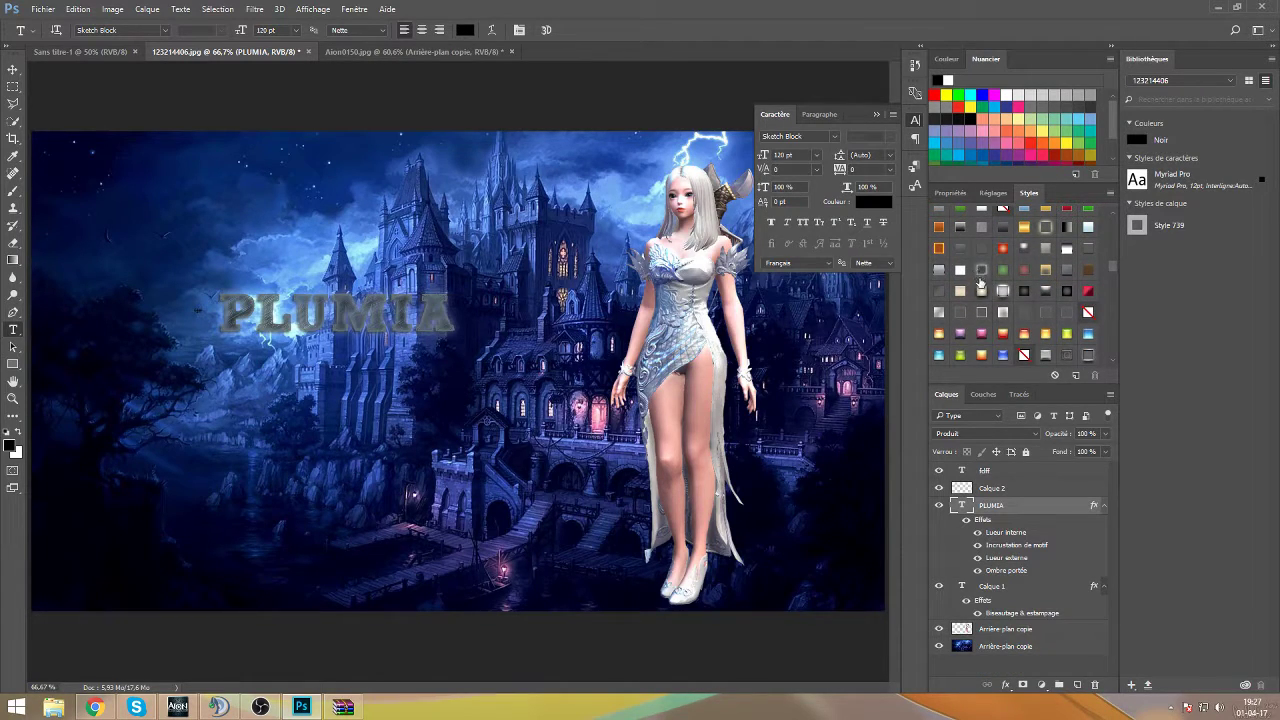
click(940, 271)
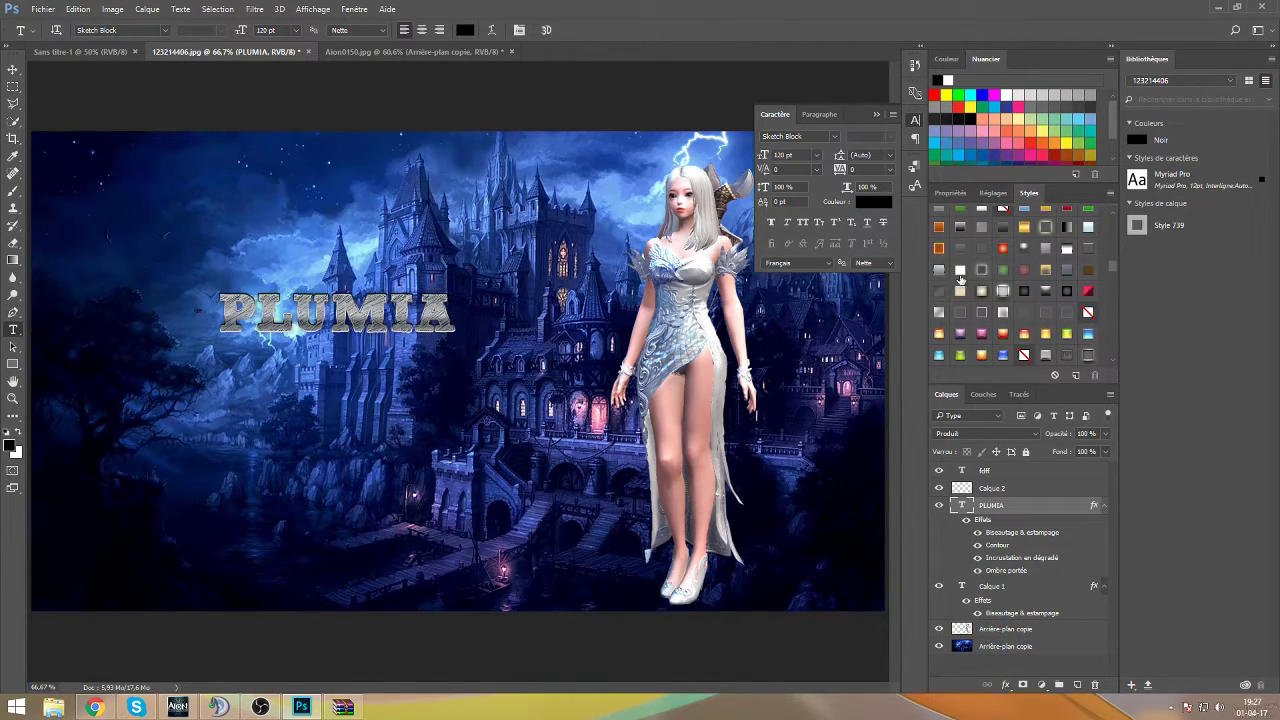
click(958, 274)
Move the PLUMIA text to the upper part of the image, over the castle towers beside the character's head.
click(327, 325)
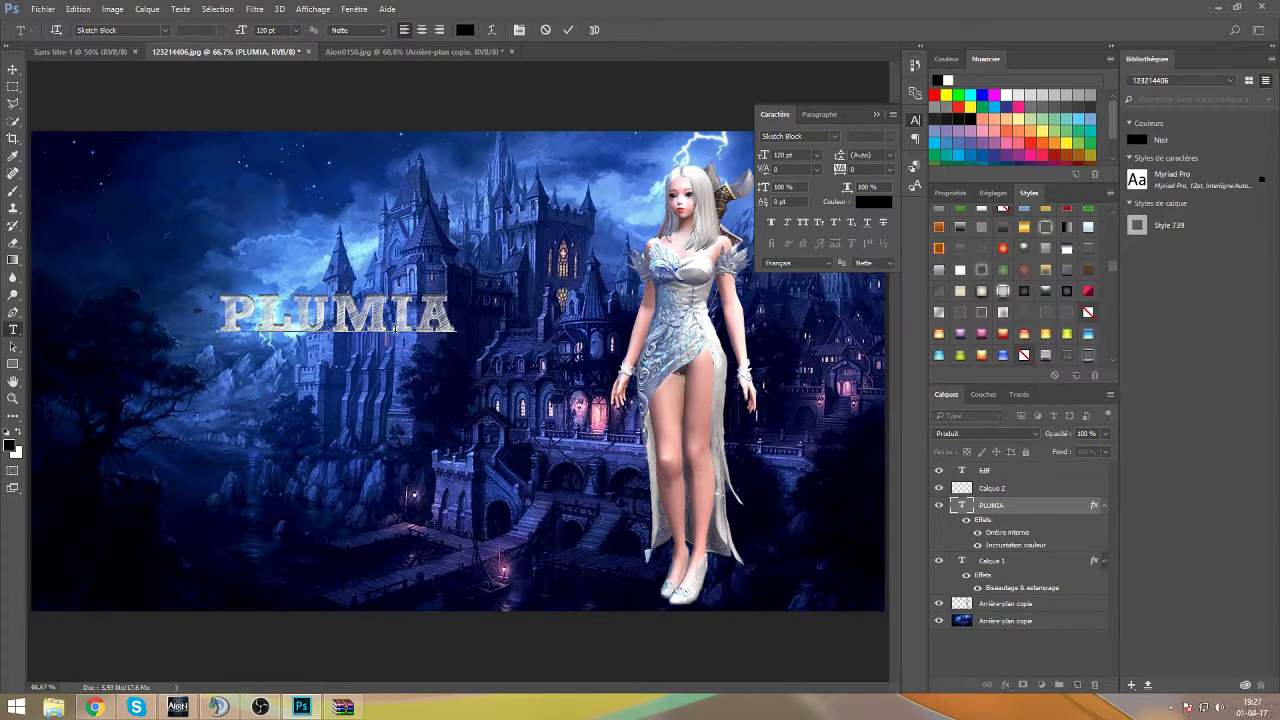
drag(437, 354, 550, 548)
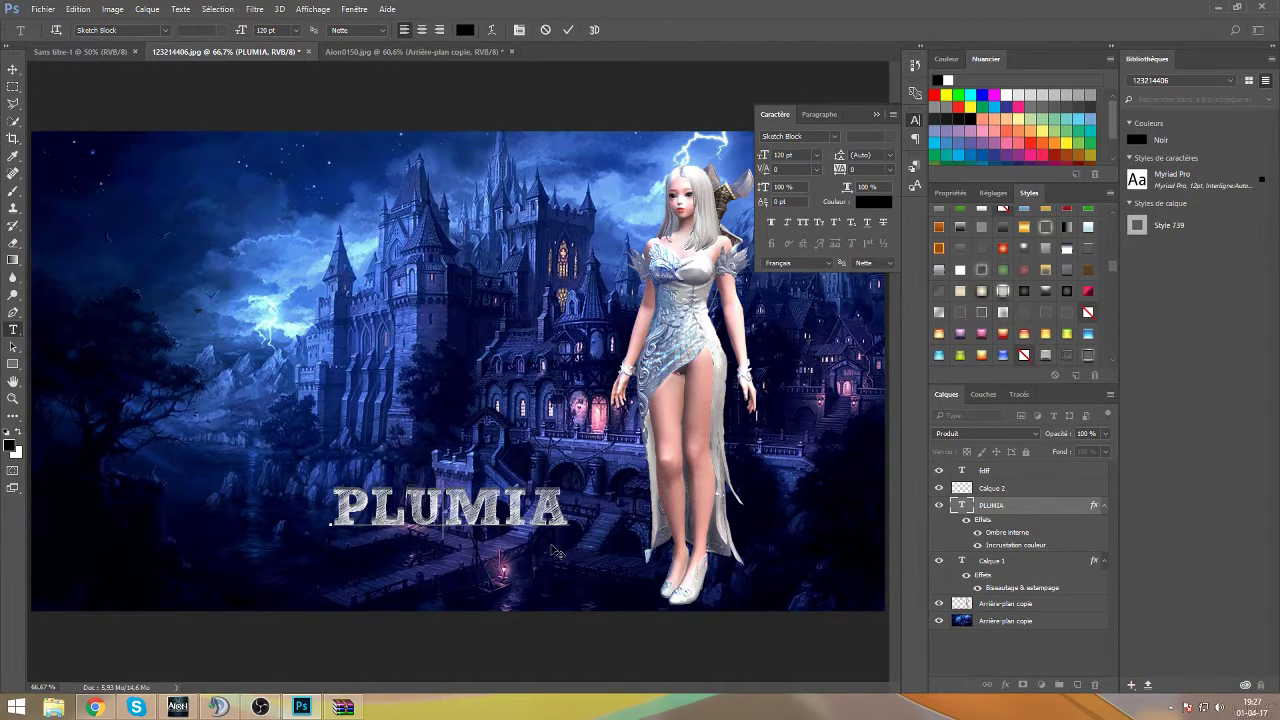
drag(584, 315, 583, 251)
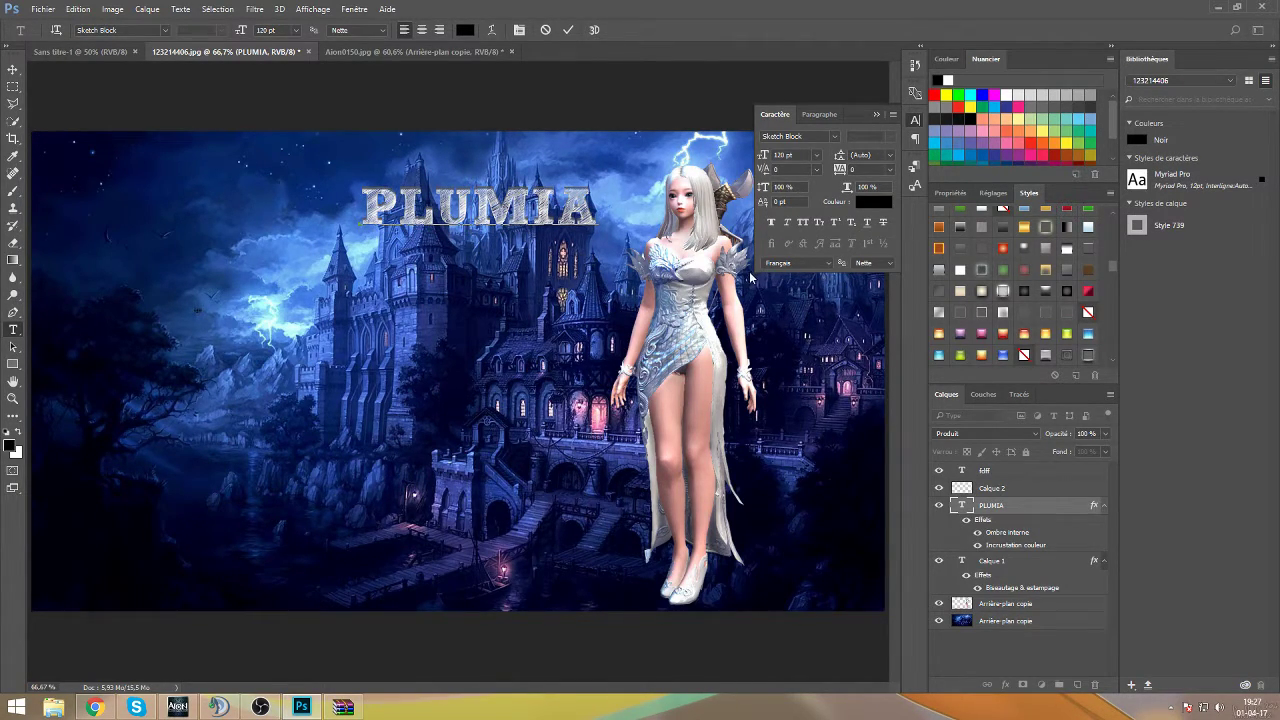
Try to save the document as a new file and finish editing the PLUMIA text.
click(40, 10)
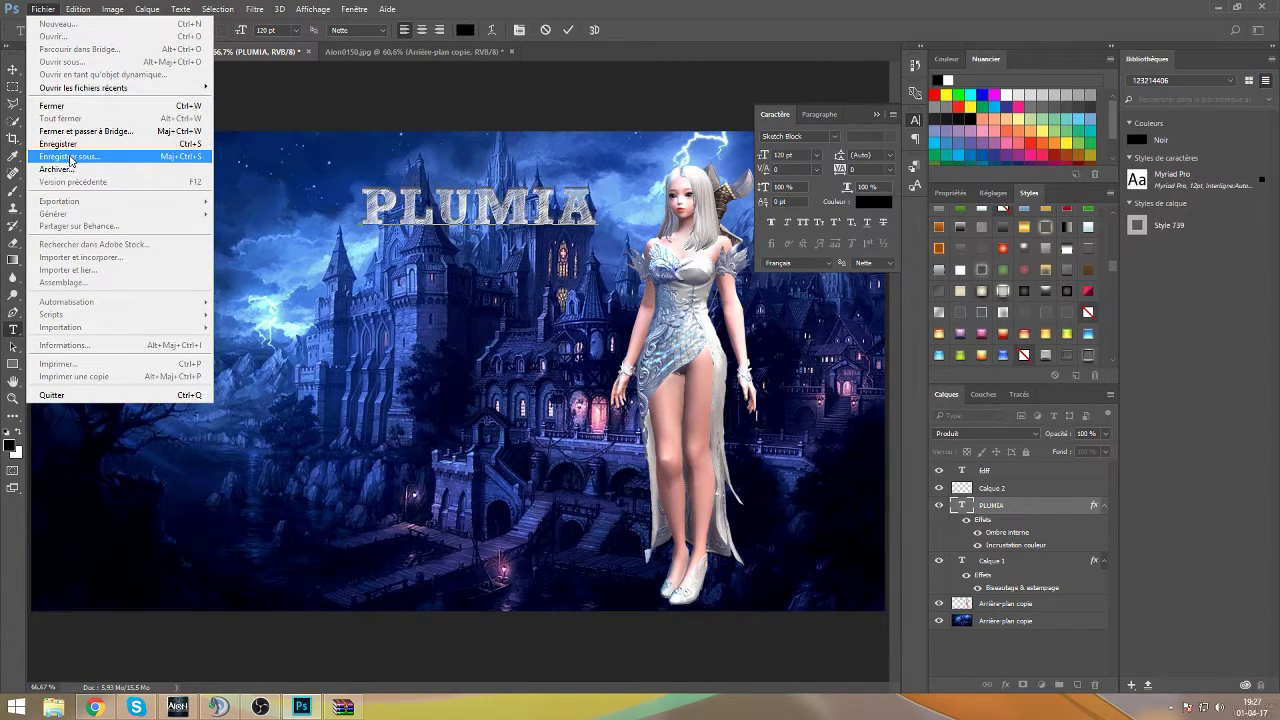
click(72, 158)
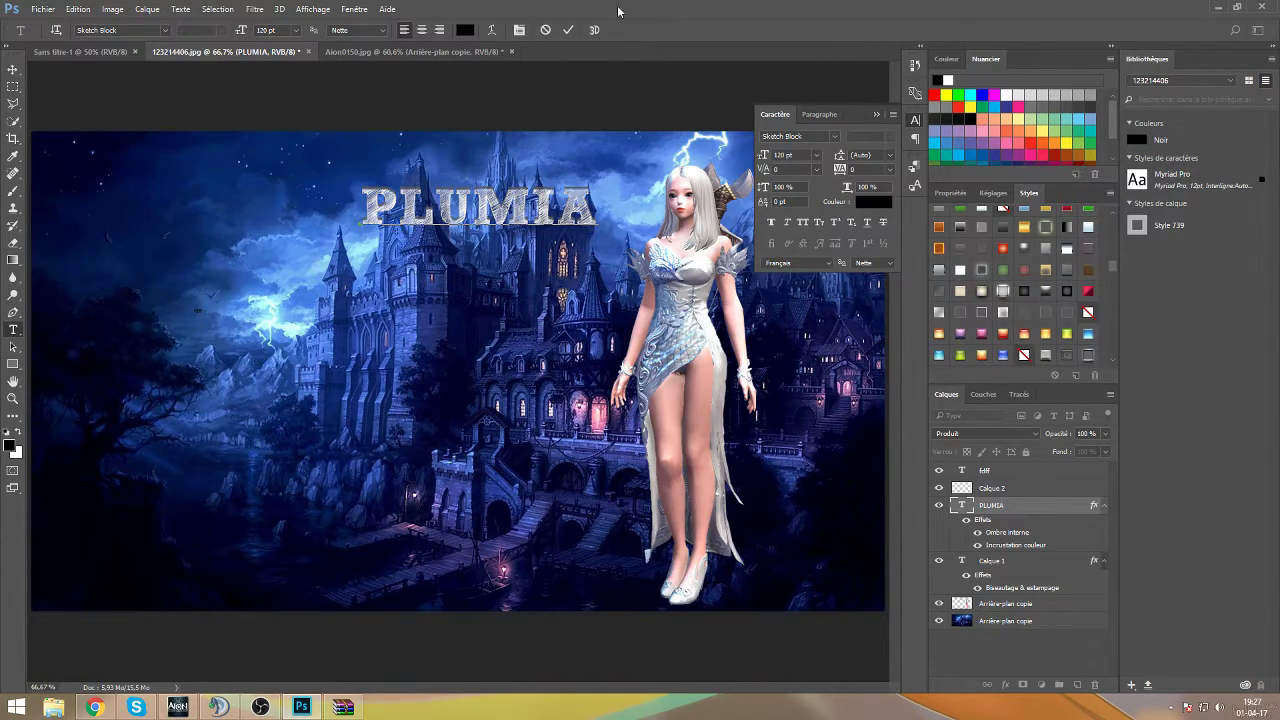
click(13, 69)
Export the artwork as a JPG named plumia into the Images folder.
click(43, 9)
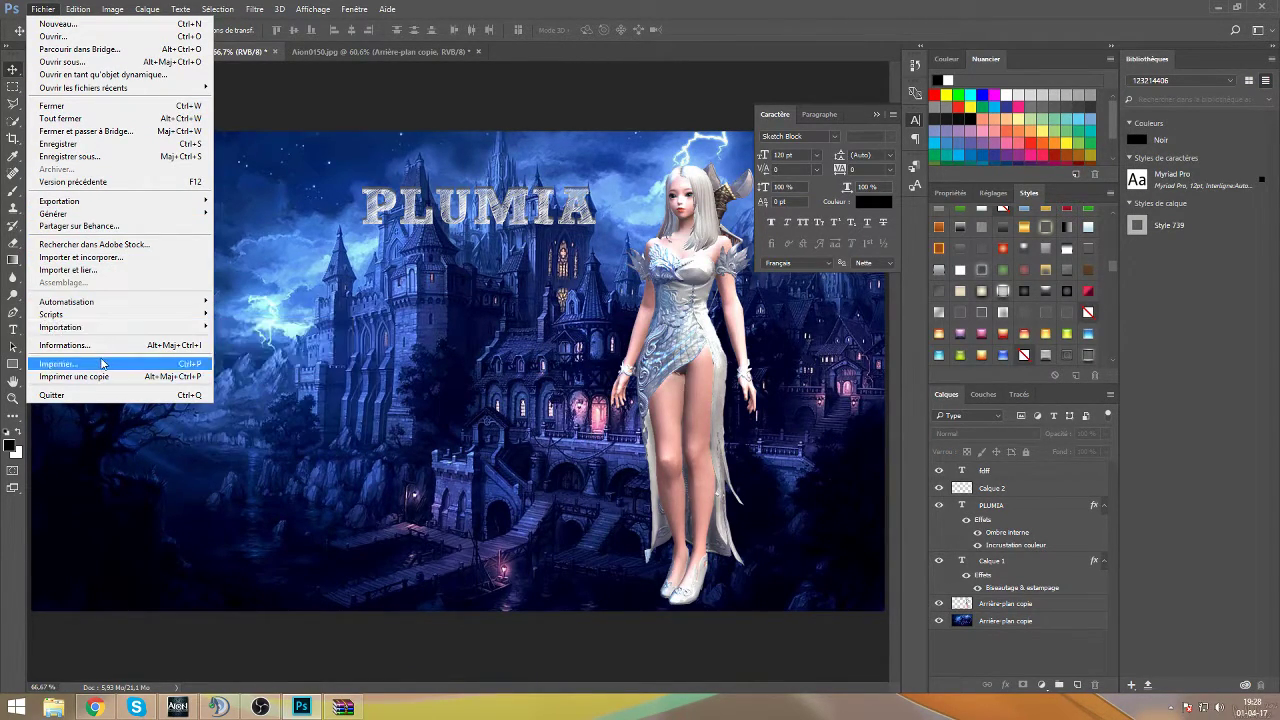
mouse_move(89, 206)
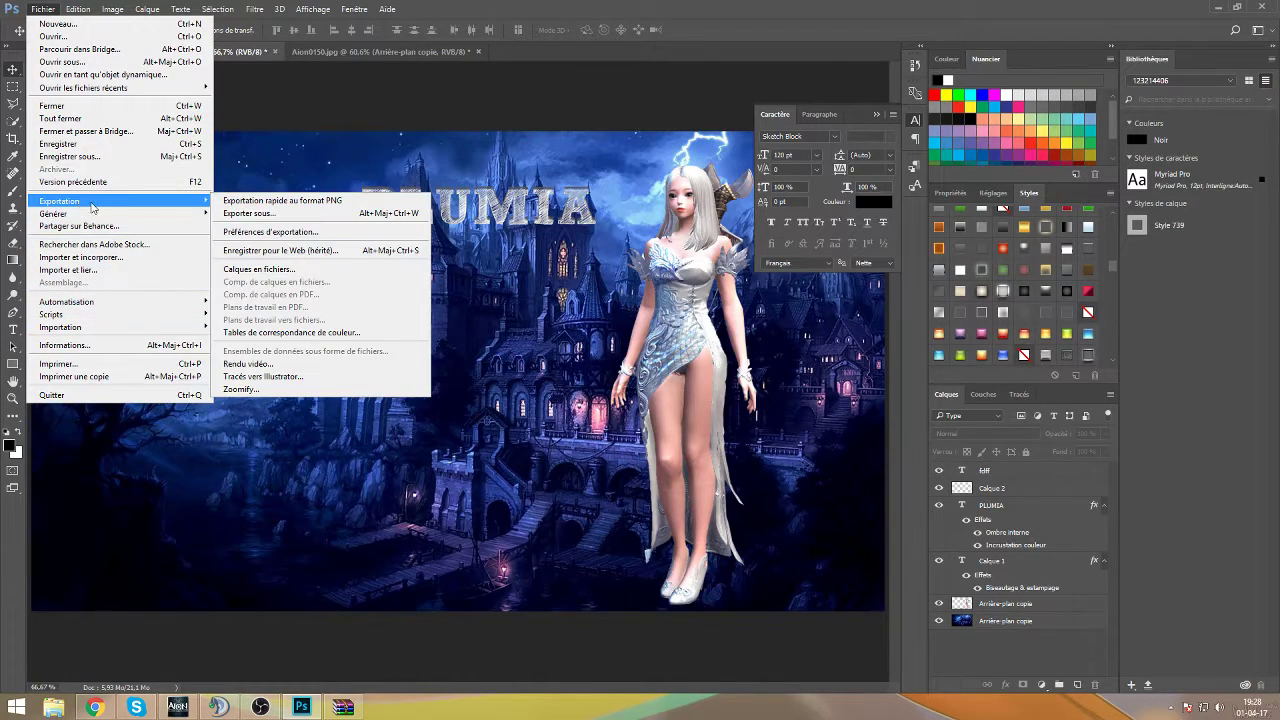
click(281, 213)
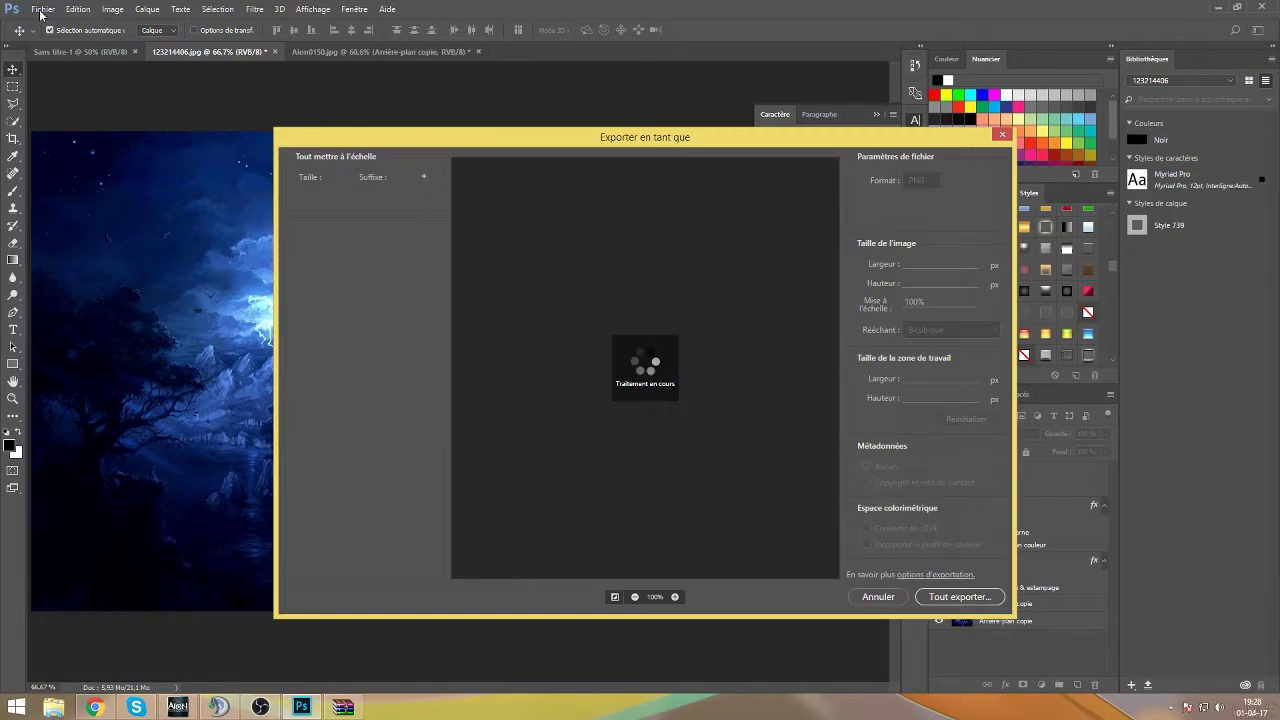
click(961, 596)
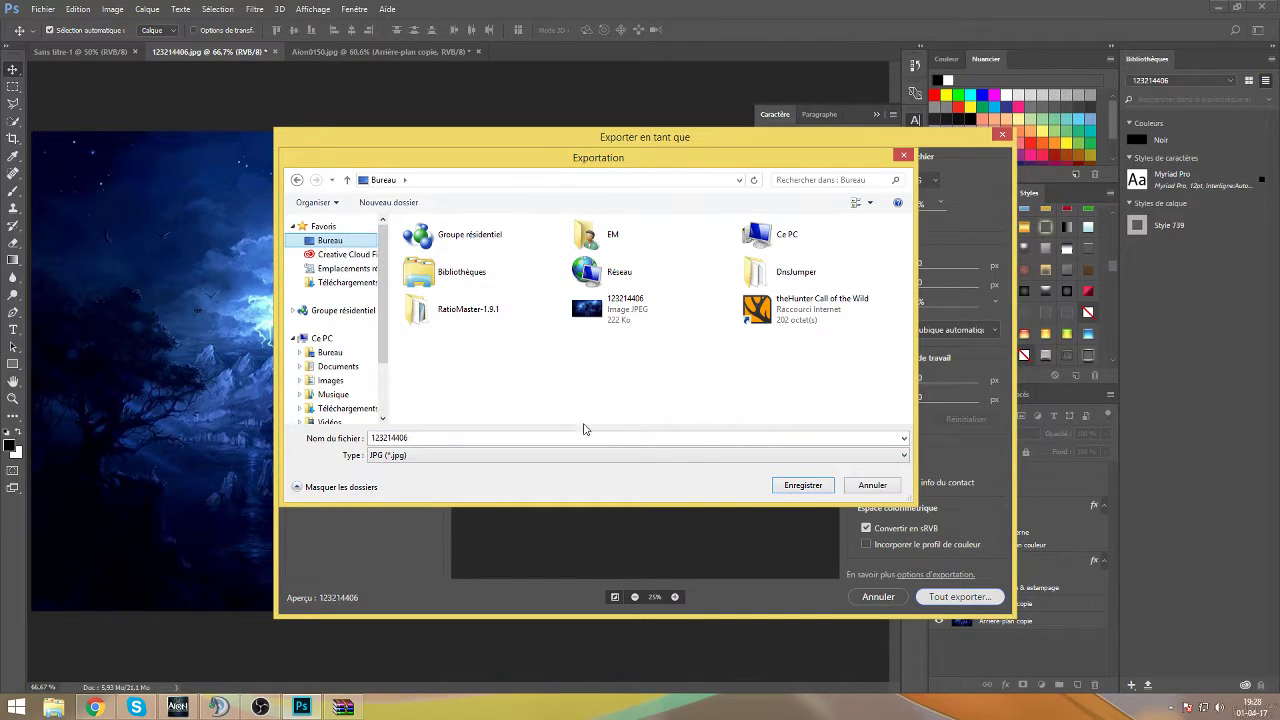
text(plum)
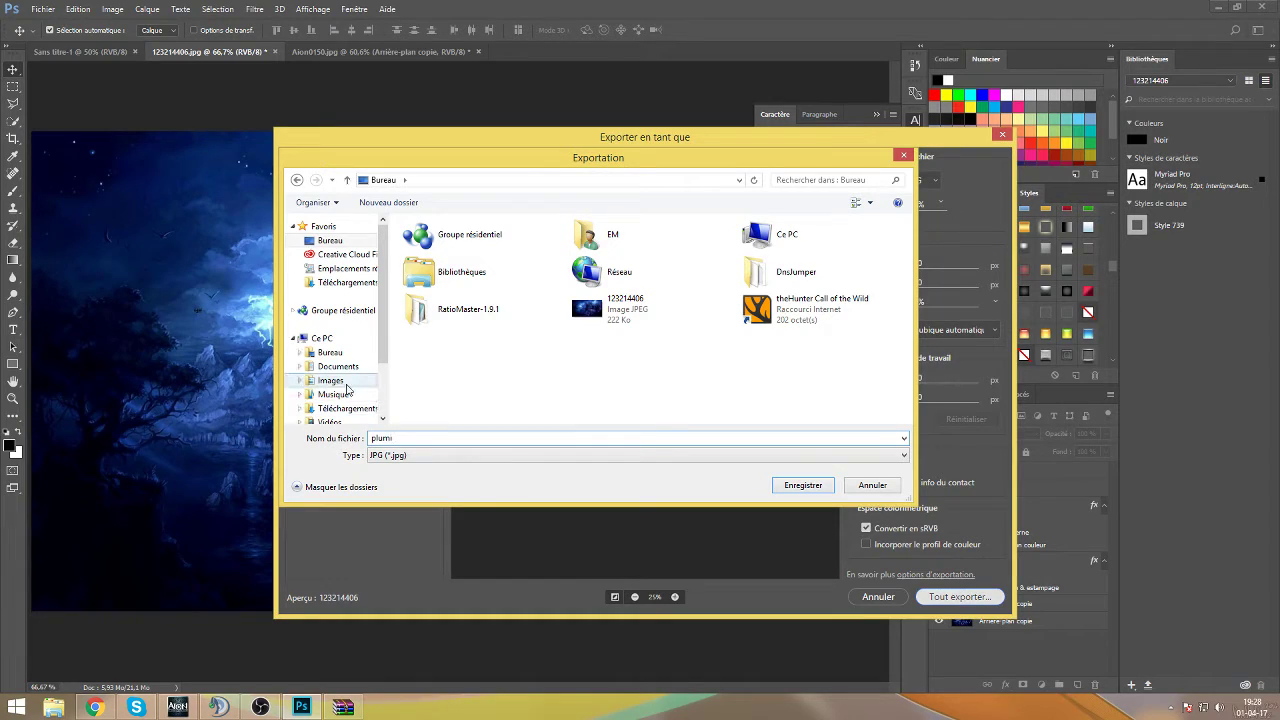
text(i)
click(333, 381)
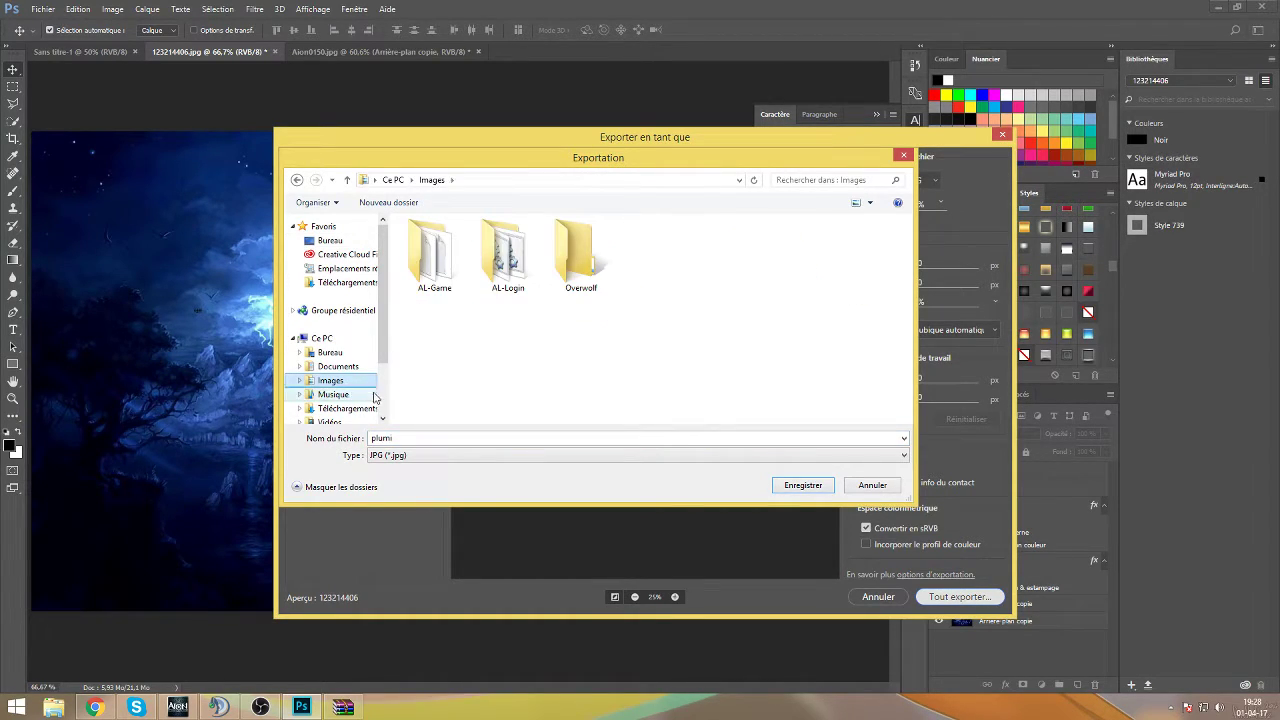
click(408, 437)
click(408, 437)
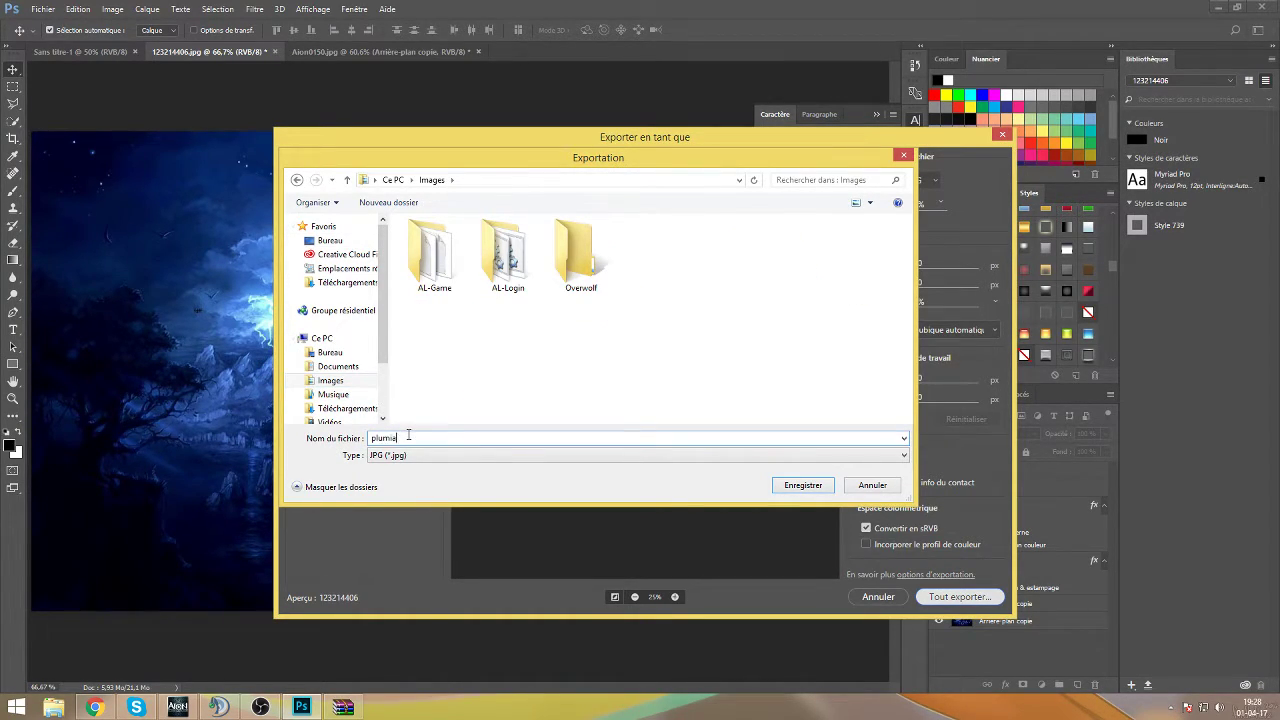
text(a)
key(Return)
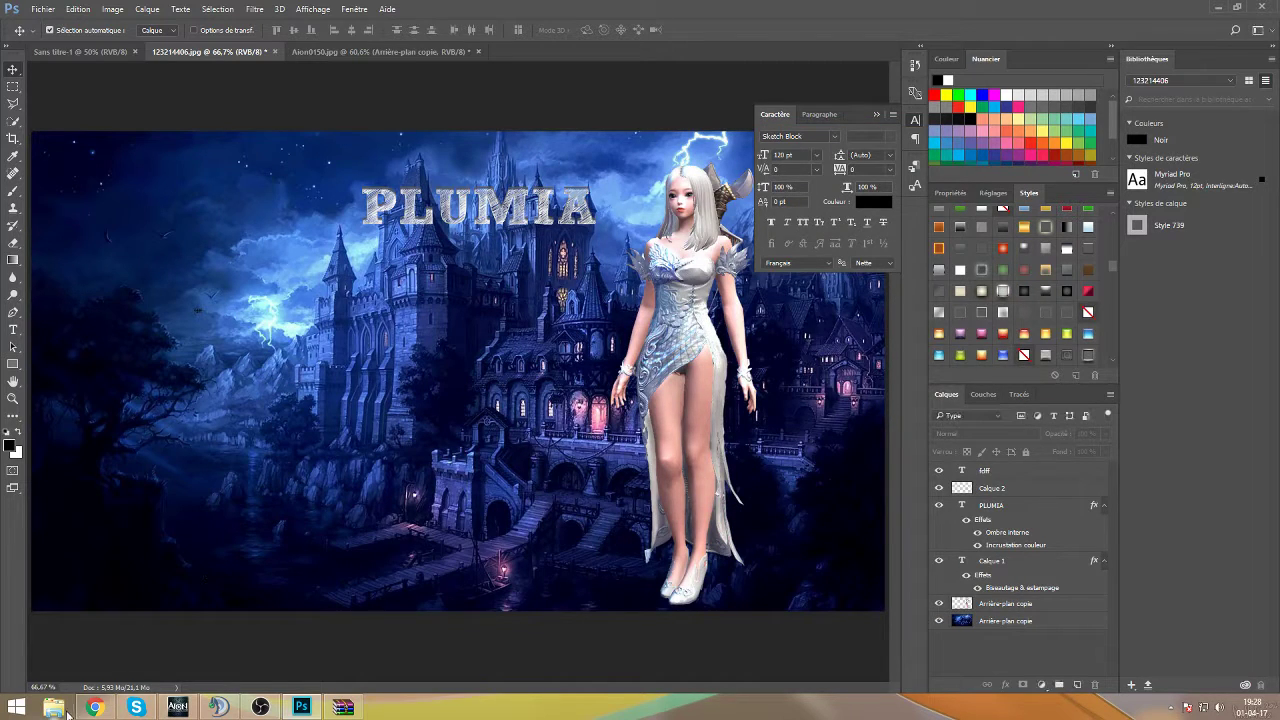
Open the exported plumia image from the Images folder in File Explorer to check it, and close the viewer.
click(53, 707)
double_click(887, 350)
double_click(848, 355)
key(alt+F4)
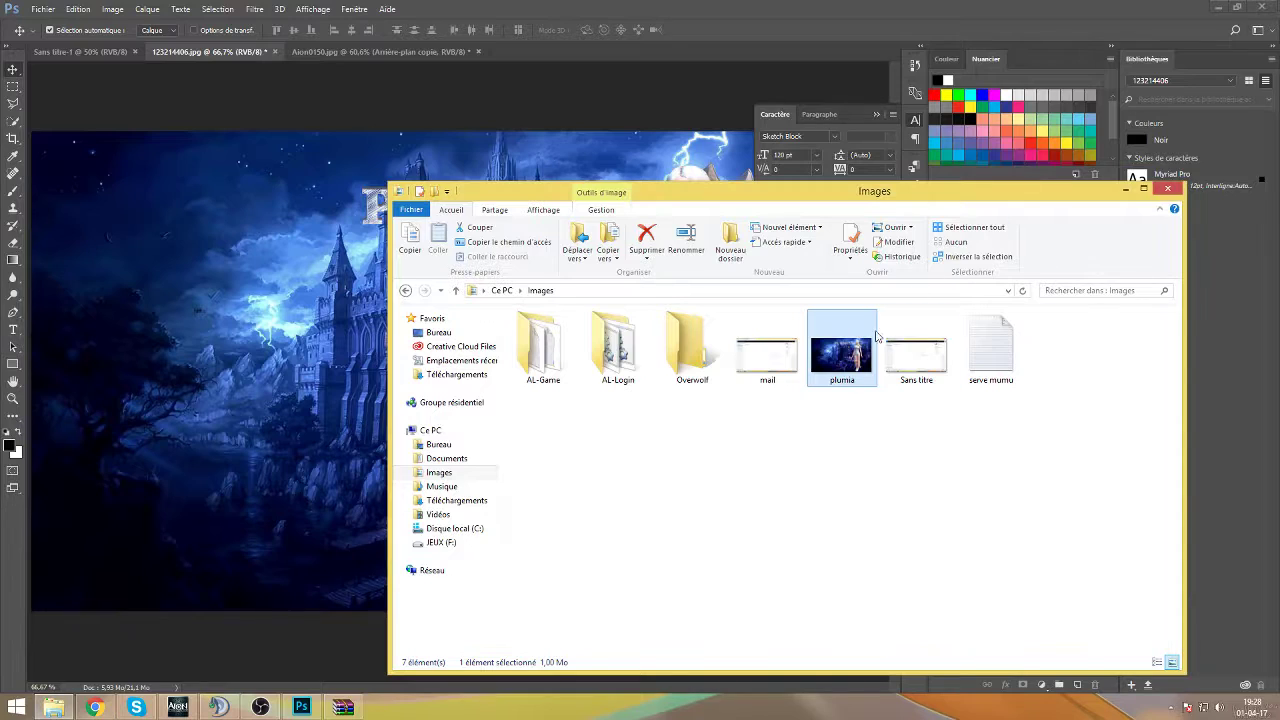
Share the plumia image in the group conversation "Le groupe des gens" in Skype and close the Images folder window.
drag(845, 355, 684, 260)
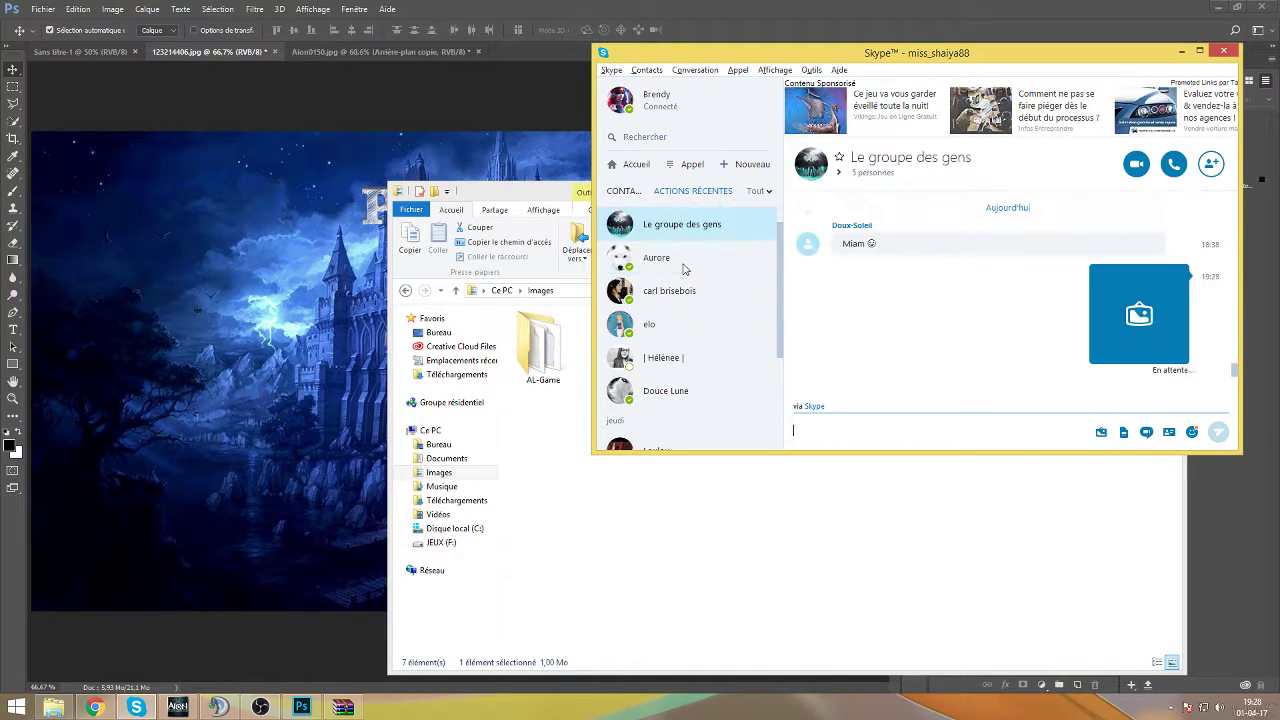
click(742, 582)
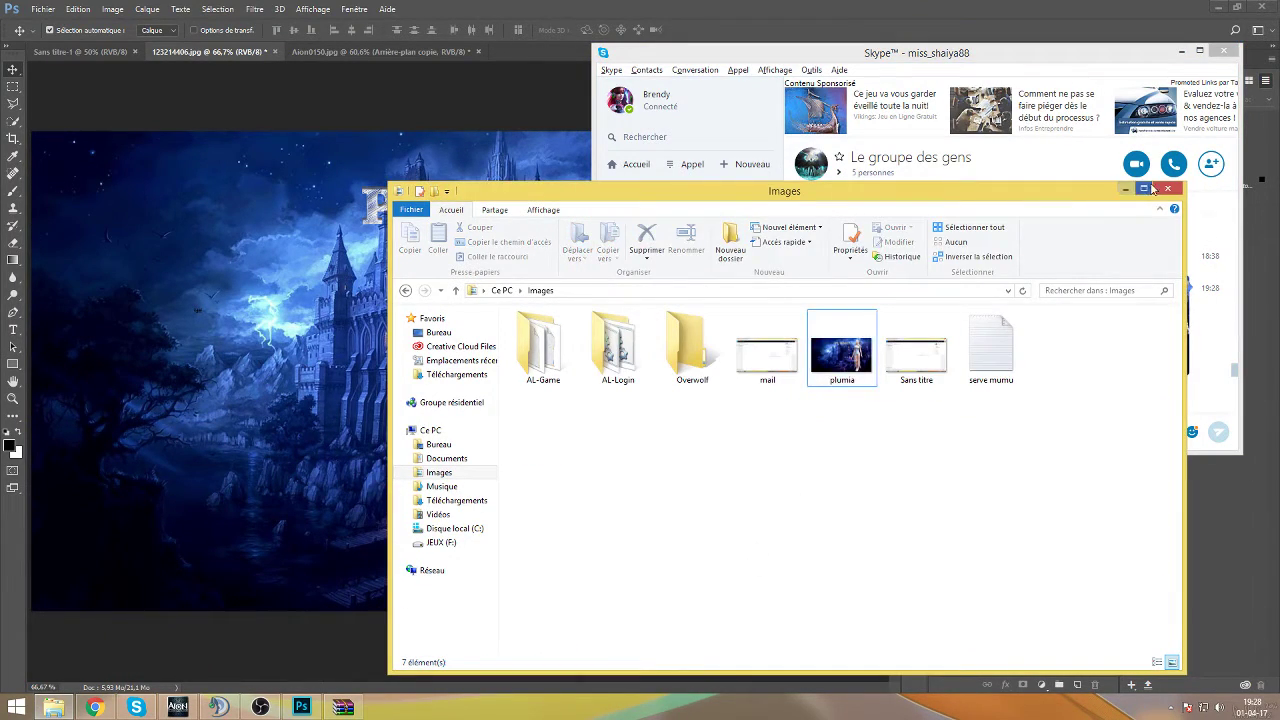
click(1155, 193)
View the shared PLUMIA image at full size from the conversation, close it and return to Photoshop.
click(1135, 352)
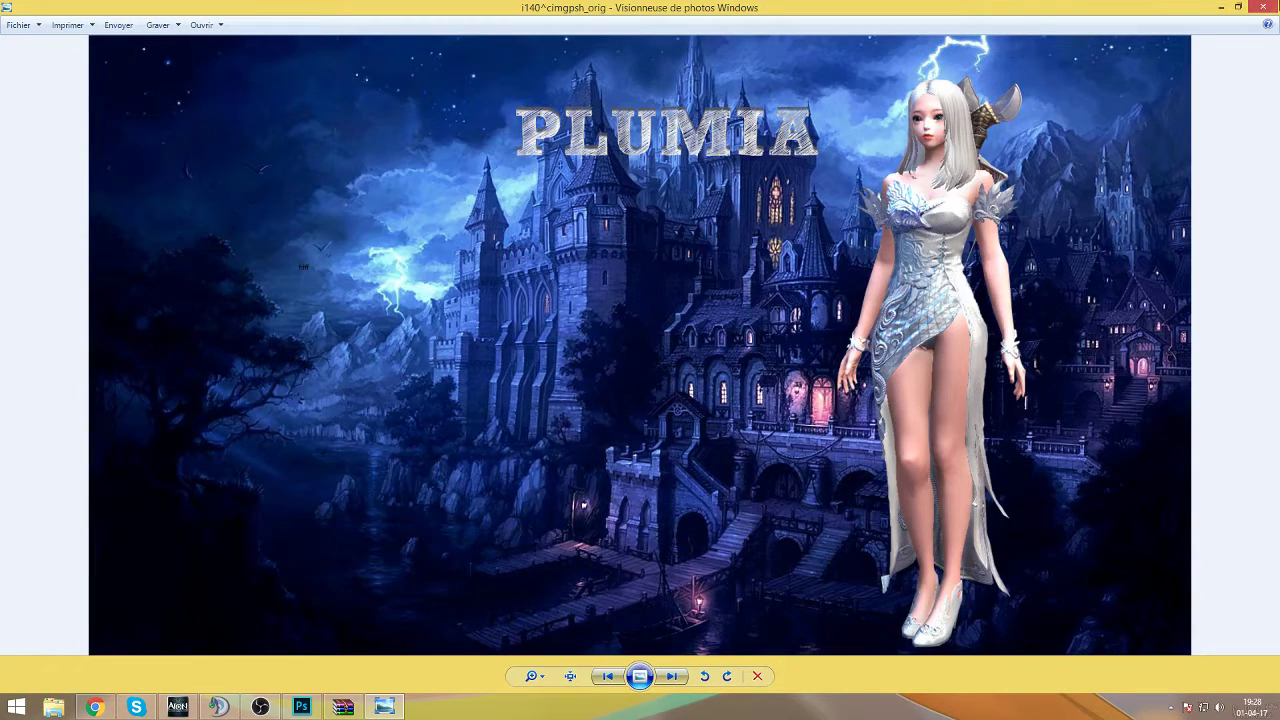
click(1264, 6)
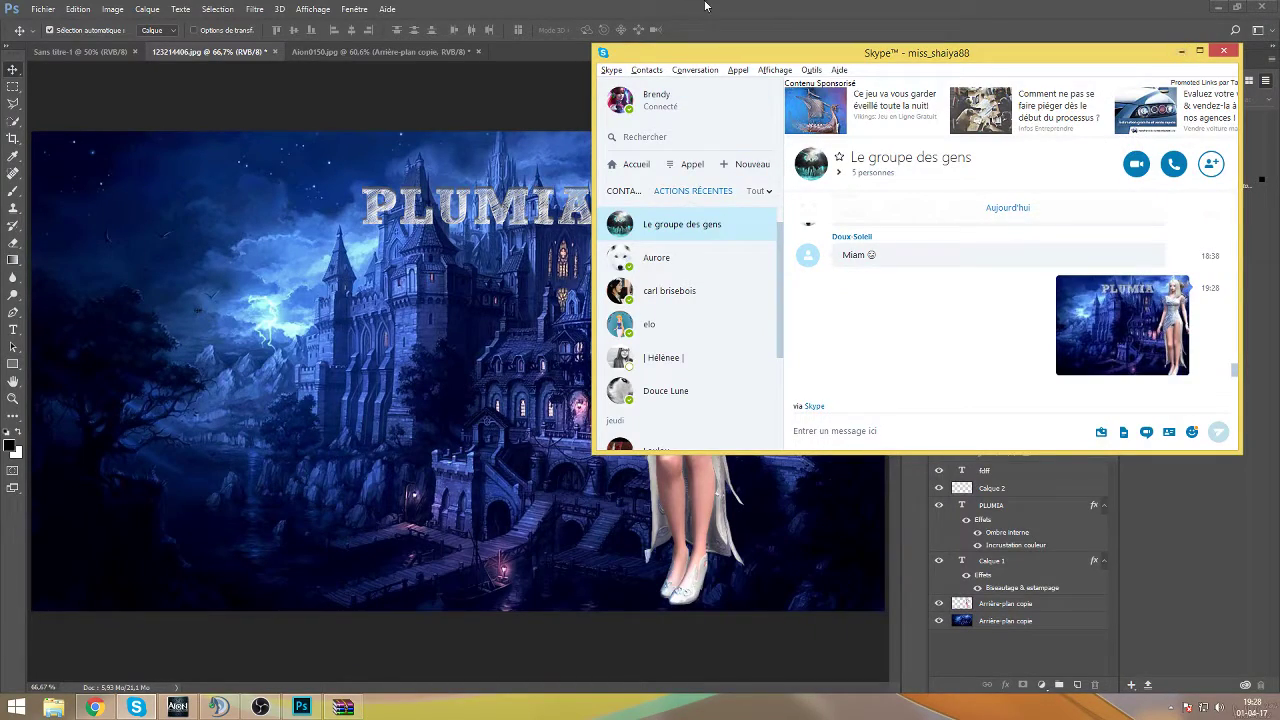
click(155, 277)
Switch to Chrome and search Google Images for "fond écran fantaisie" in a new tab.
click(94, 707)
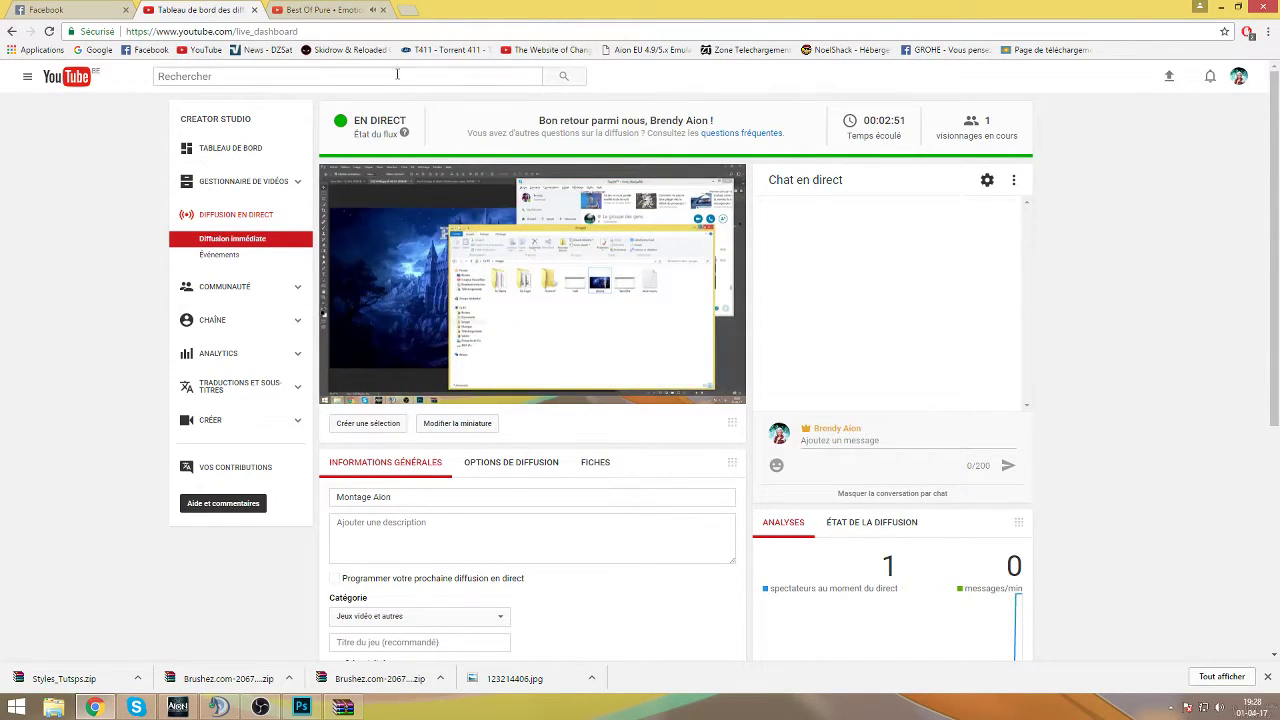
click(407, 10)
click(97, 50)
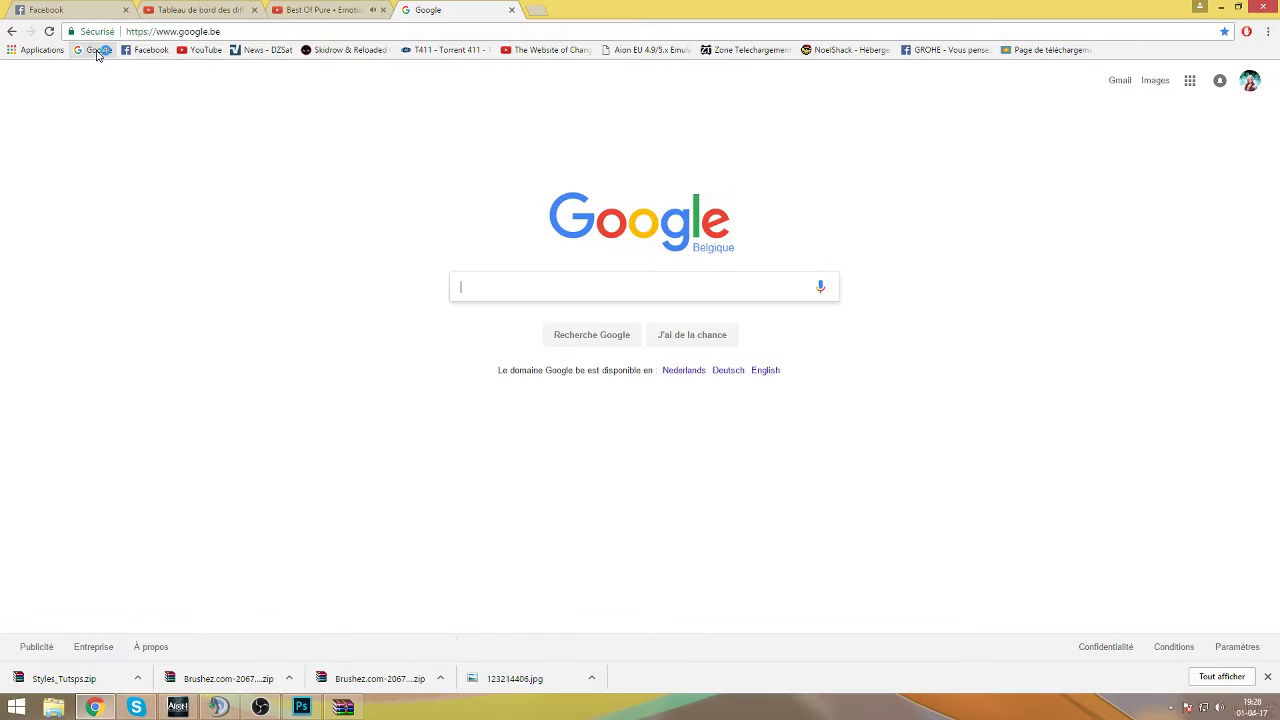
text(fond éc)
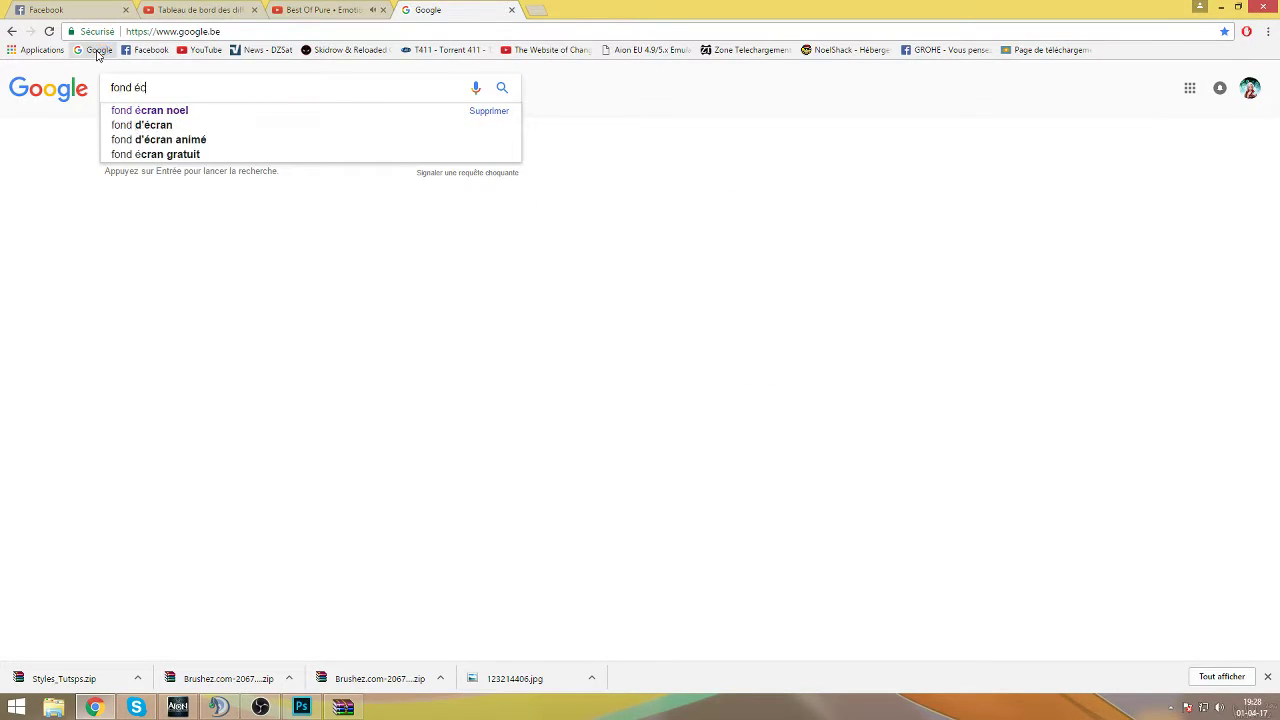
text(ran fantaisie)
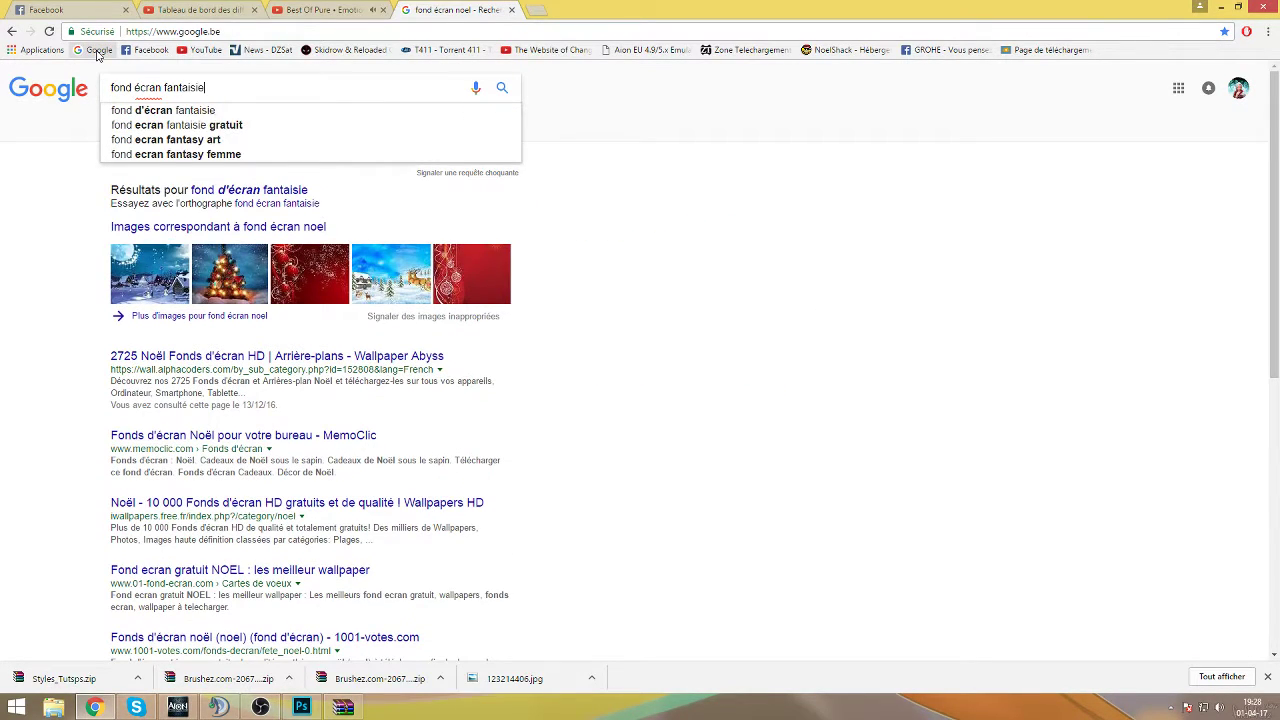
key(Return)
click(165, 126)
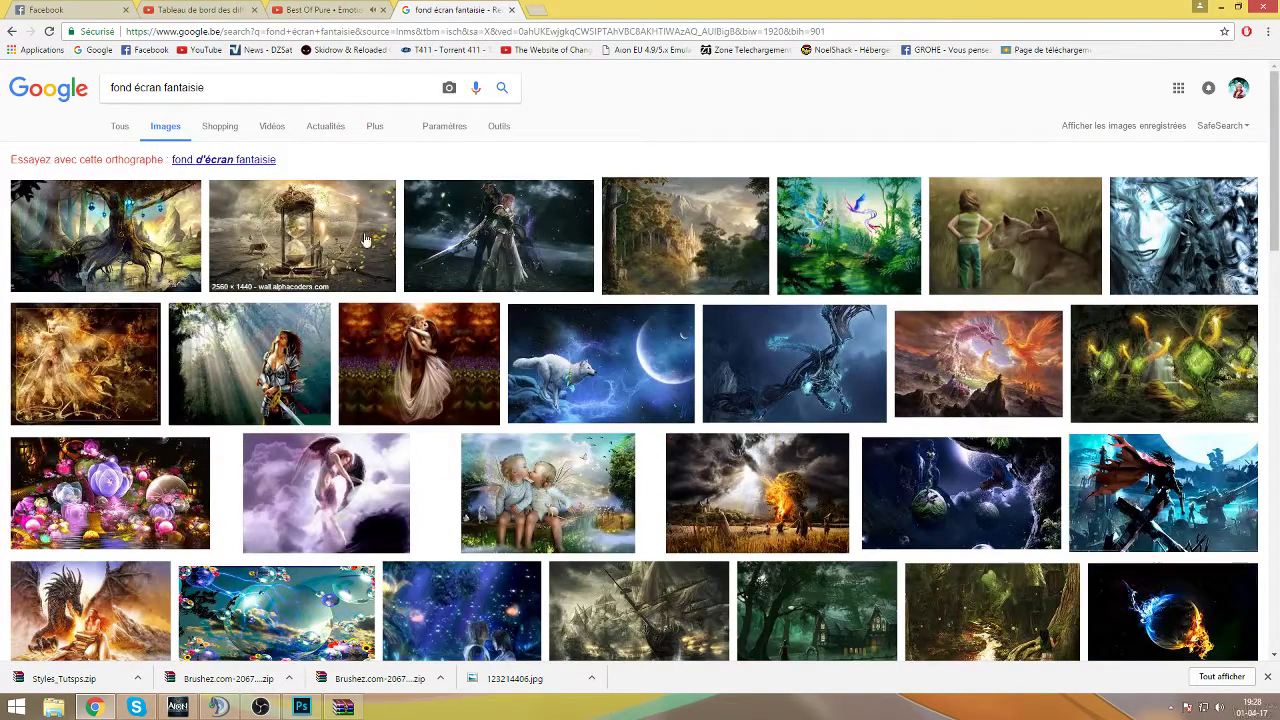
Browse the fantasy wallpaper results for a suitable background and preview the snowy landscape with the planet and bird.
scroll(690, 390, down, 7)
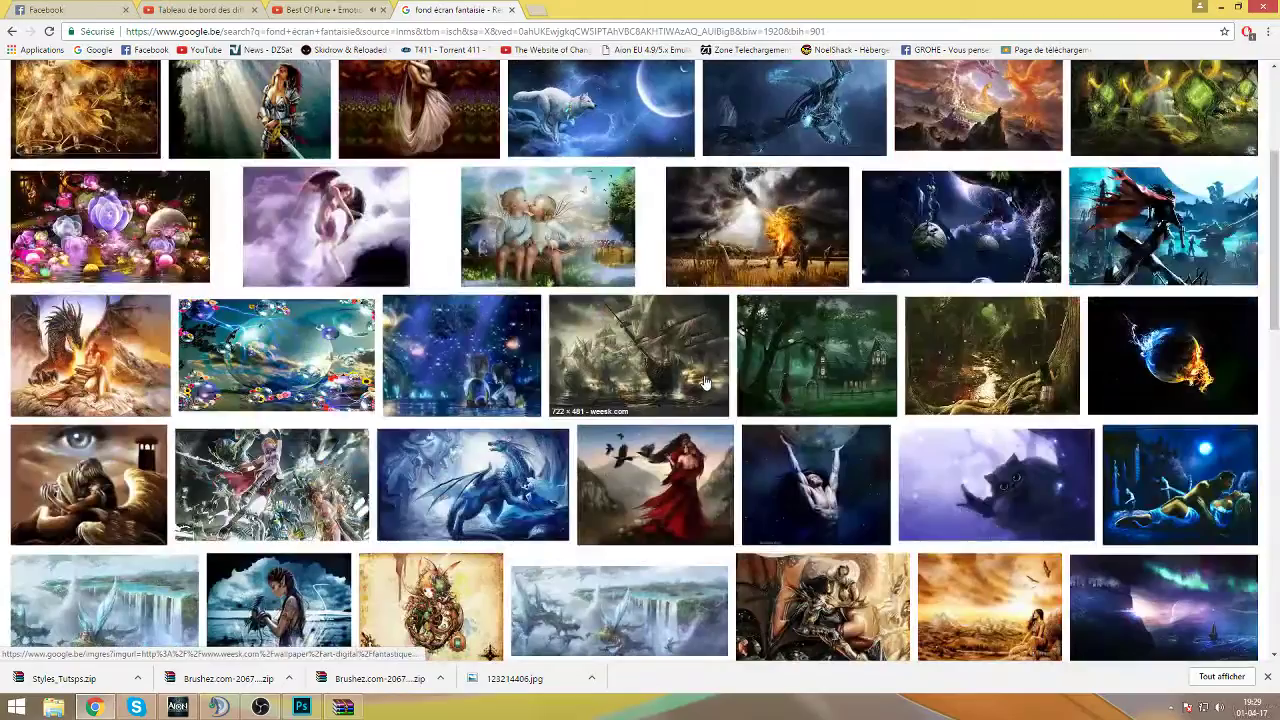
scroll(700, 388, down, 3)
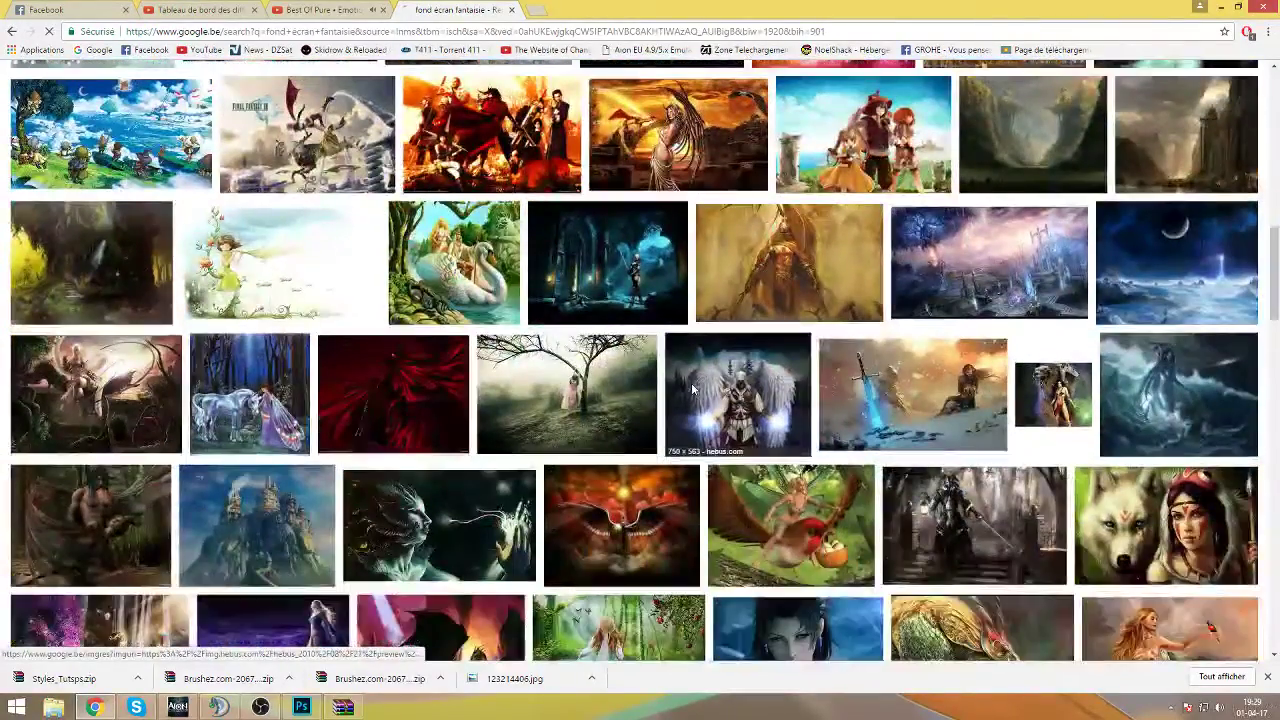
scroll(697, 388, up, 5)
scroll(697, 388, up, 3)
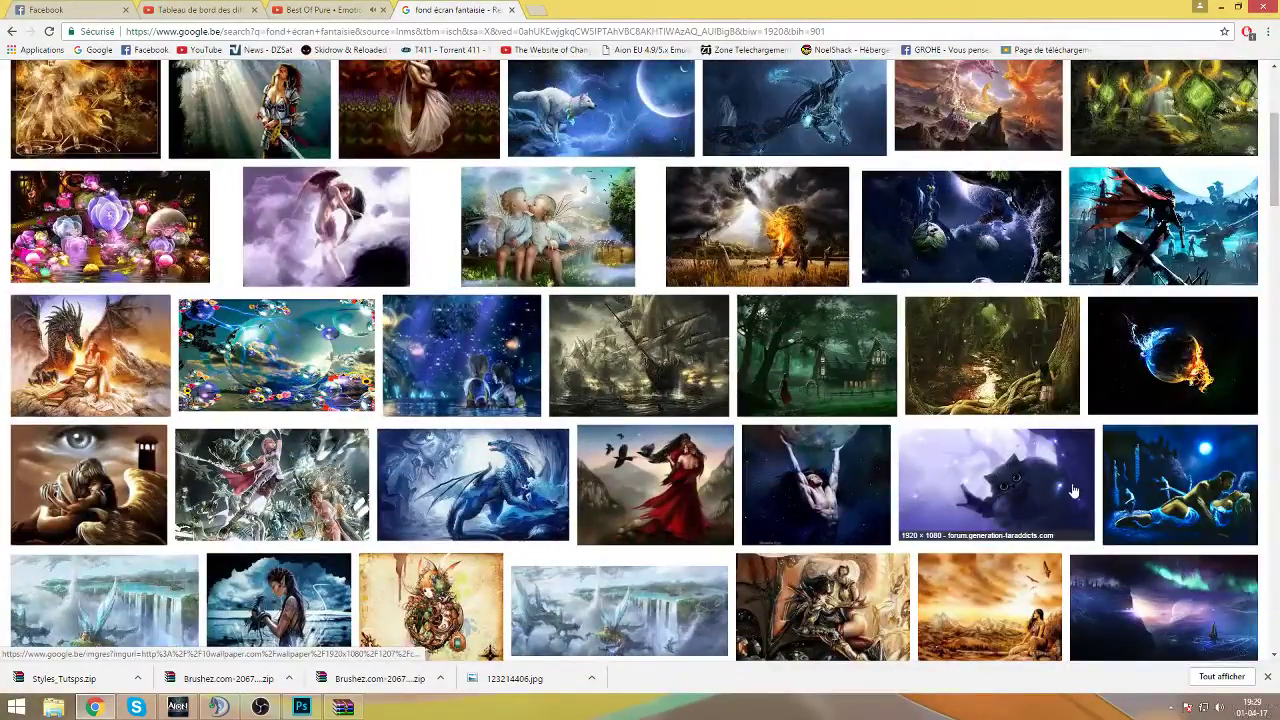
scroll(1076, 491, down, 5)
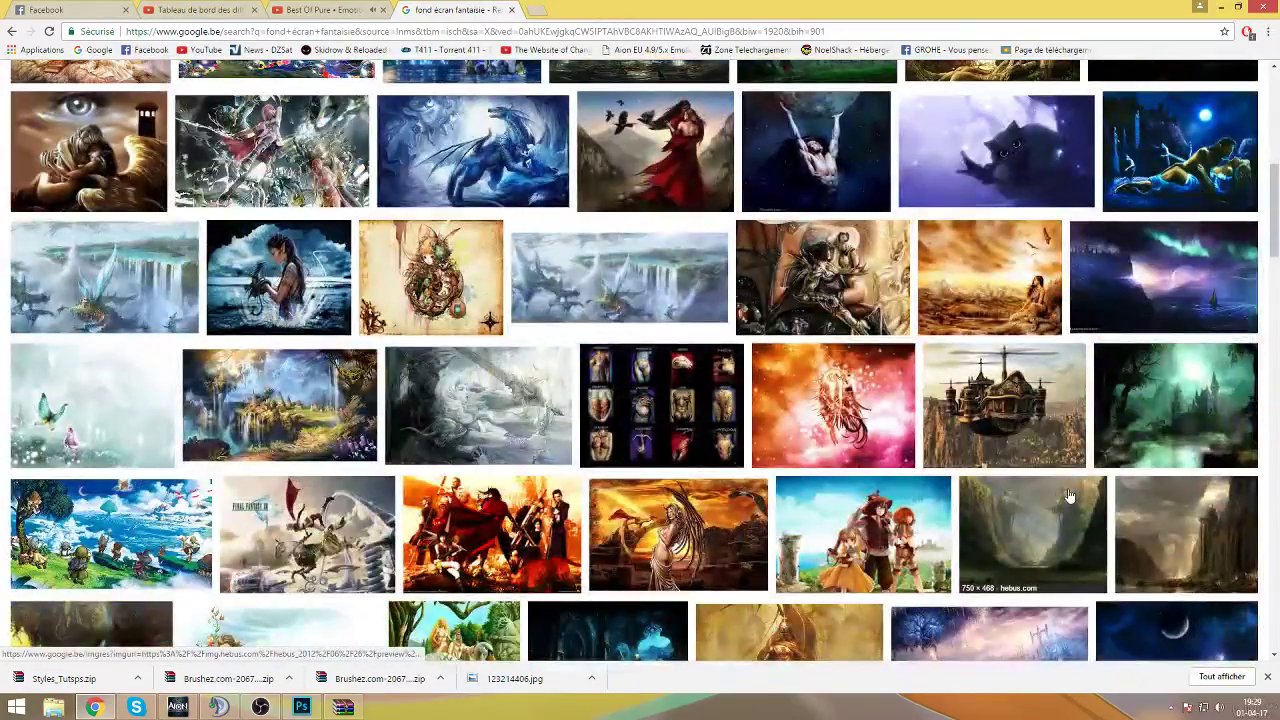
scroll(1083, 437, down, 4)
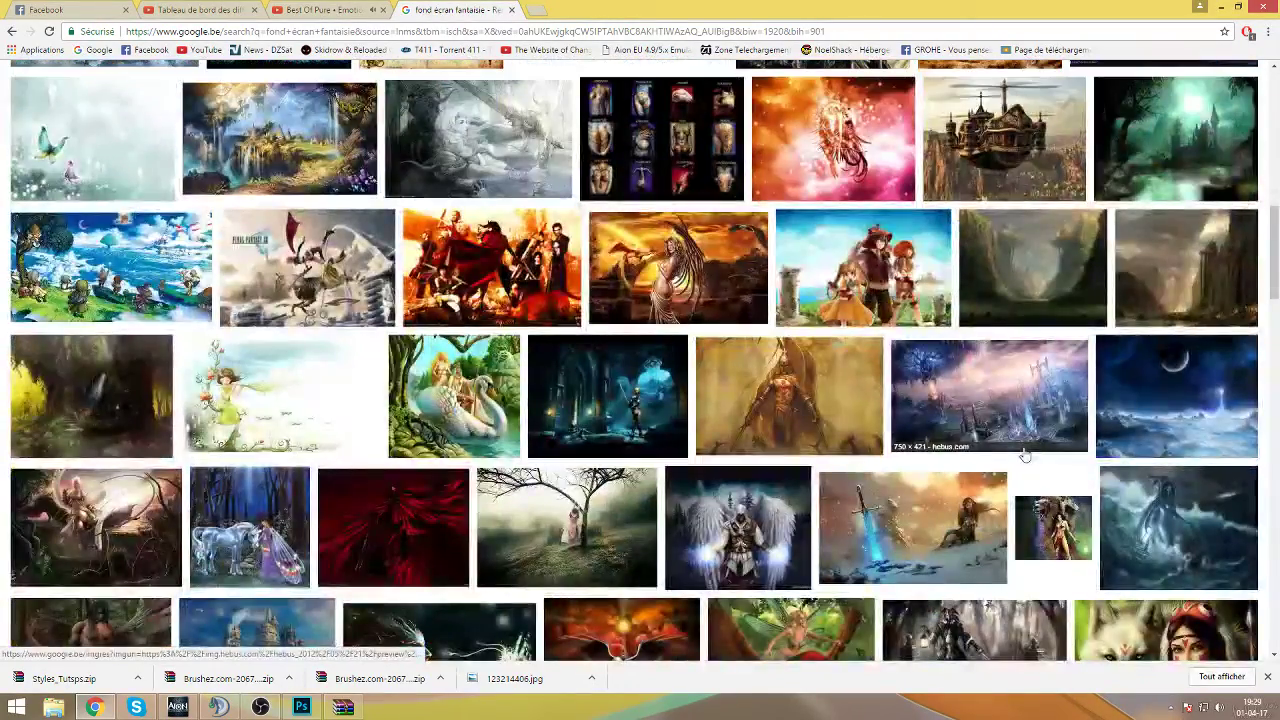
scroll(1083, 428, down, 4)
scroll(812, 472, down, 3)
scroll(362, 460, down, 5)
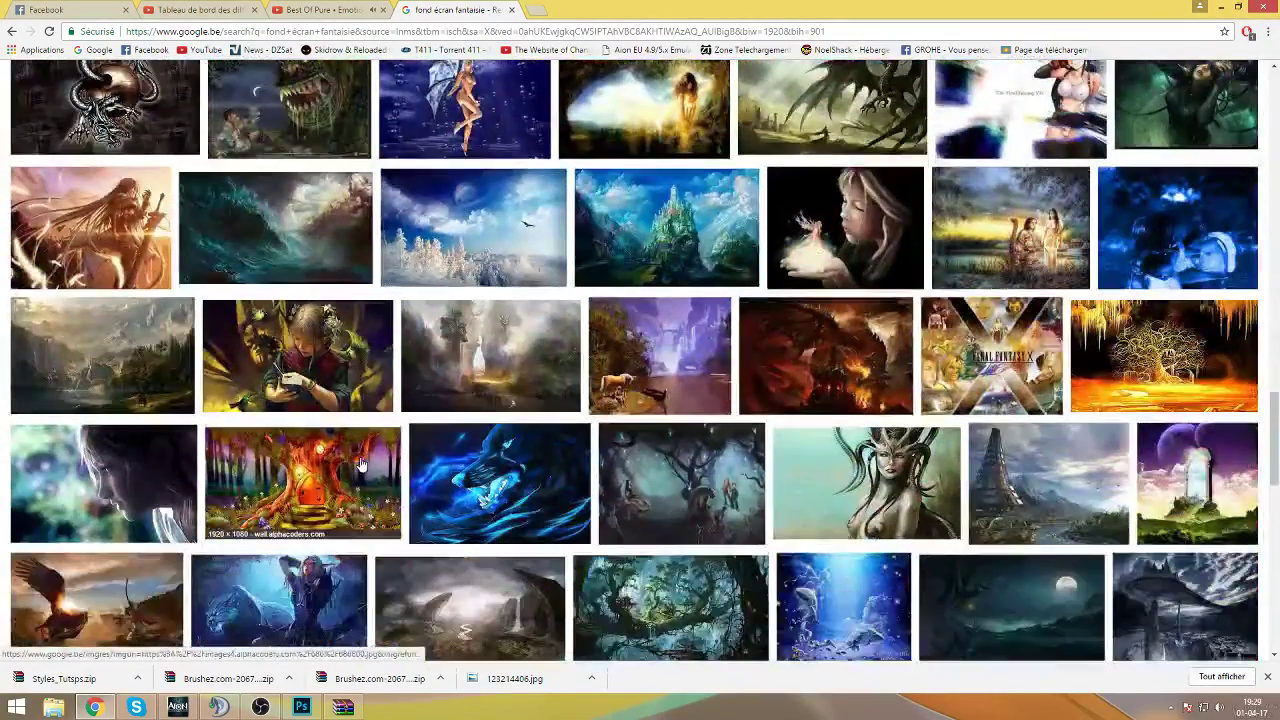
click(489, 253)
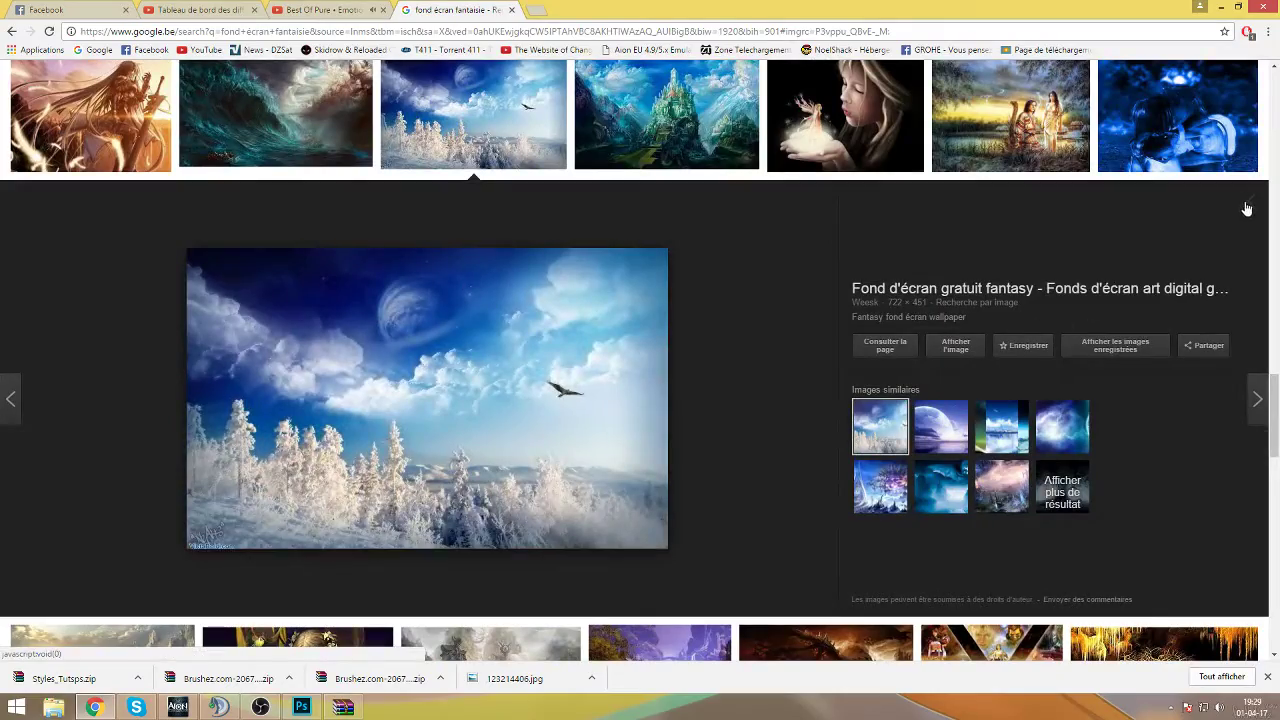
click(1245, 206)
scroll(333, 351, up, 5)
scroll(267, 360, up, 15)
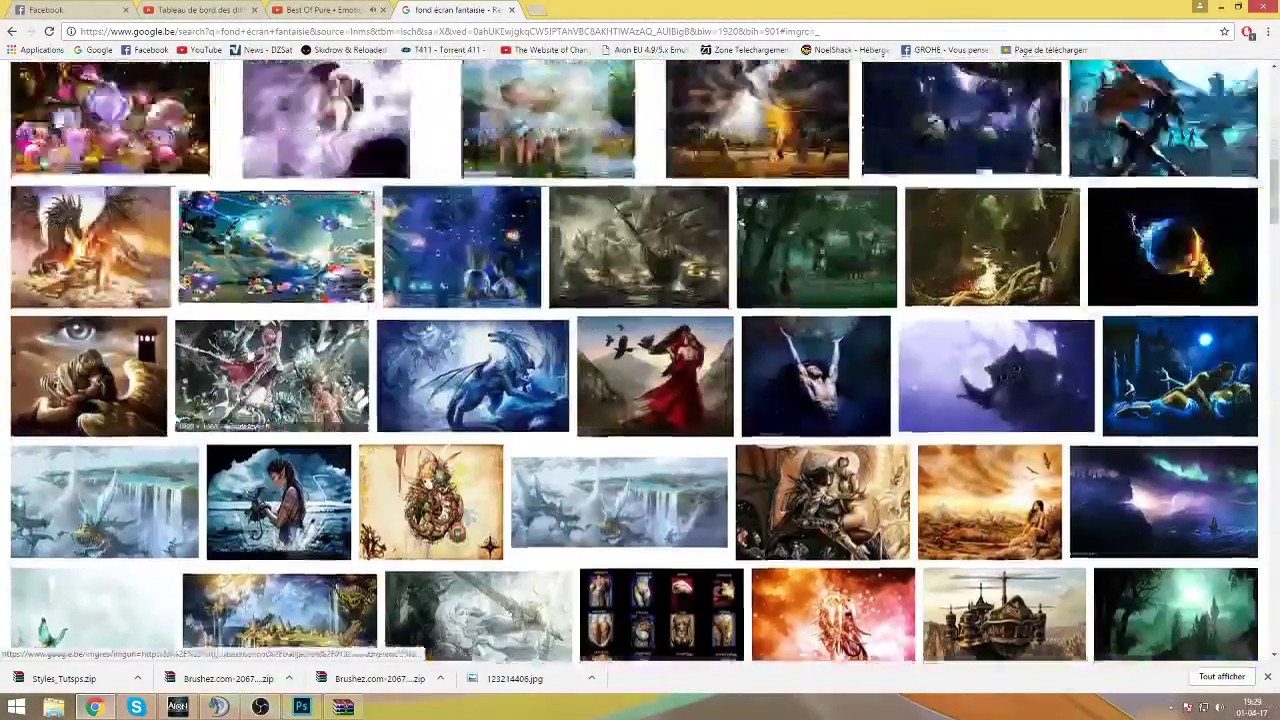
Search the images for "Neige fond écran" and accept the corrected spelling "Neige fond d'écran".
drag(215, 88, 3, 90)
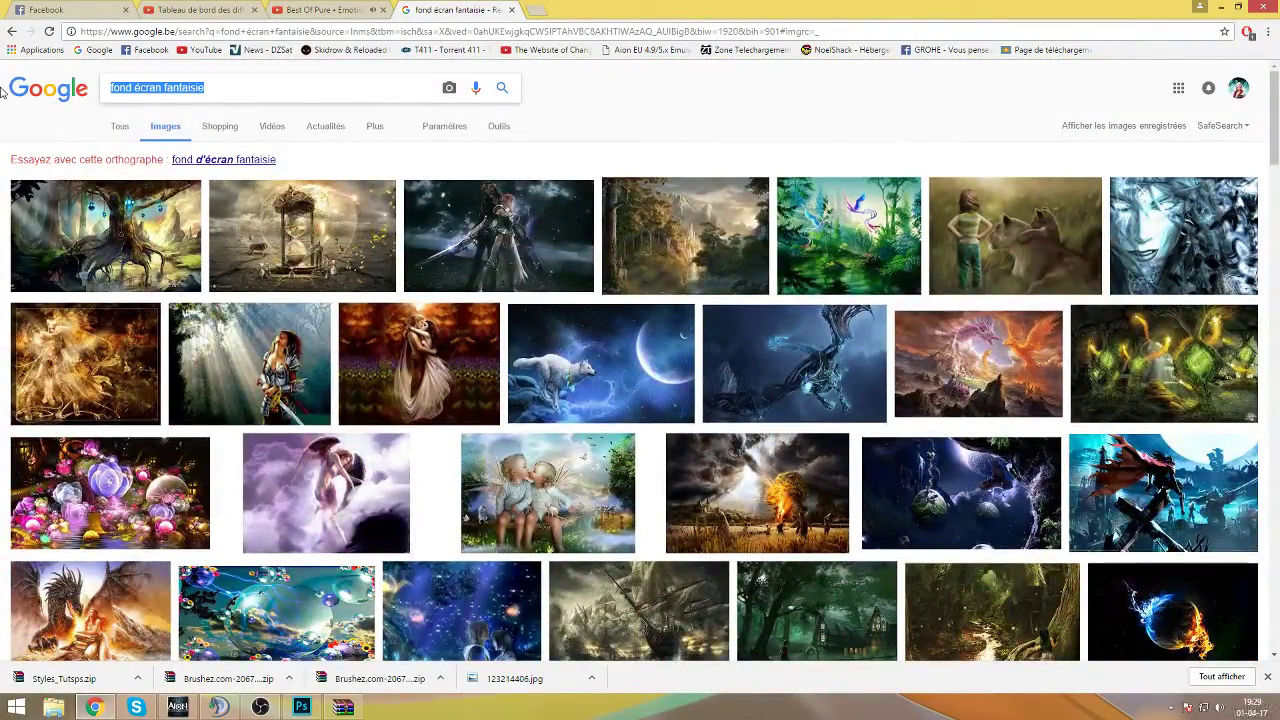
text(Neige fond écr)
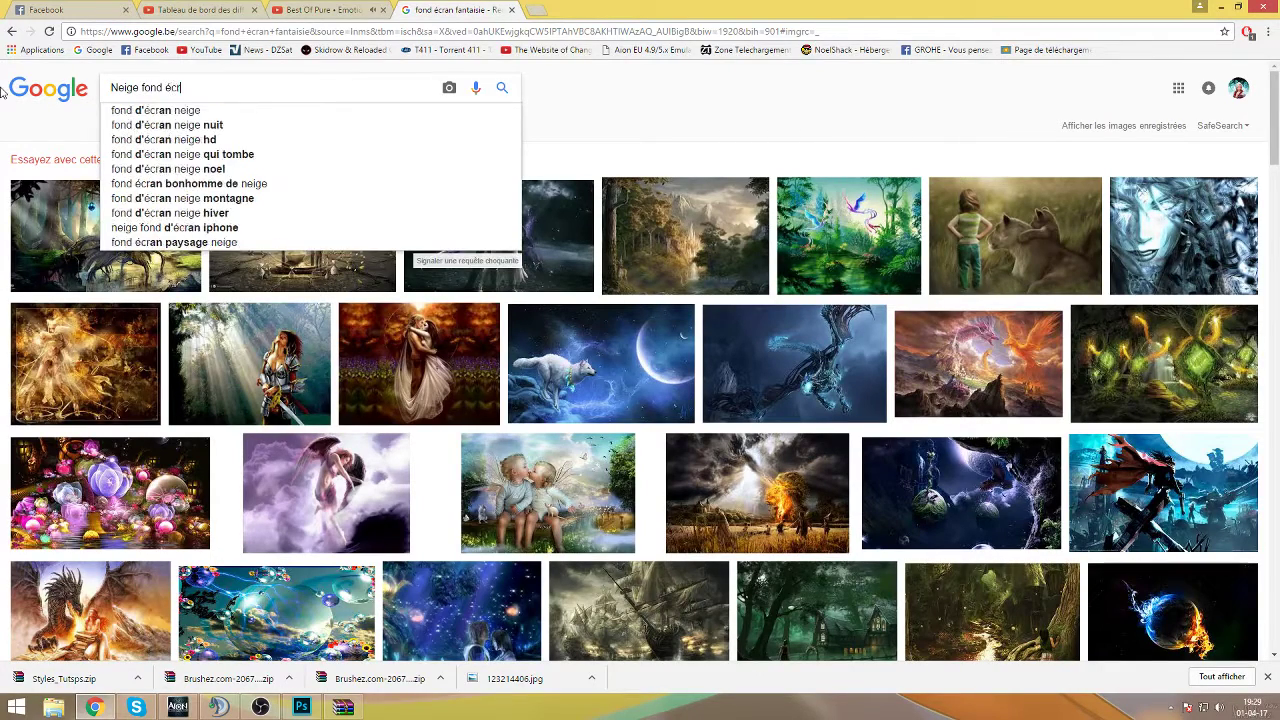
text(an)
key(Return)
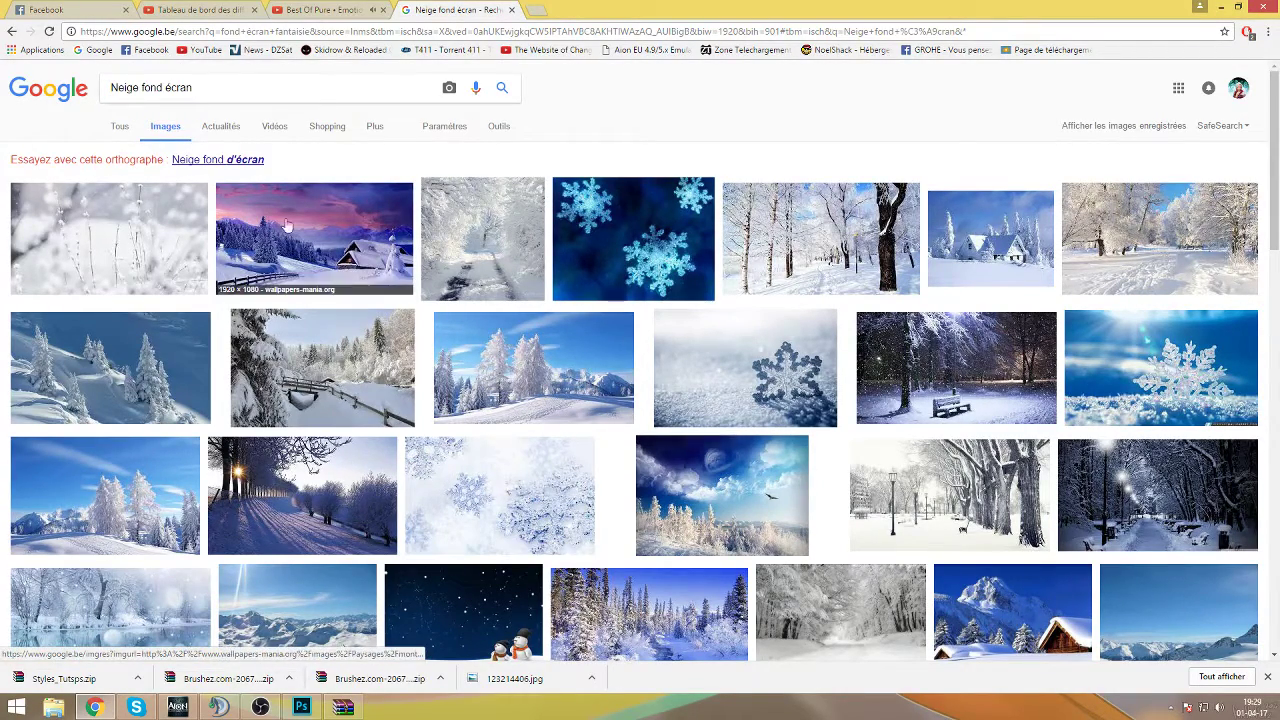
click(235, 163)
click(137, 707)
click(137, 707)
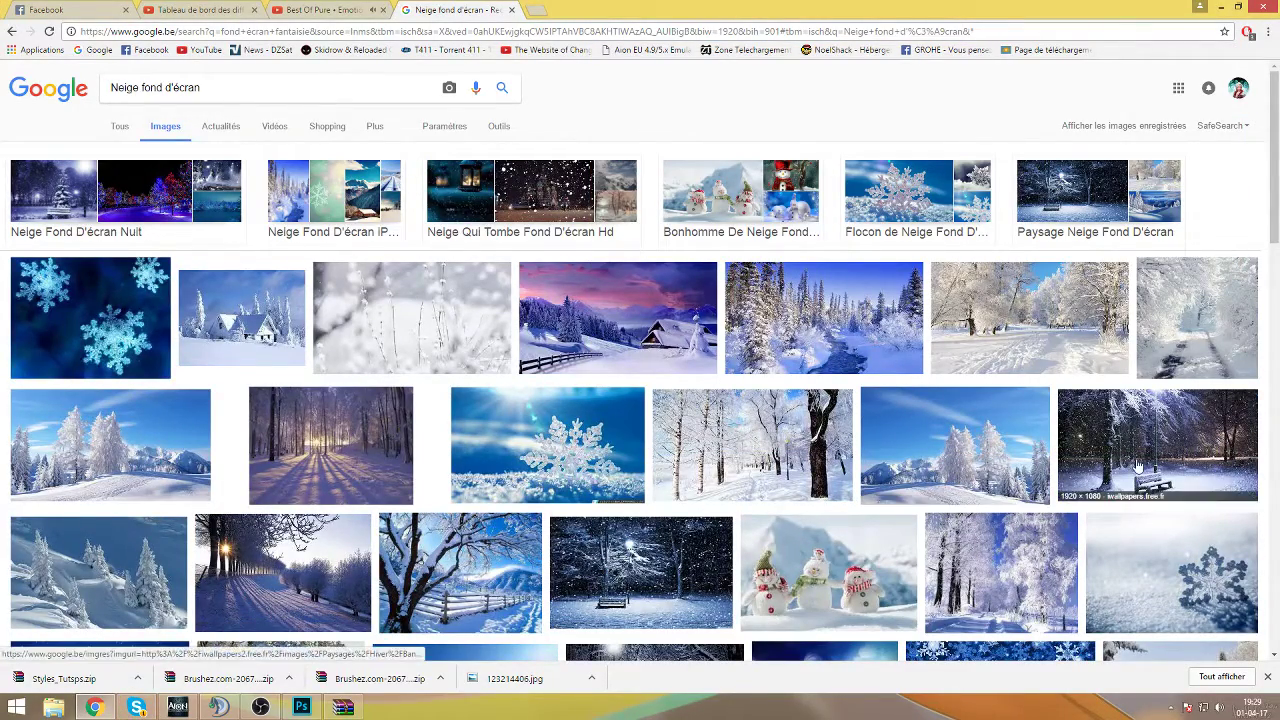
Save the blue Reine des neiges wallpaper to the desktop as the JPEG fond-ecran-reine-des-neiges-bleu.
scroll(1017, 468, down, 3)
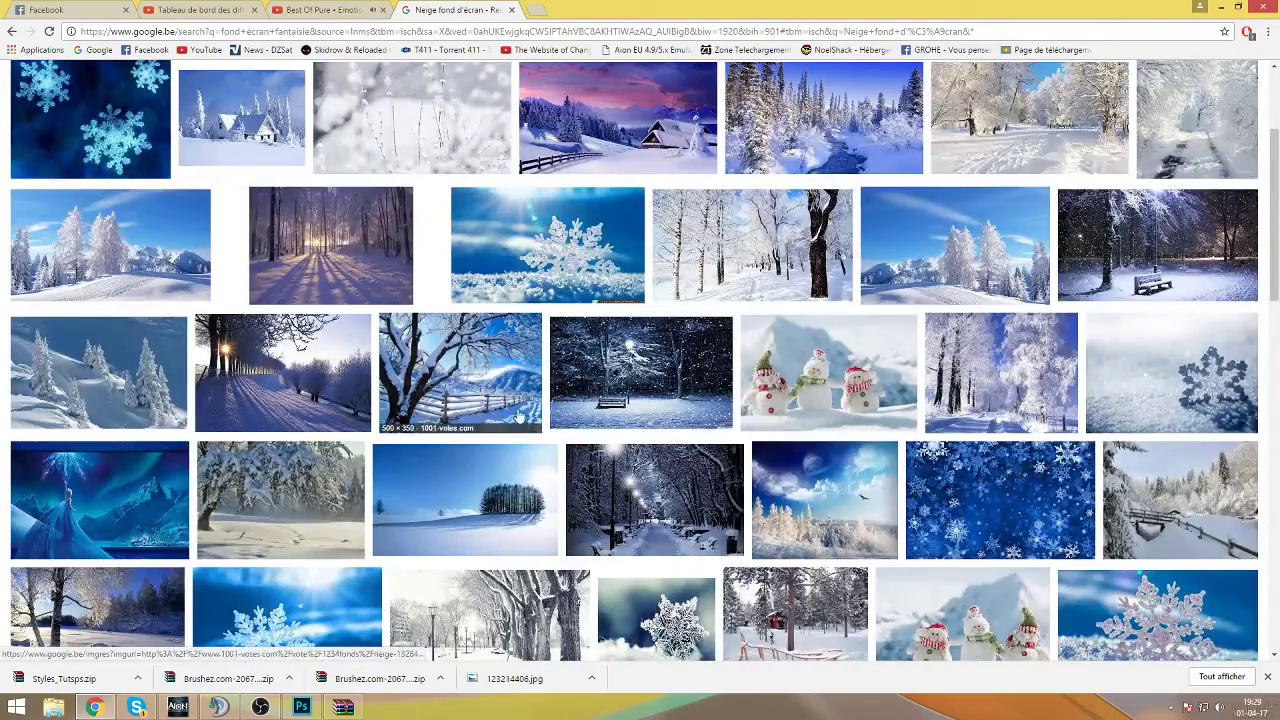
click(90, 522)
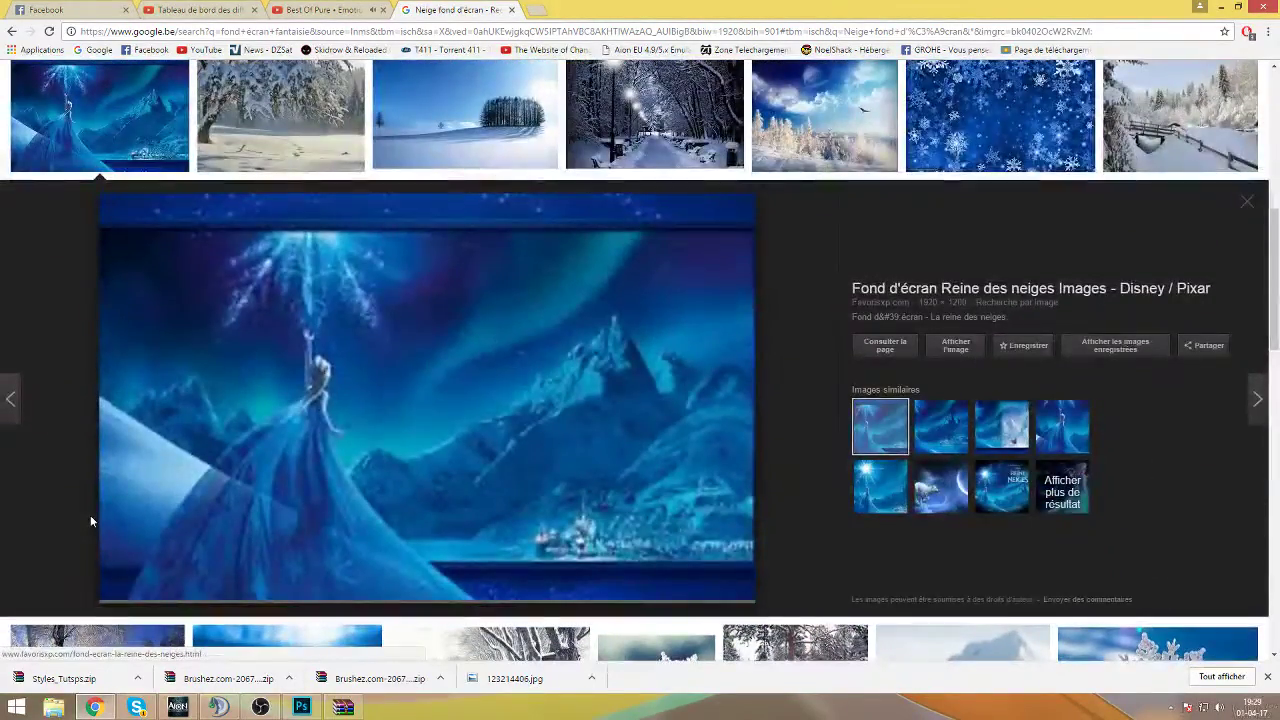
right_click(368, 432)
click(446, 527)
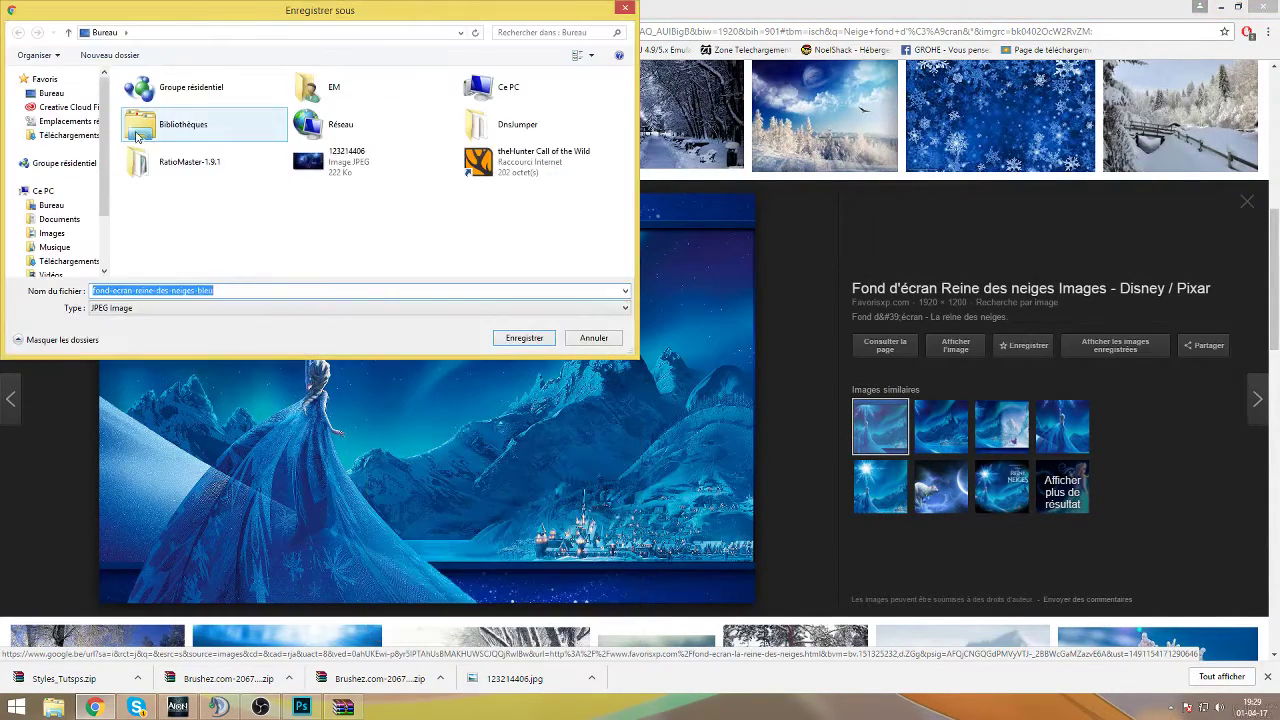
click(78, 100)
click(516, 335)
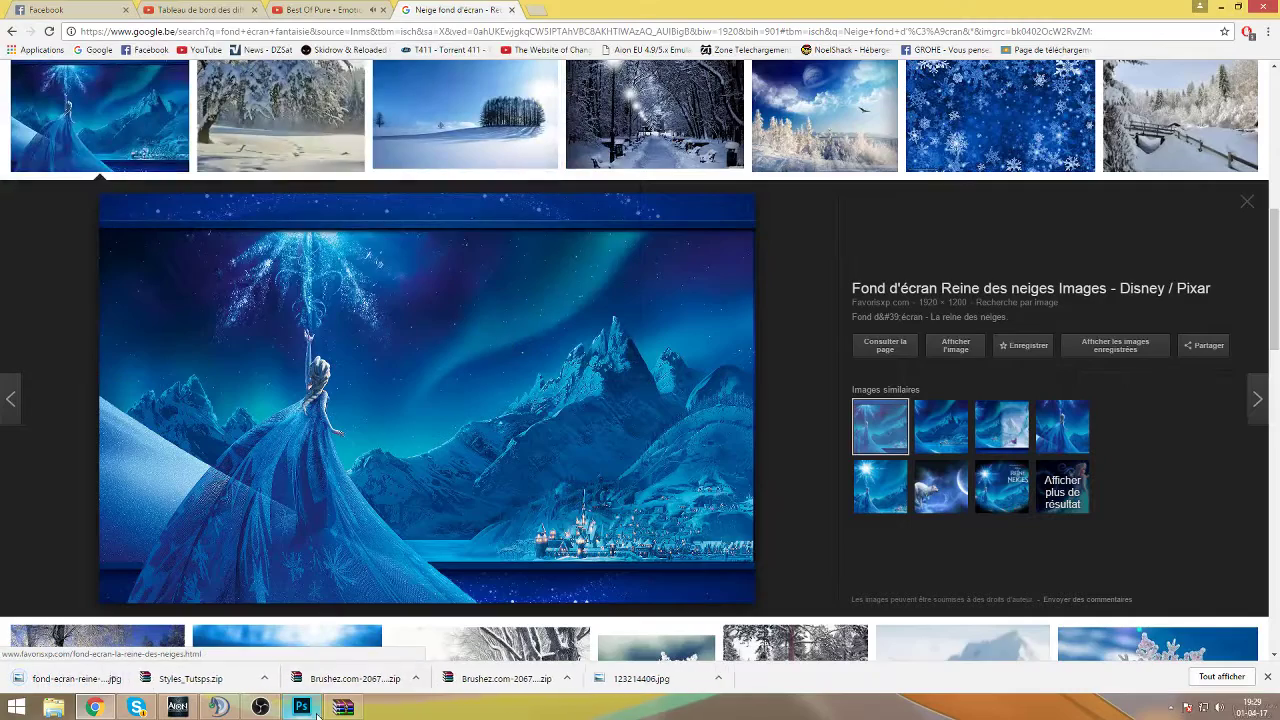
click(316, 712)
click(110, 707)
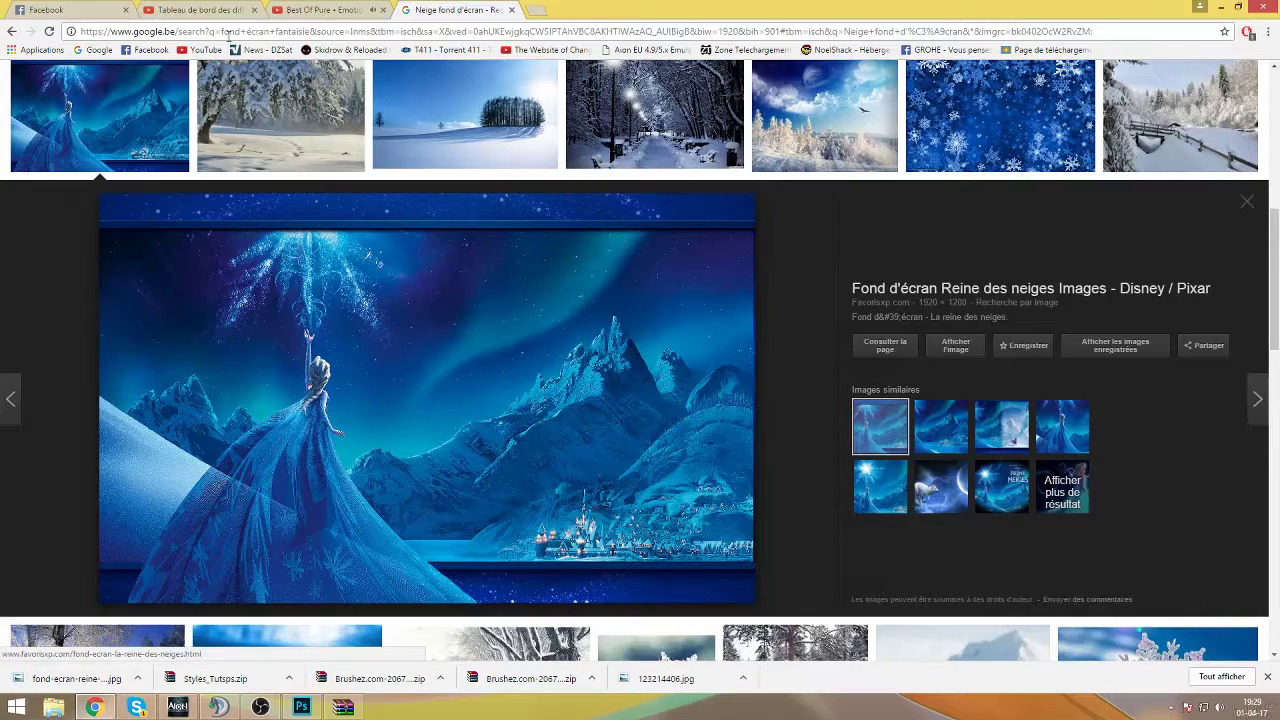
Switch to Photoshop, open the desktop wallpaper fond-ecran-reine-des-neiges-bleu, and collapse the Character panel covering it.
click(234, 8)
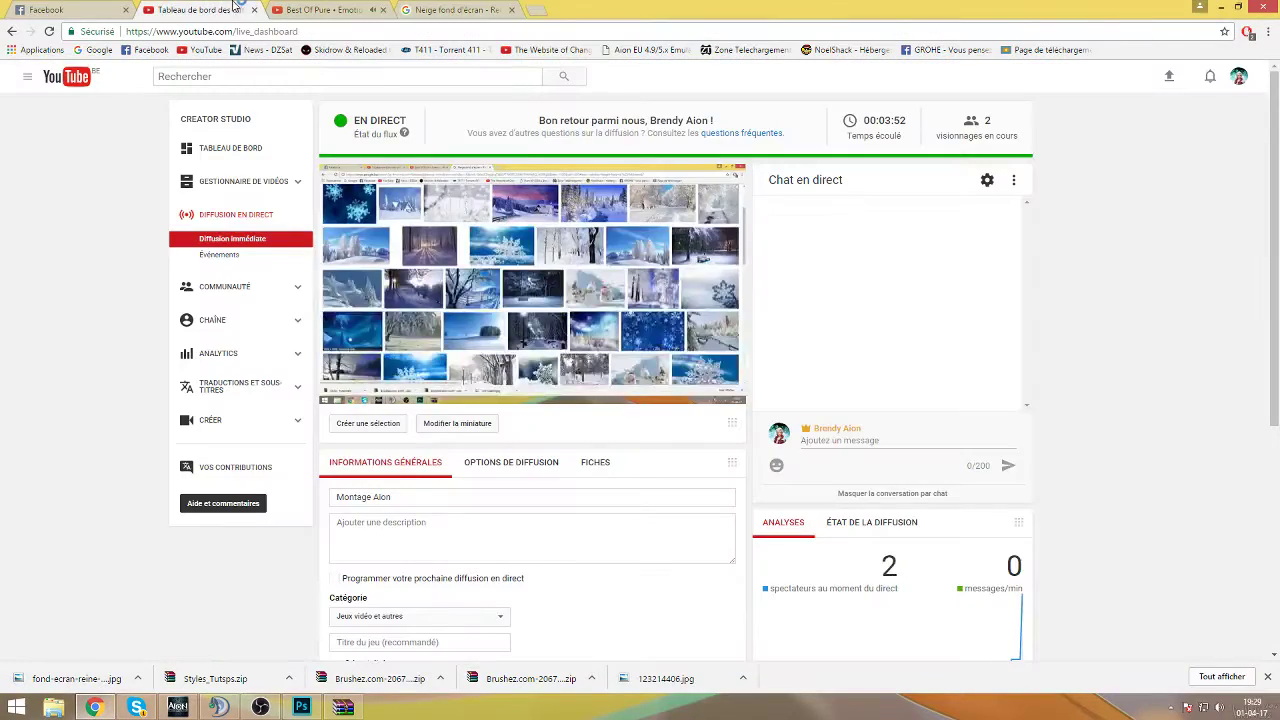
click(1226, 9)
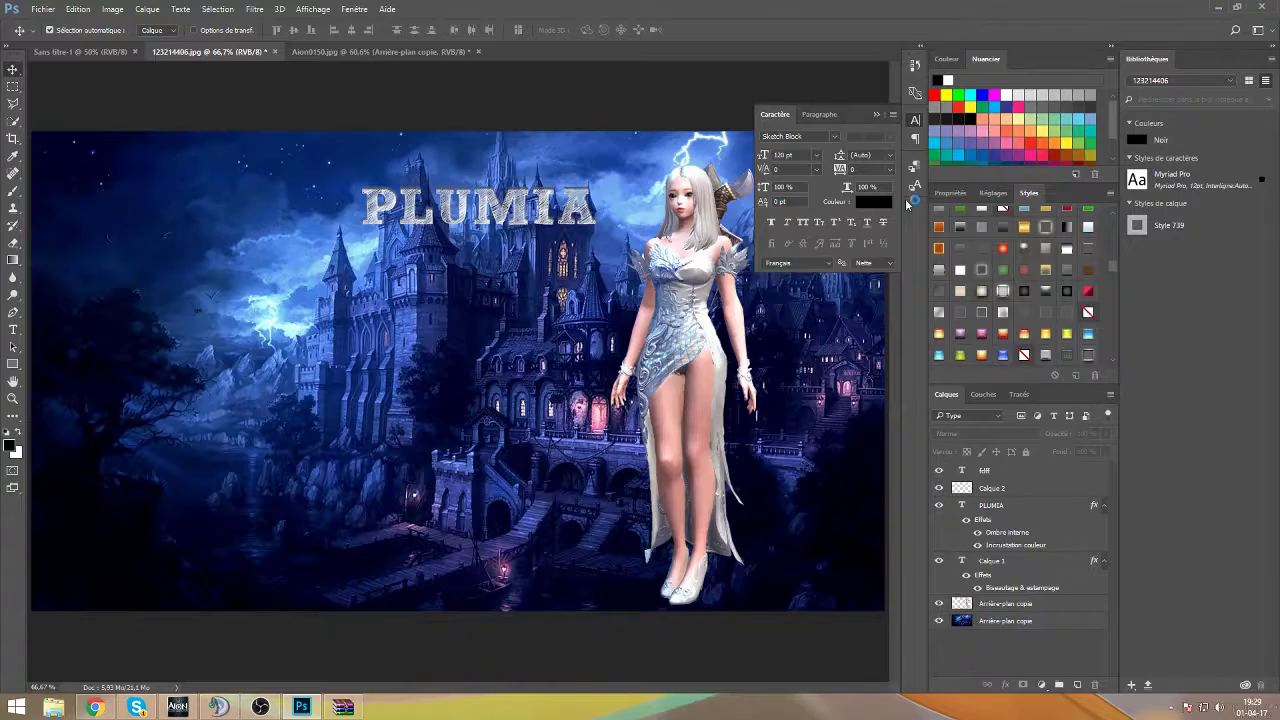
click(43, 9)
click(55, 37)
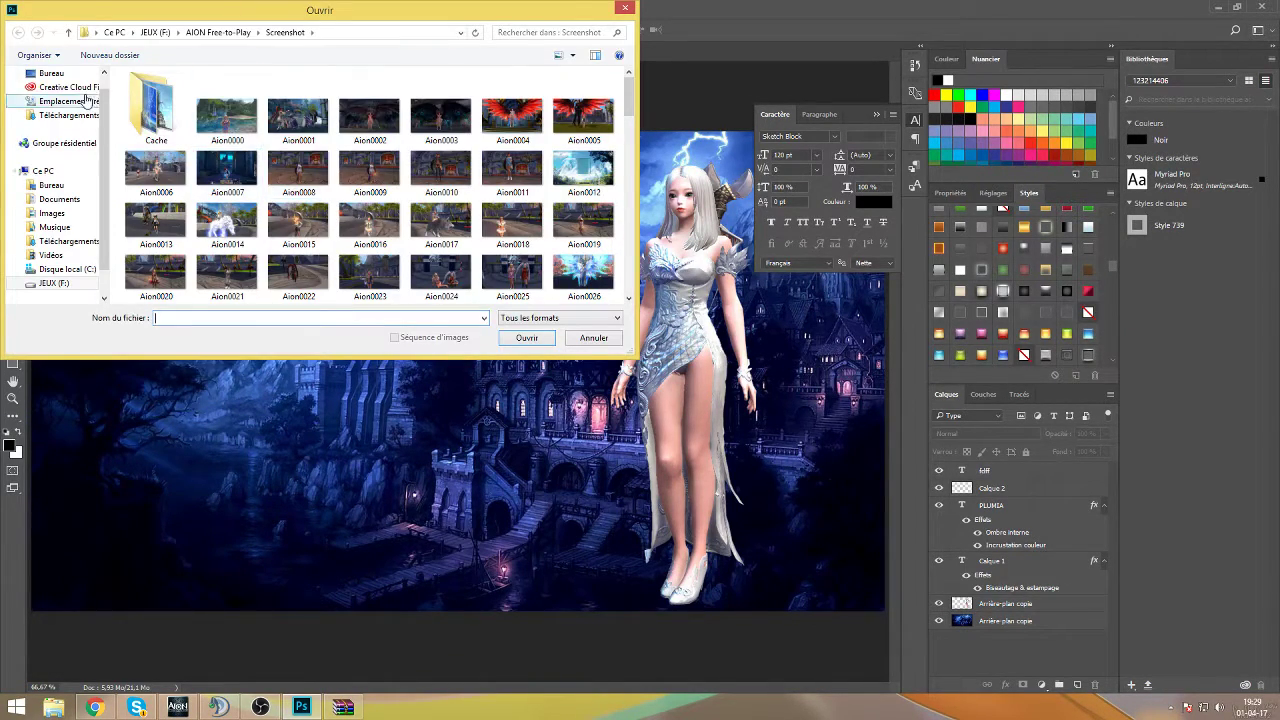
click(50, 73)
scroll(232, 183, down, 10)
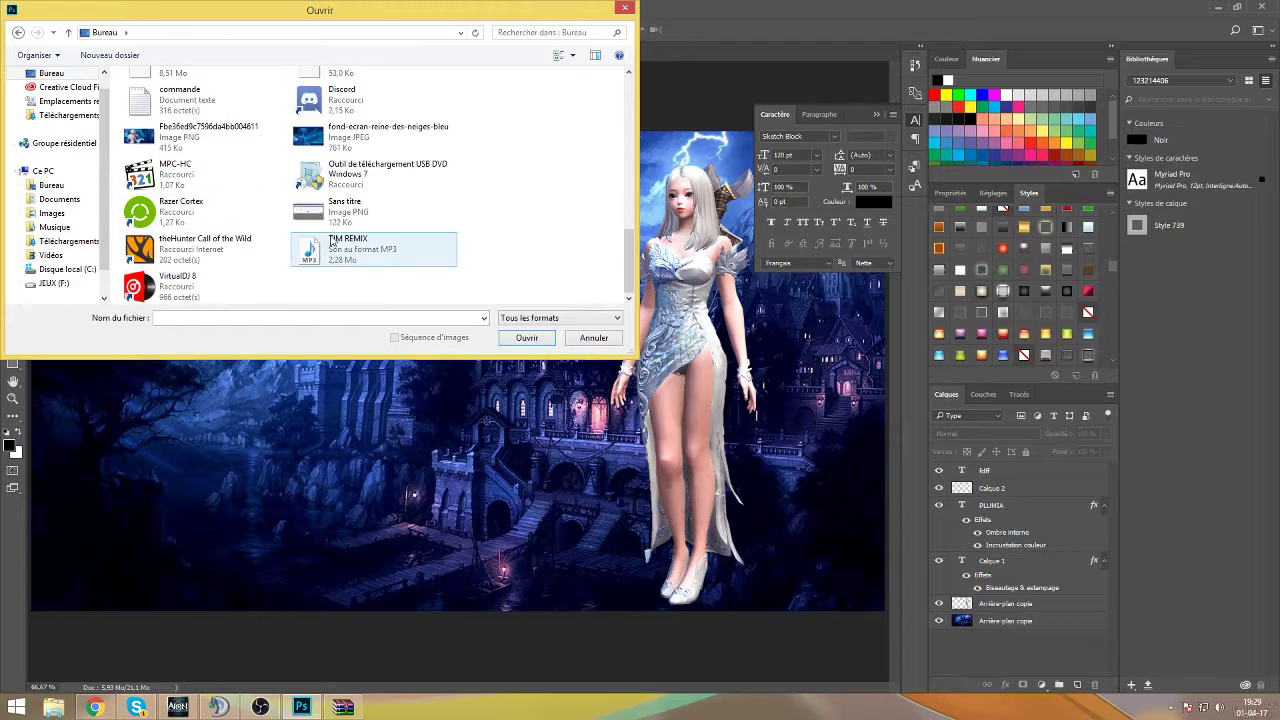
key(Escape)
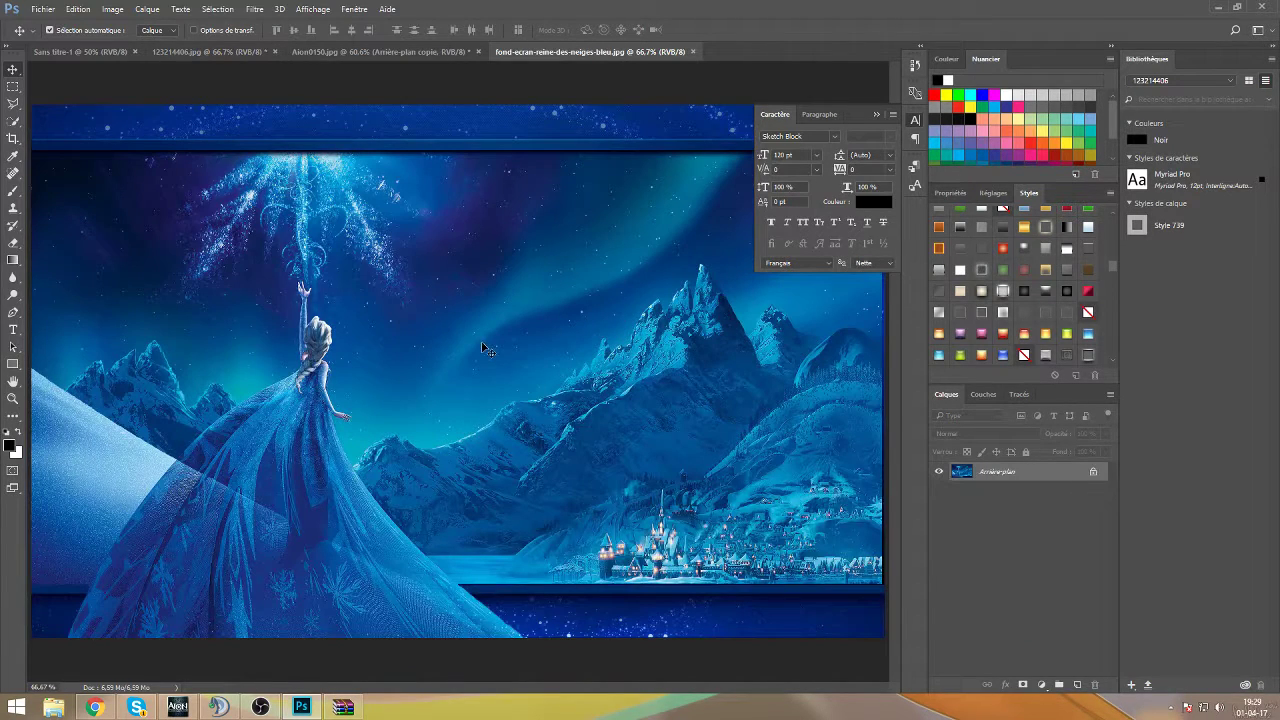
click(876, 114)
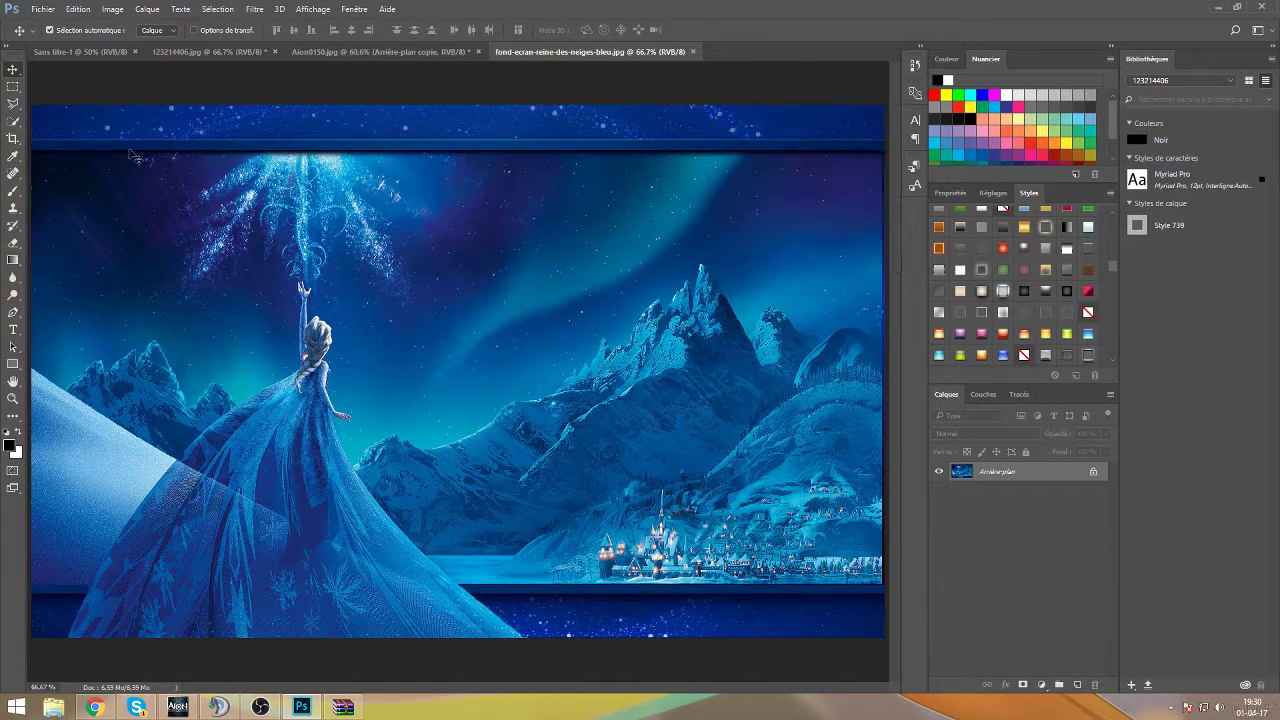
Copy the silver-haired character cutout from Aion0150.jpg onto the right side of the fond-ecran-reine-des-neiges-bleu.jpg wallpaper.
click(205, 51)
click(380, 51)
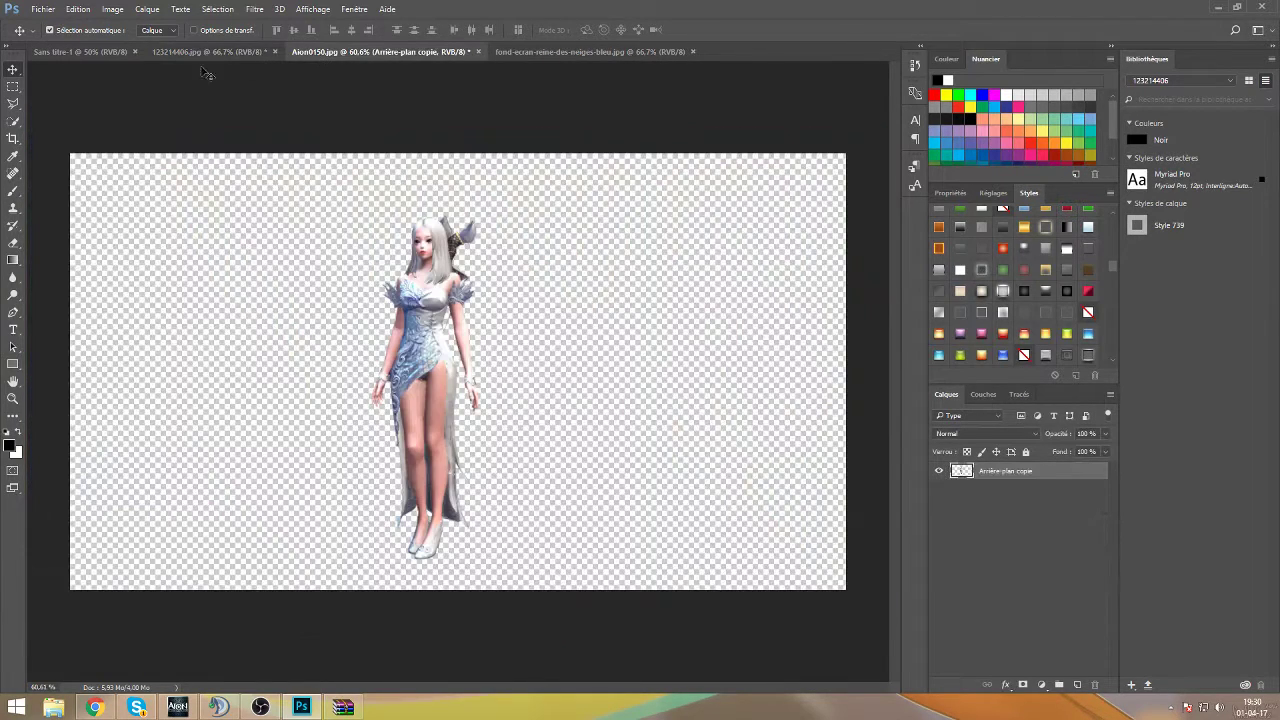
drag(419, 327, 667, 368)
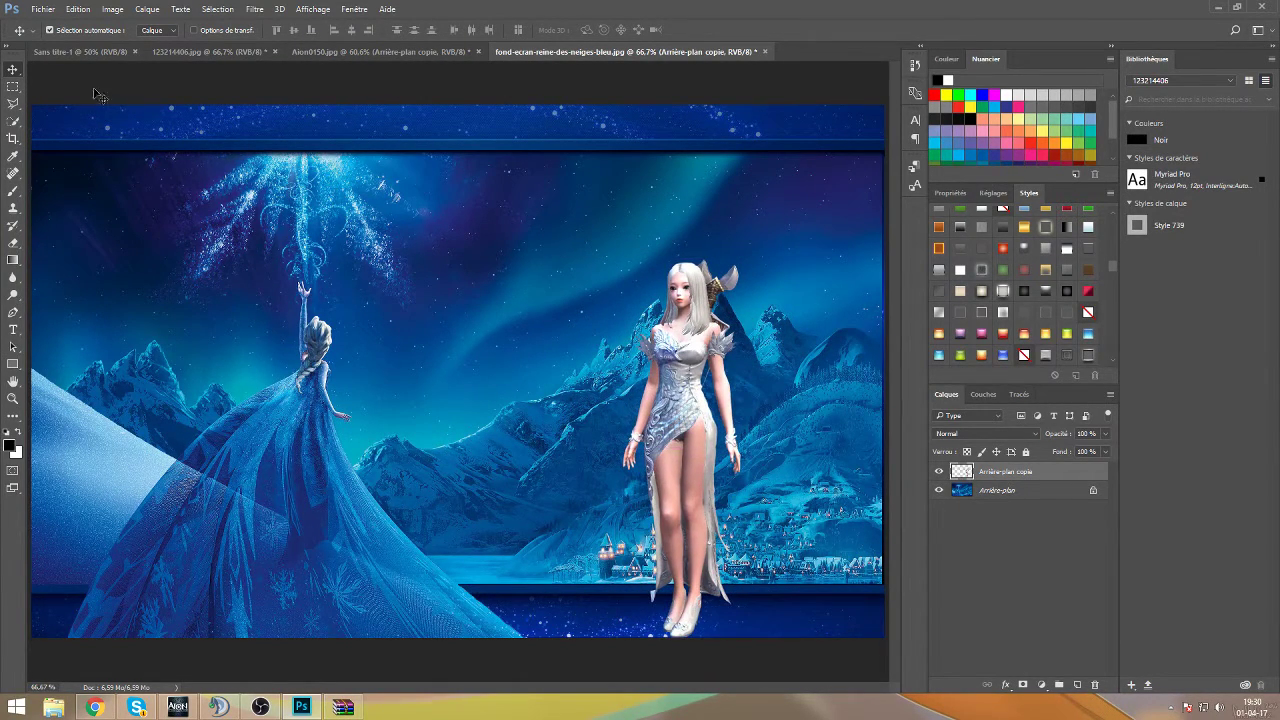
Free-transform the character cutout to about 11.7 × 37.3 cm and place it large over the right-hand mountains, legs running past the lower edge.
right_click(14, 113)
click(79, 119)
right_click(667, 431)
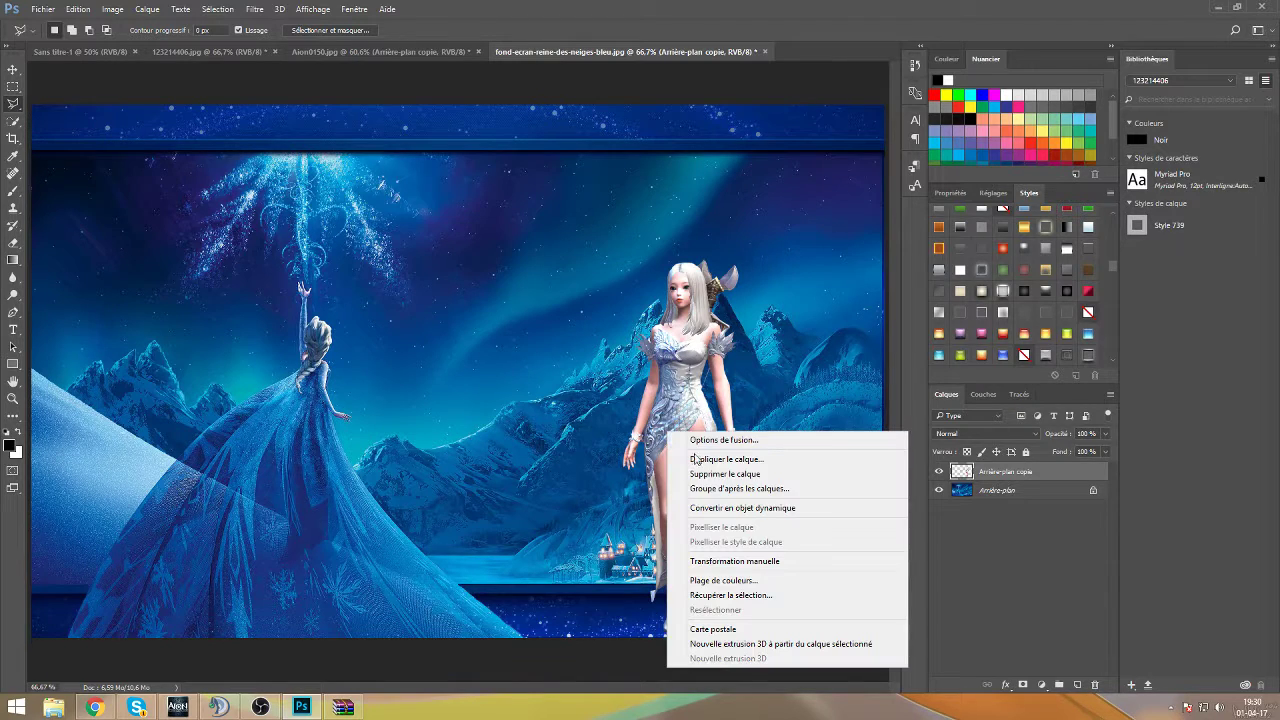
click(734, 561)
drag(621, 260, 593, 145)
drag(683, 313, 697, 505)
drag(616, 291, 575, 172)
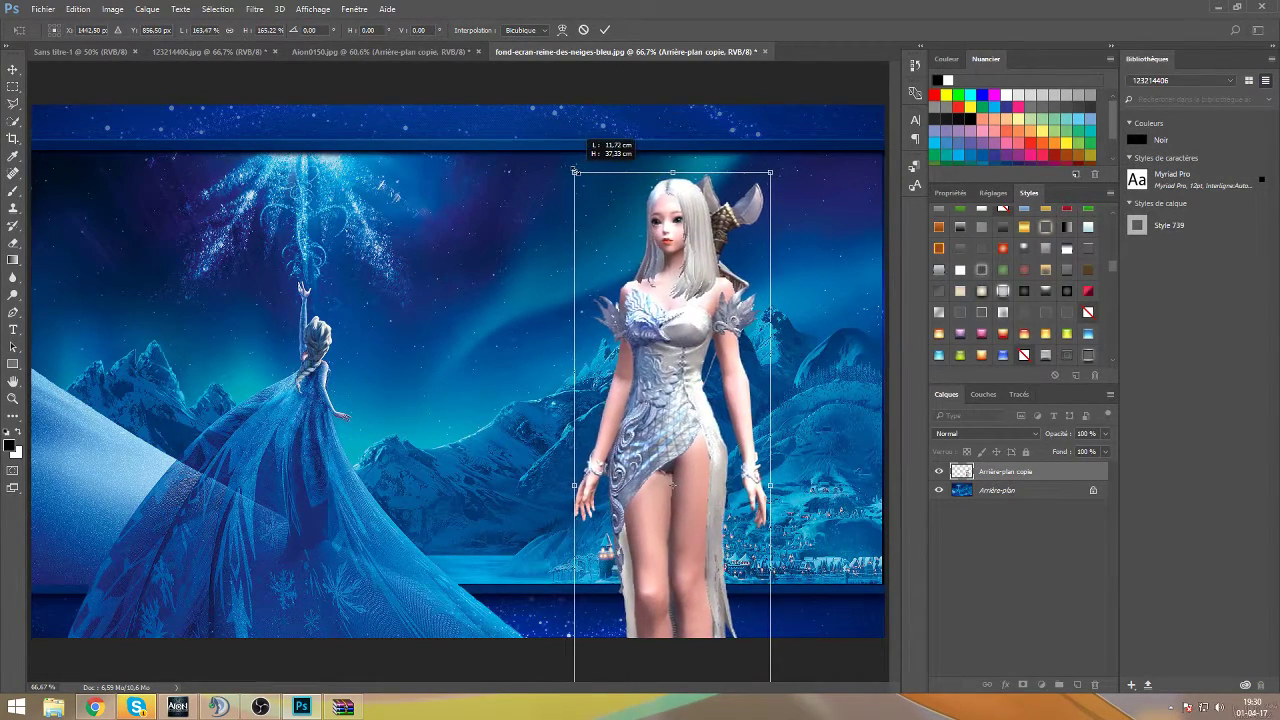
drag(673, 384, 711, 404)
click(13, 69)
click(519, 265)
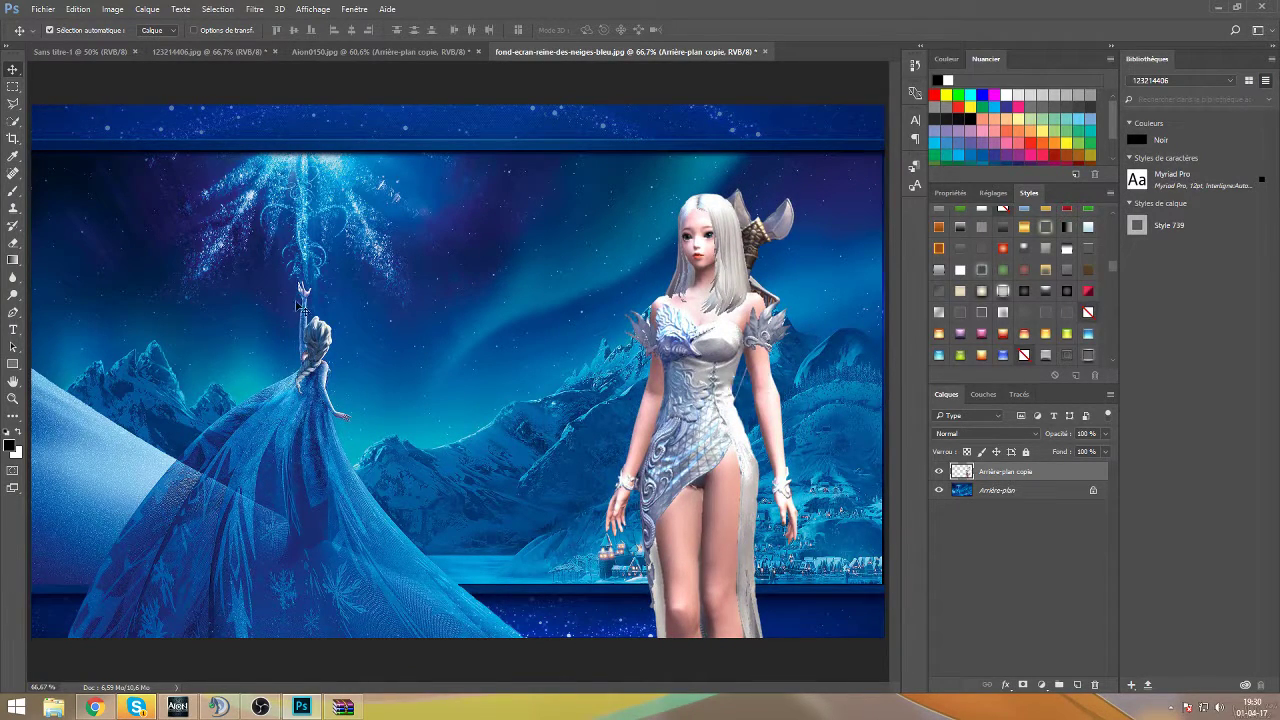
Start a horizontal text layer in the wallpaper's upper-left sky and erase the trial letters "PL", leaving it empty.
right_click(13, 329)
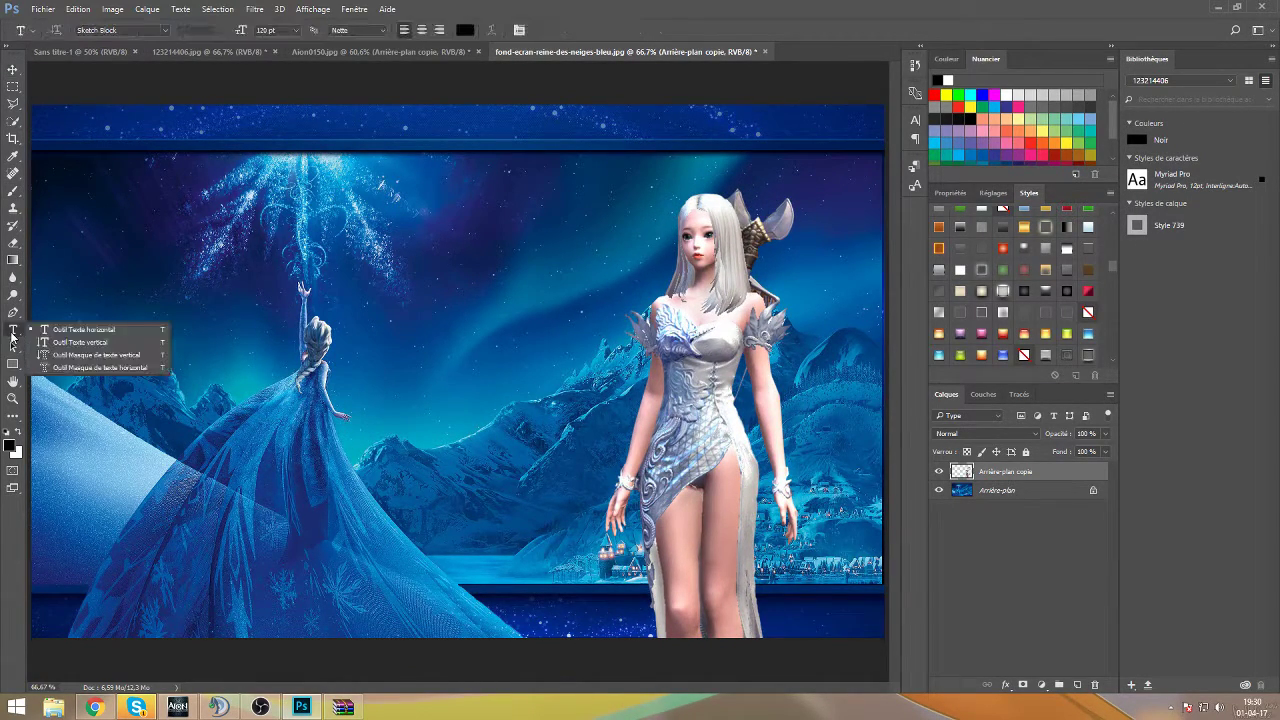
click(104, 330)
click(147, 235)
text(PL)
key(BackSpace)
key(BackSpace)
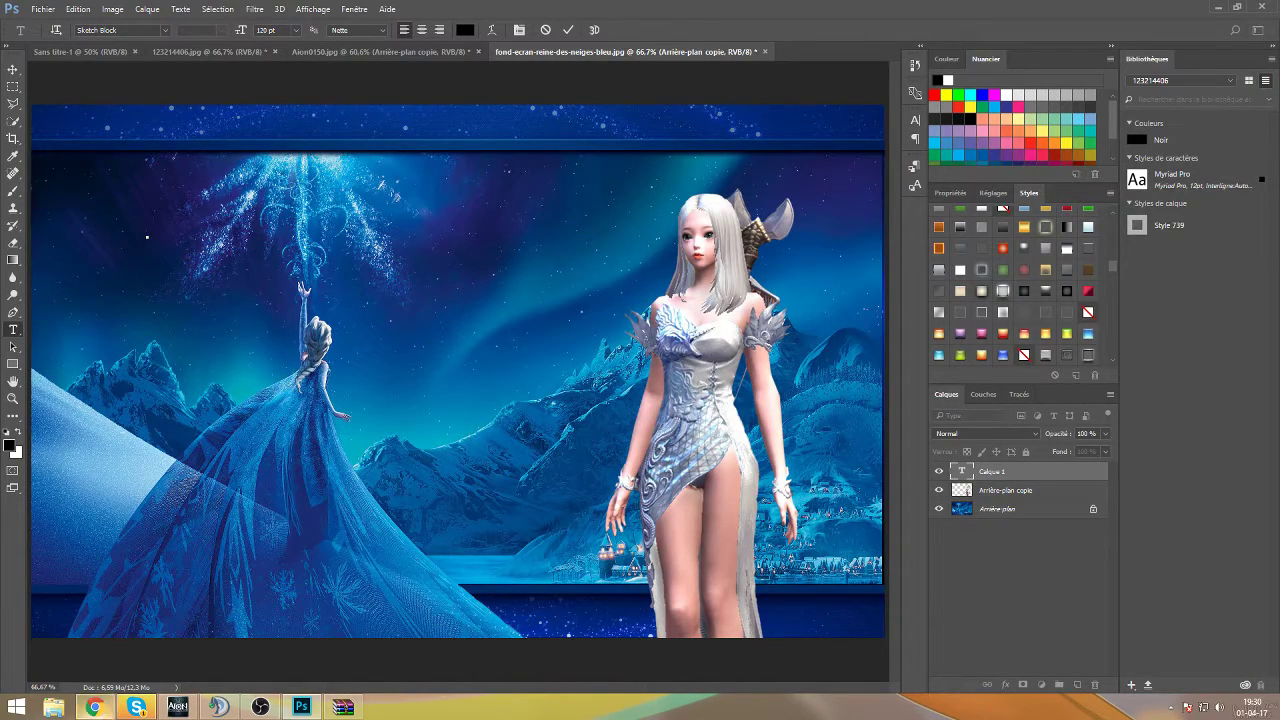
Switch to Chrome and search Google for "Police photoshop" in the wallpaper search tab.
click(95, 707)
click(427, 10)
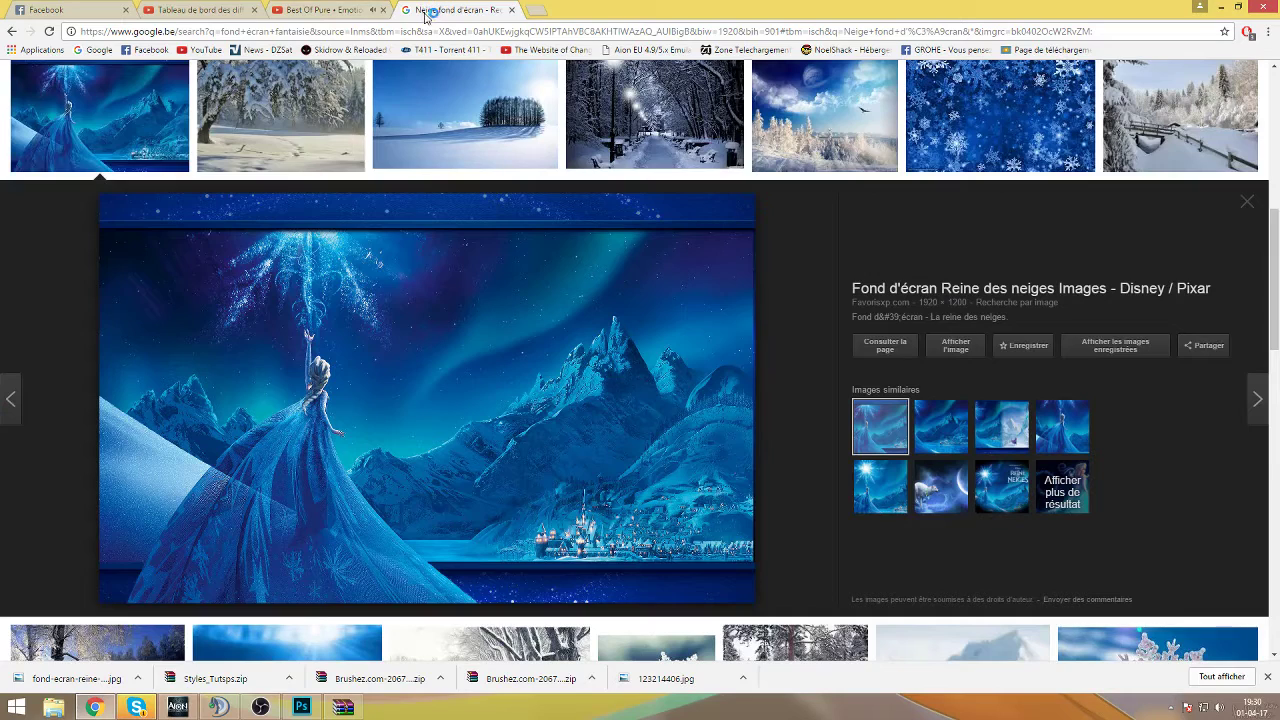
click(99, 50)
text(Police photoshop)
key(Return)
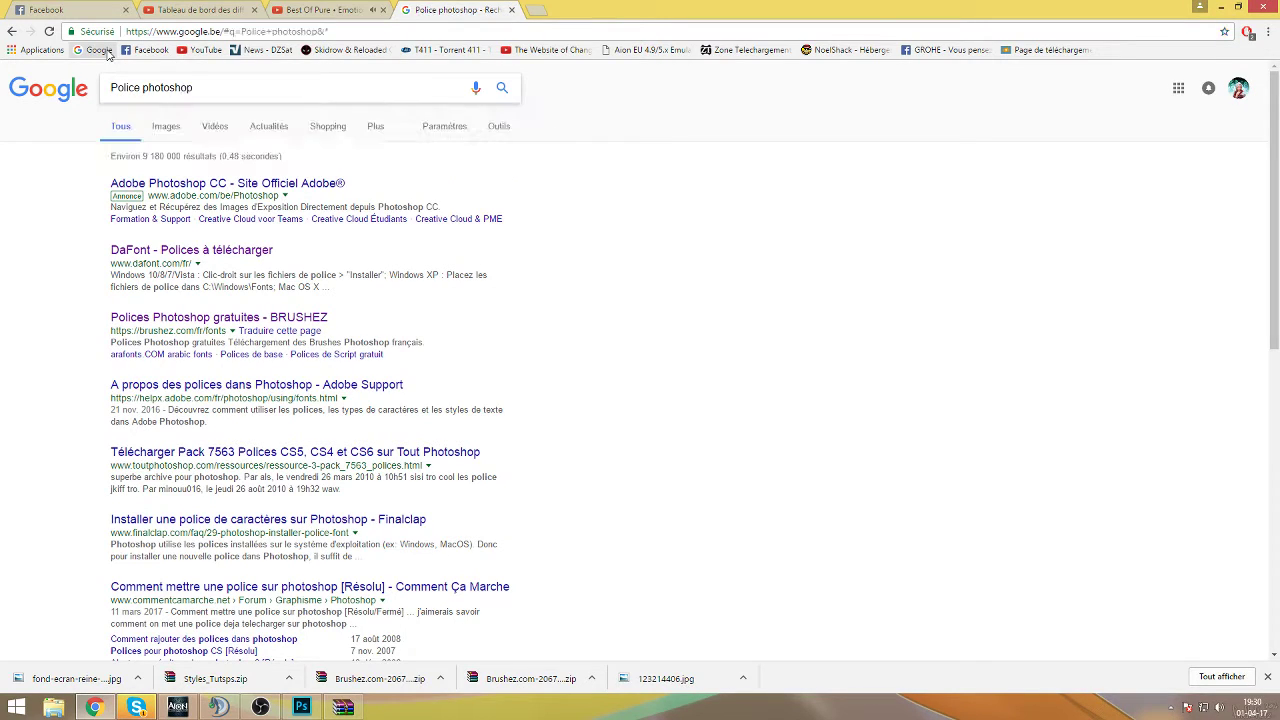
Check the DaFont, BRUSHEZ and Tout Photoshop search results as possible font sources, returning to the results list each time.
click(215, 252)
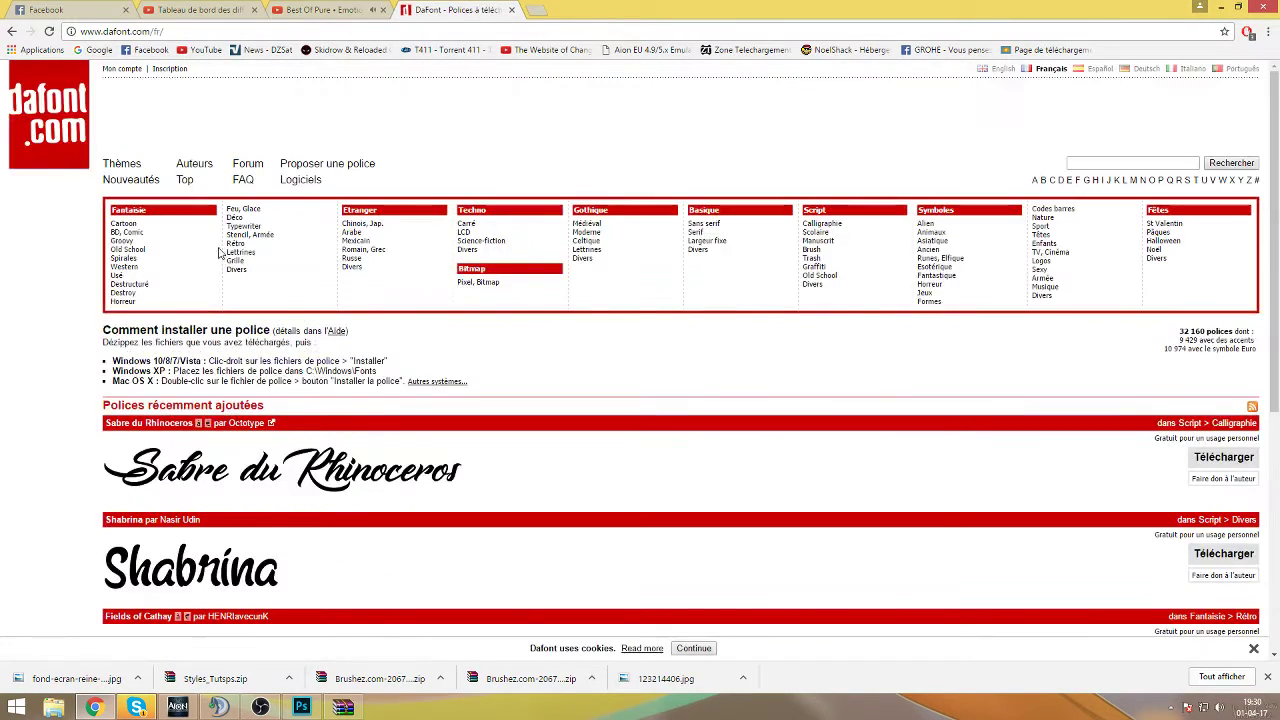
click(13, 31)
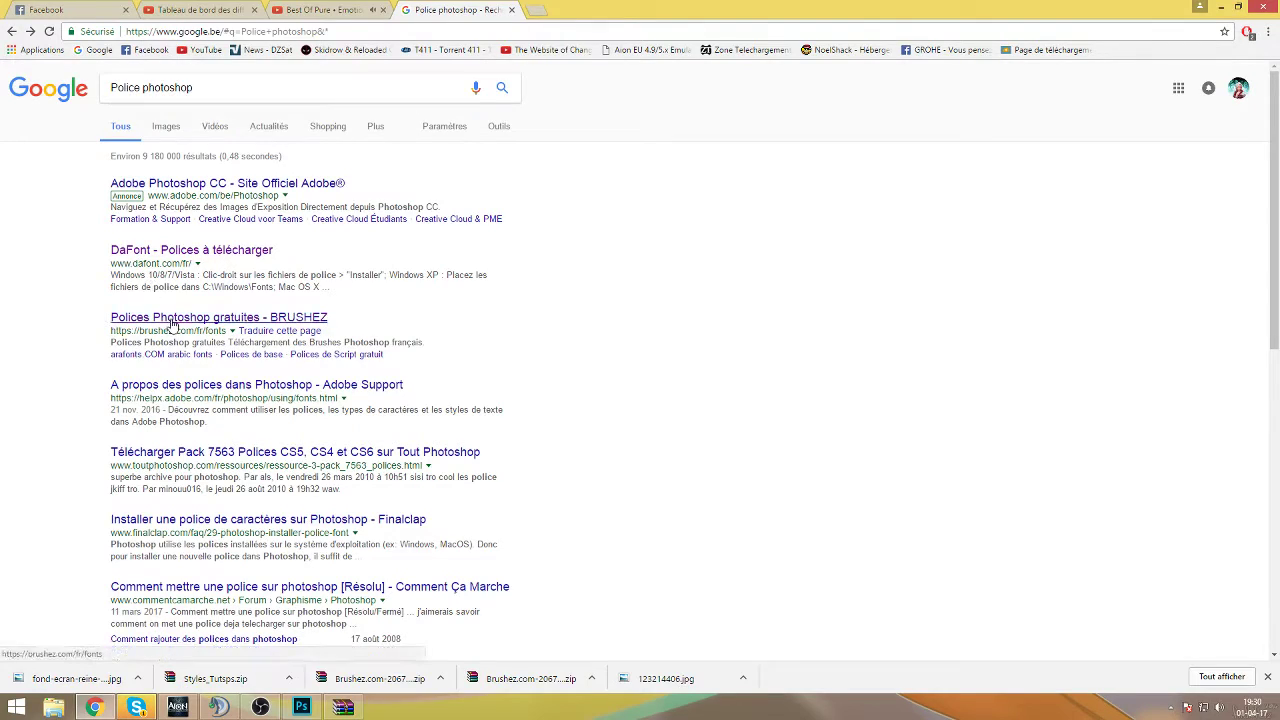
click(171, 323)
key(alt+Left)
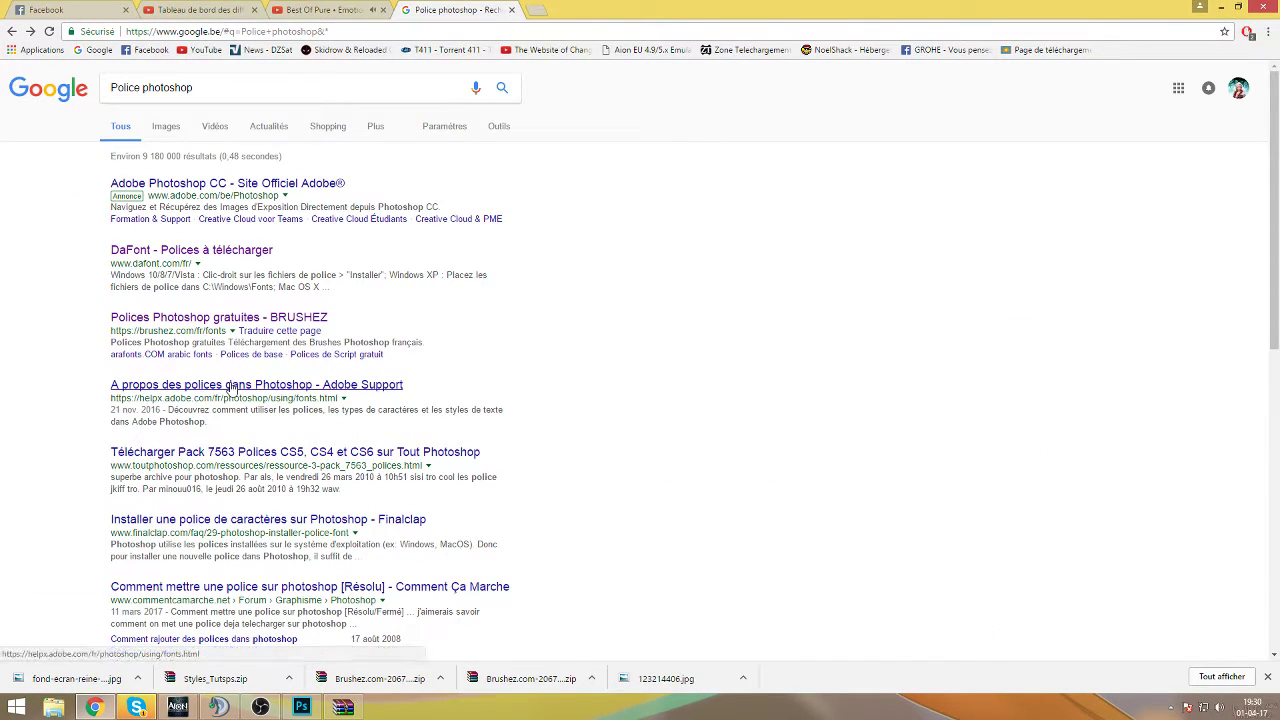
click(250, 452)
scroll(268, 419, down, 3)
key(alt+Left)
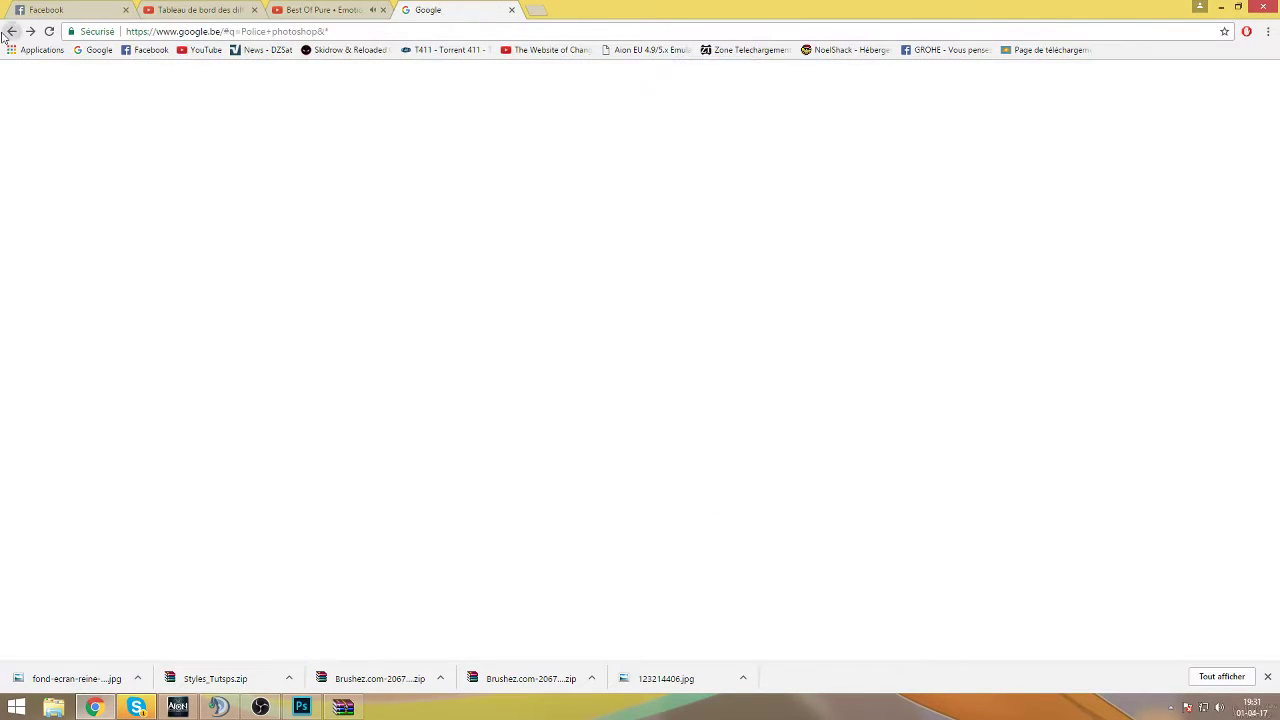
Open the BRUSHEZ free Photoshop fonts and look through list pages 1 to 4 and 6 for a title font.
click(208, 316)
scroll(320, 390, down, 20)
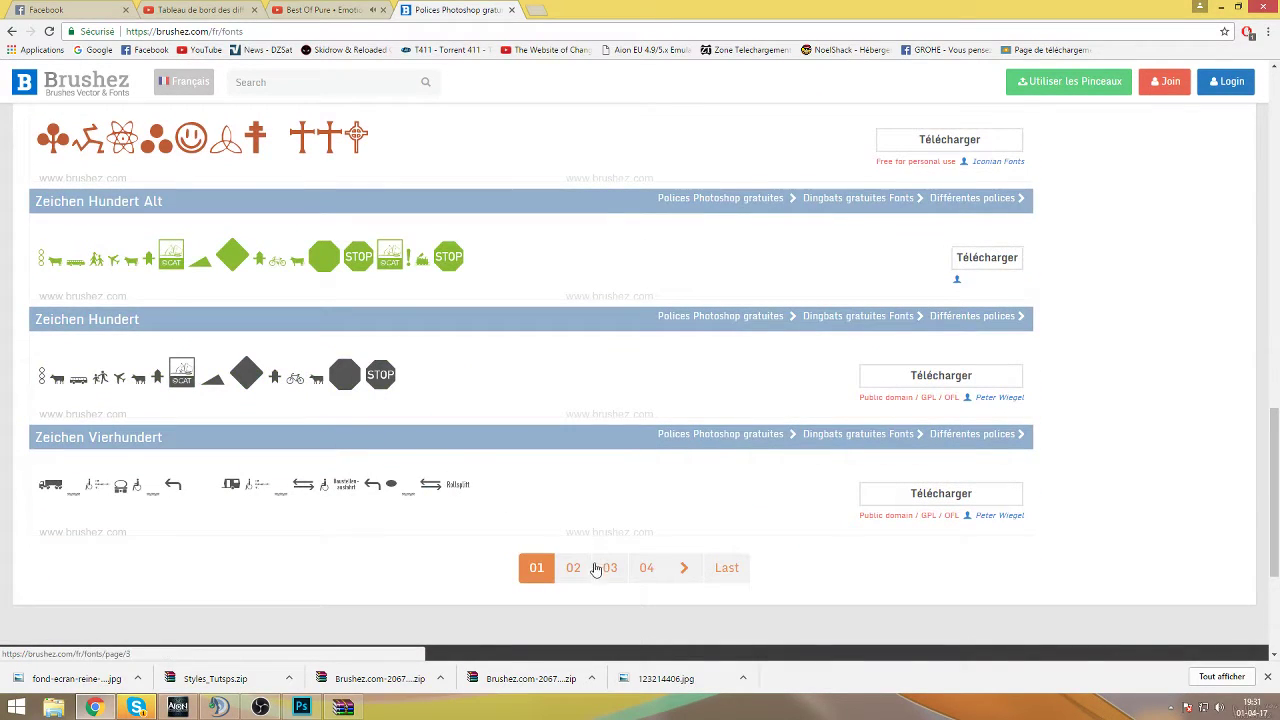
click(573, 568)
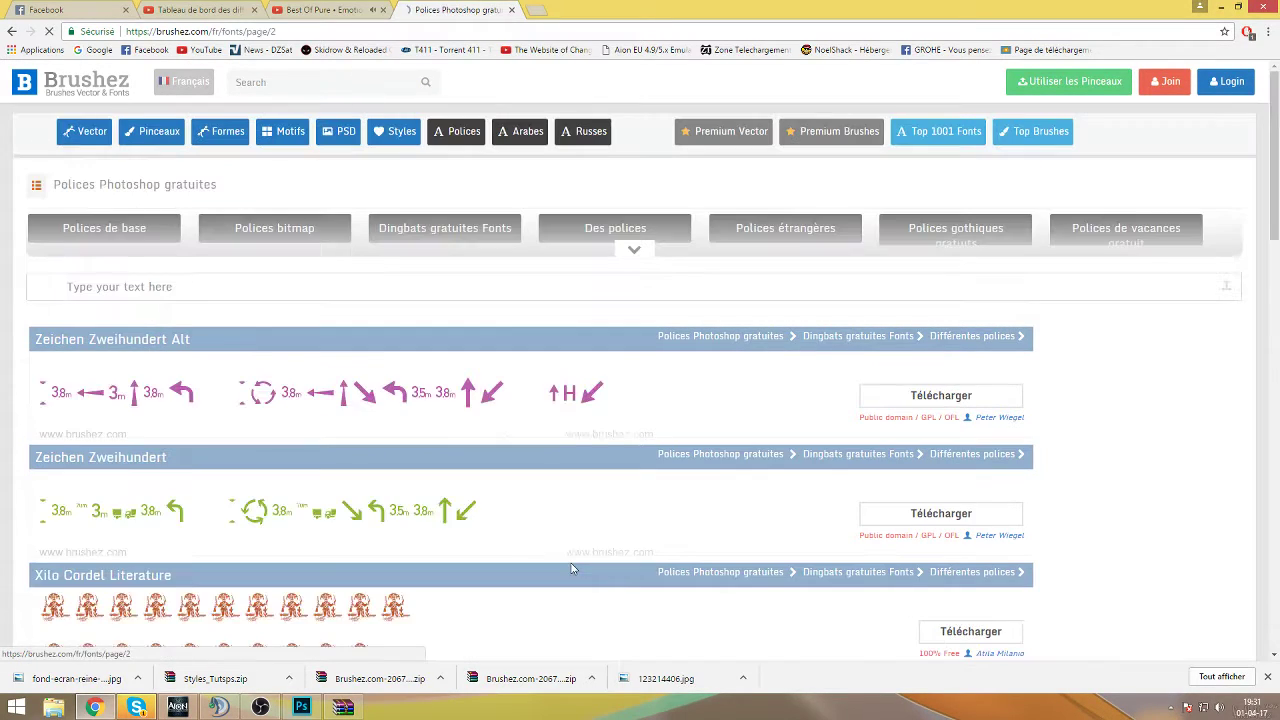
scroll(563, 535, down, 20)
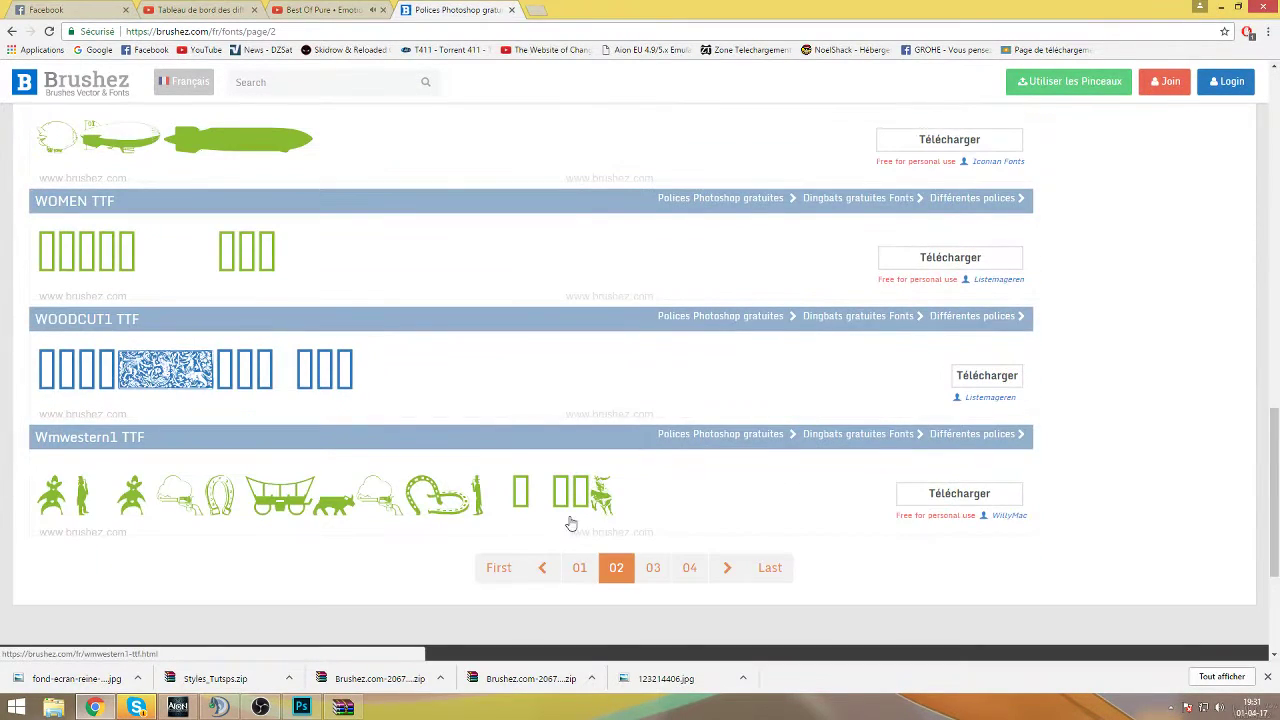
click(652, 568)
scroll(640, 563, down, 20)
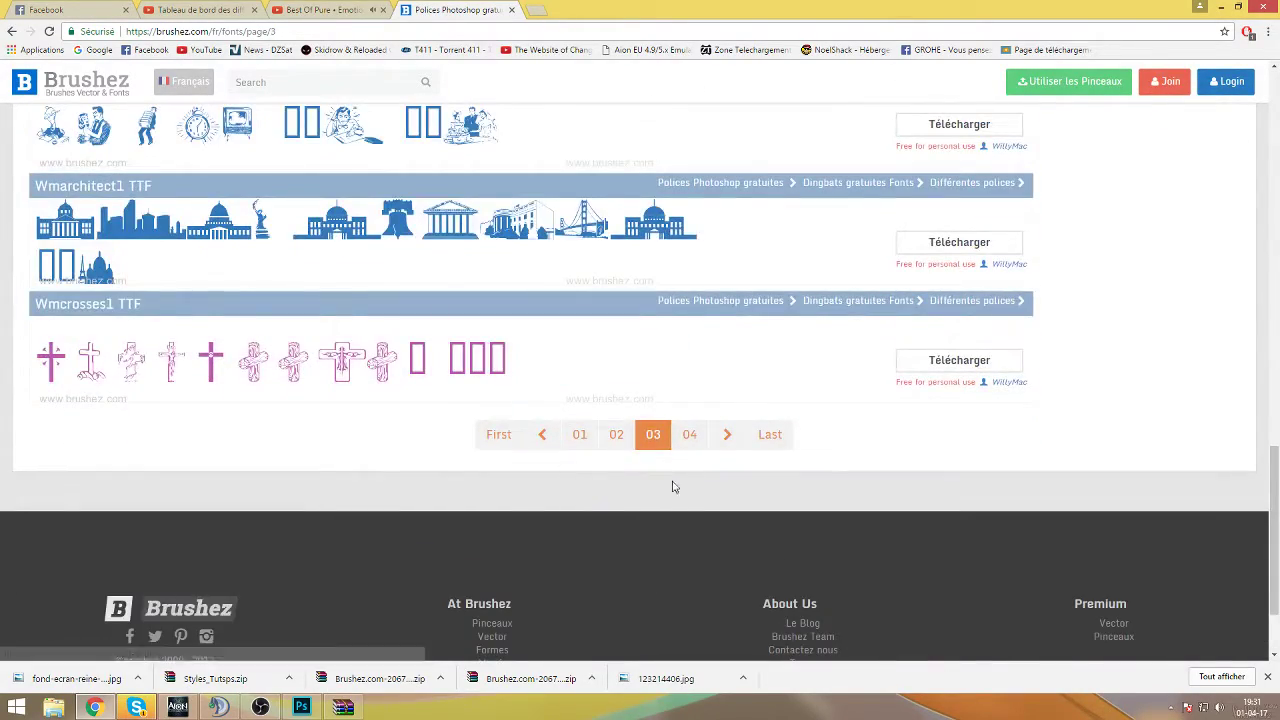
click(689, 434)
scroll(680, 455, down, 20)
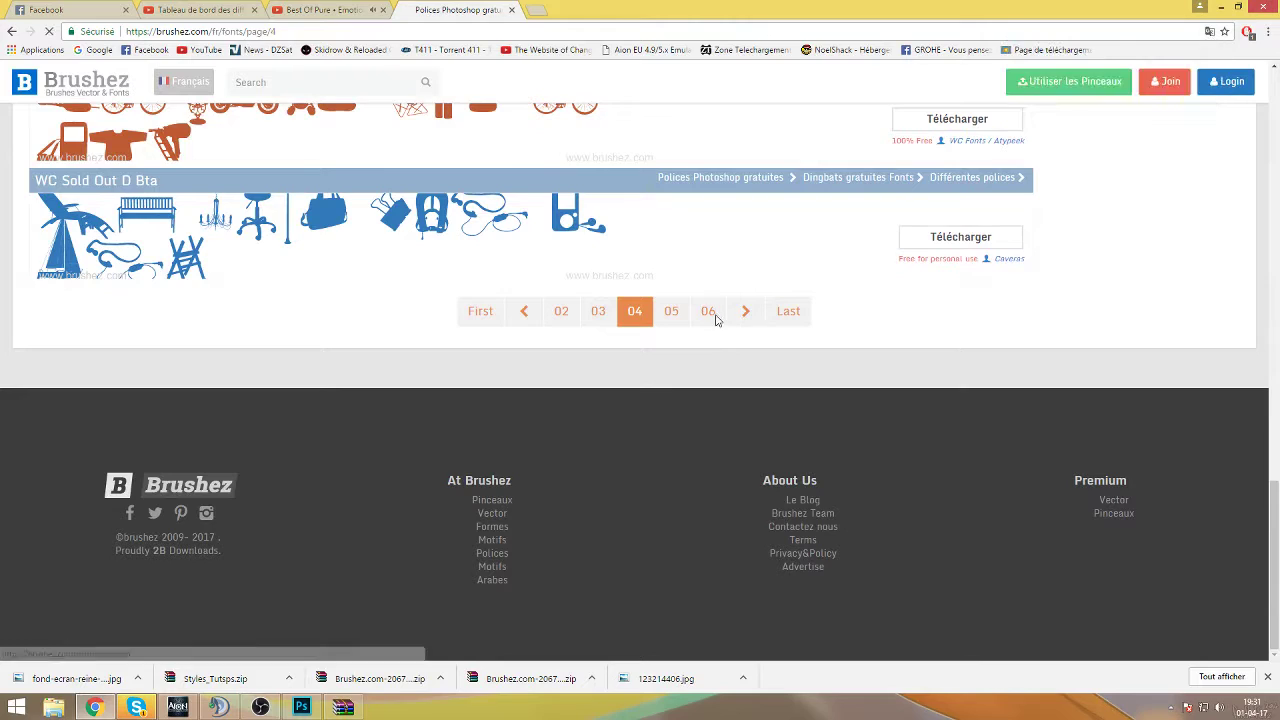
click(710, 313)
scroll(663, 370, down, 3)
scroll(660, 375, down, 3)
scroll(660, 378, up, 6)
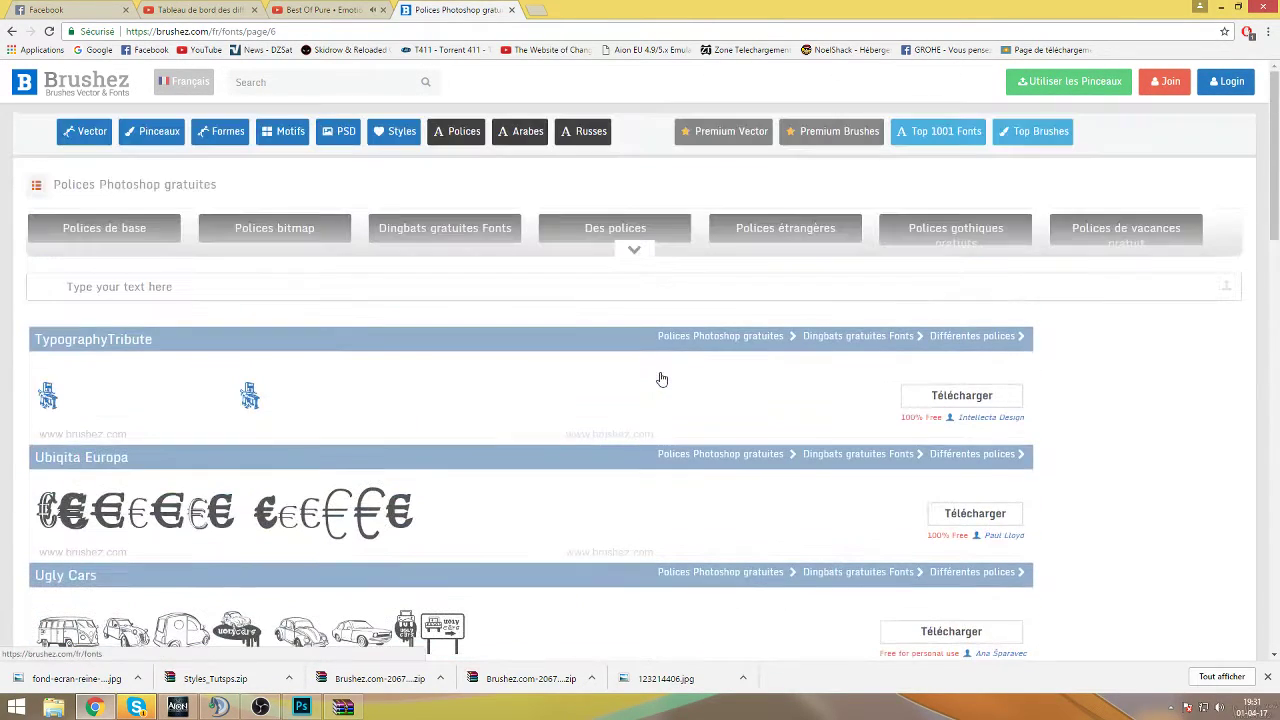
mouse_move(584, 238)
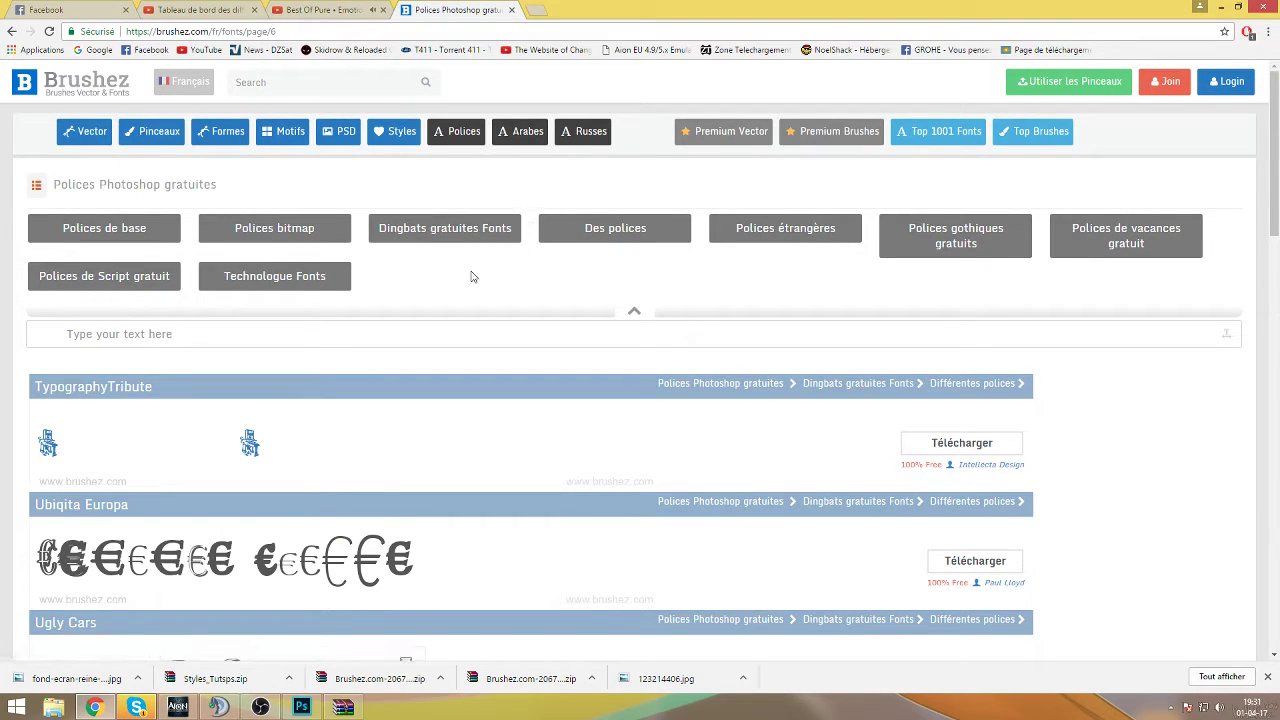
scroll(784, 284, down, 15)
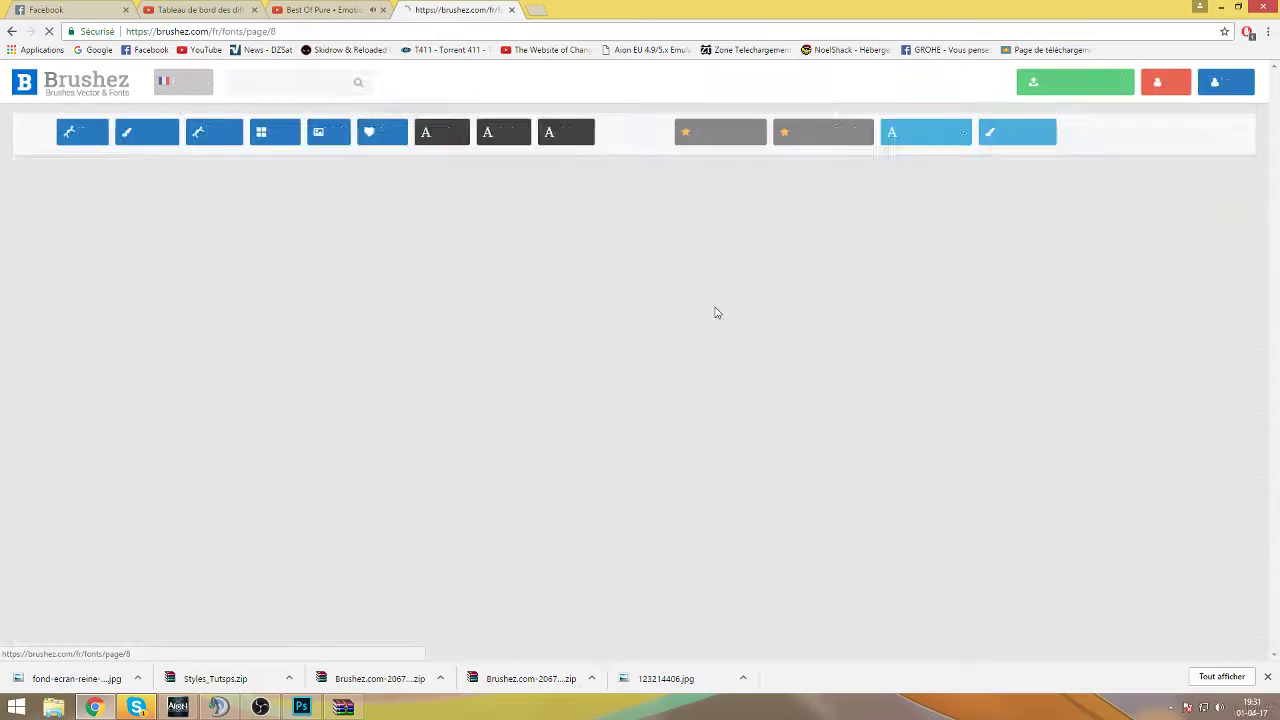
Look through every second page of the Brushez font list, from page 8 to page 16, for a suitable font.
scroll(711, 363, down, 15)
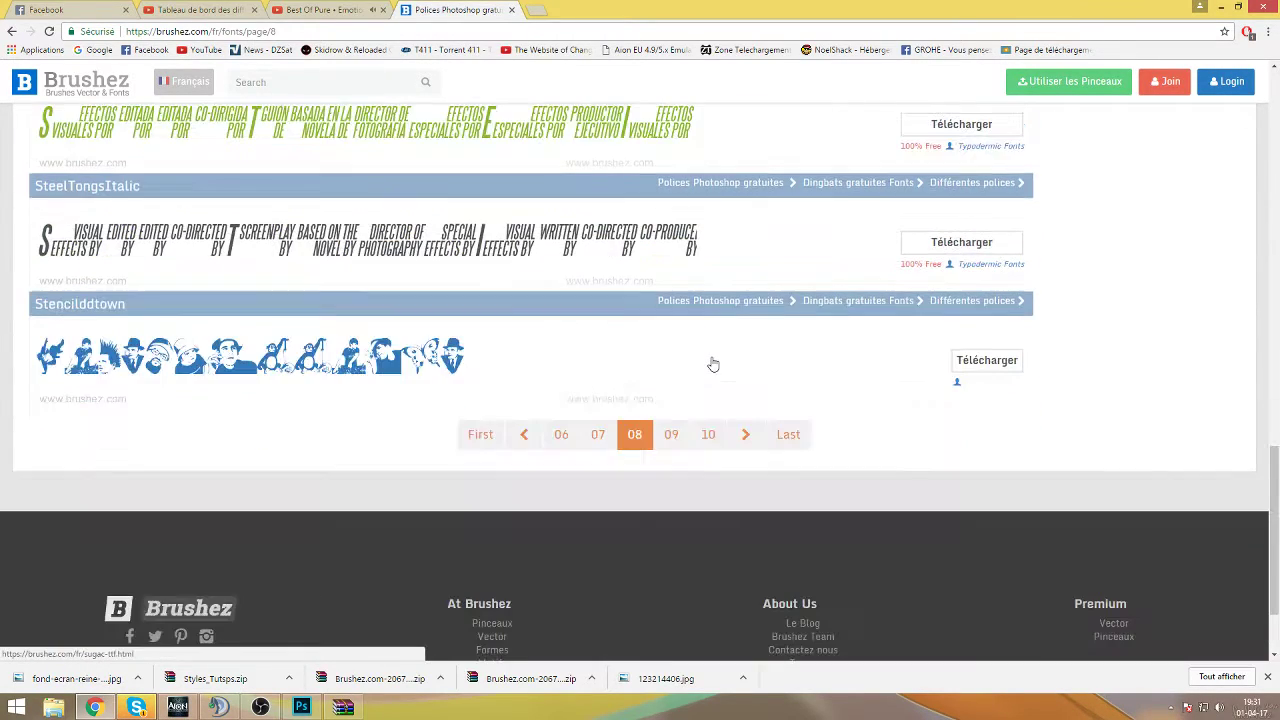
click(711, 434)
scroll(711, 430, down, 10)
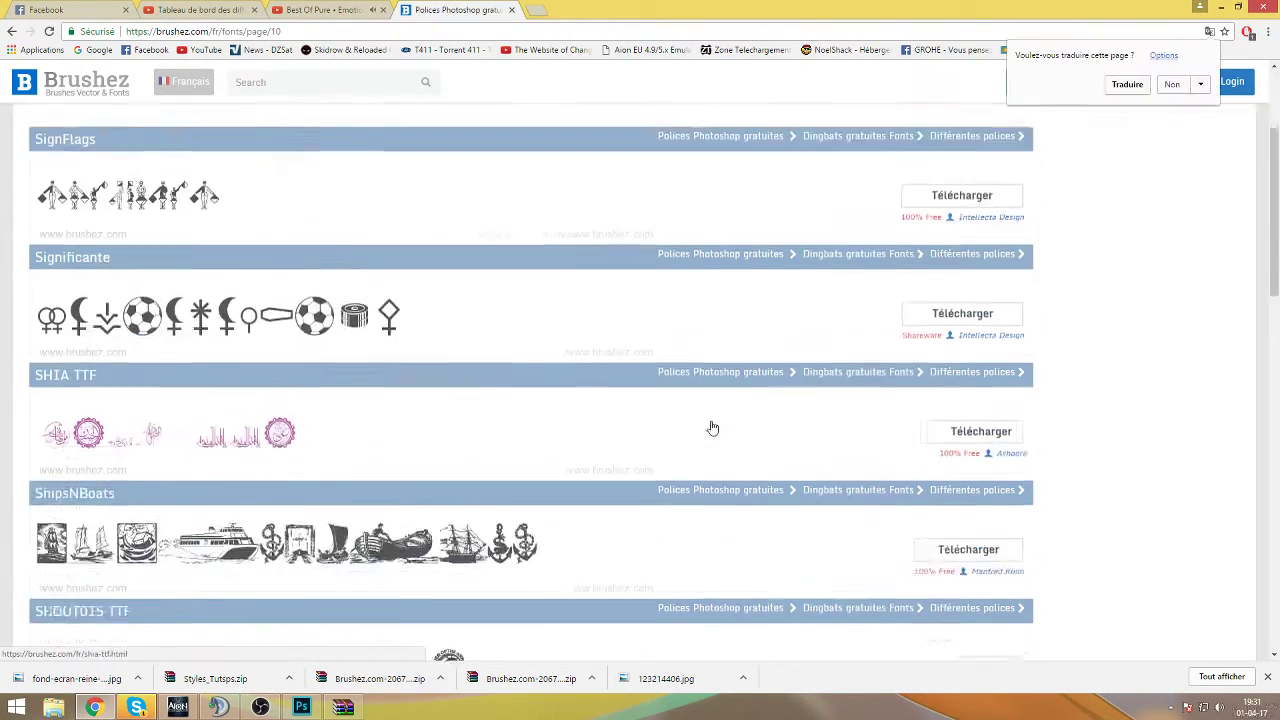
scroll(711, 429, down, 10)
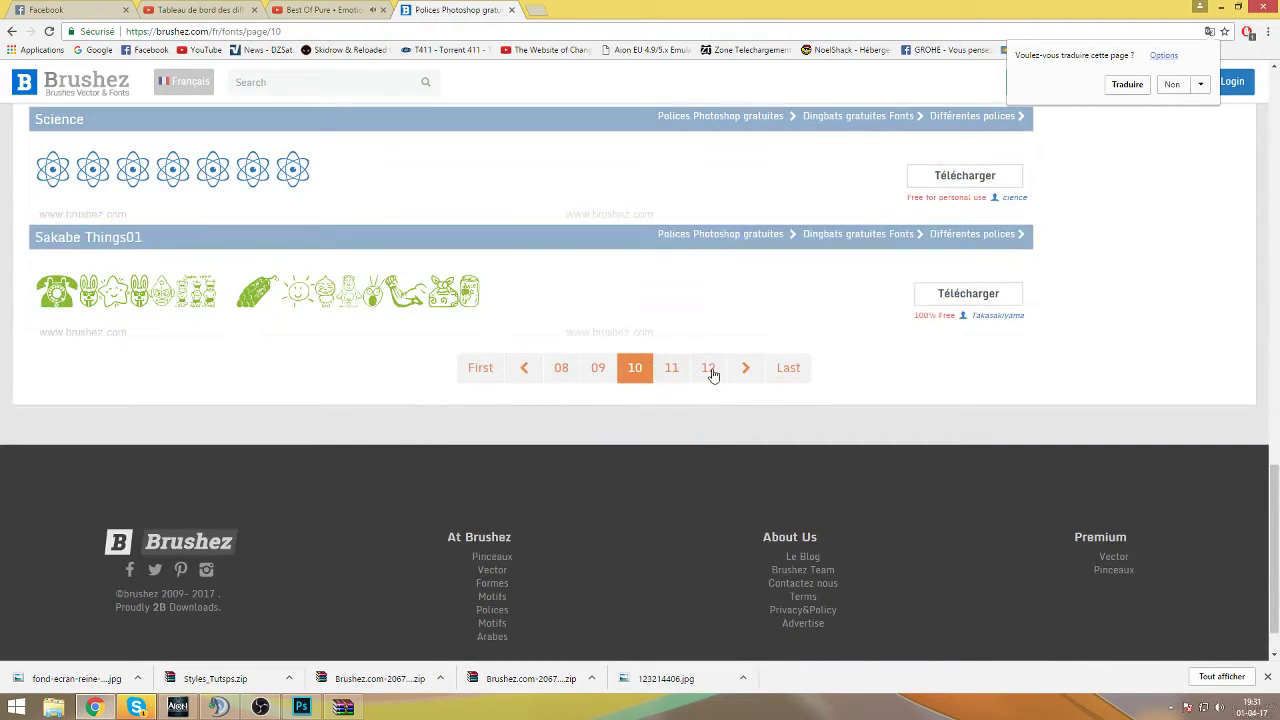
click(711, 371)
scroll(546, 445, down, 9)
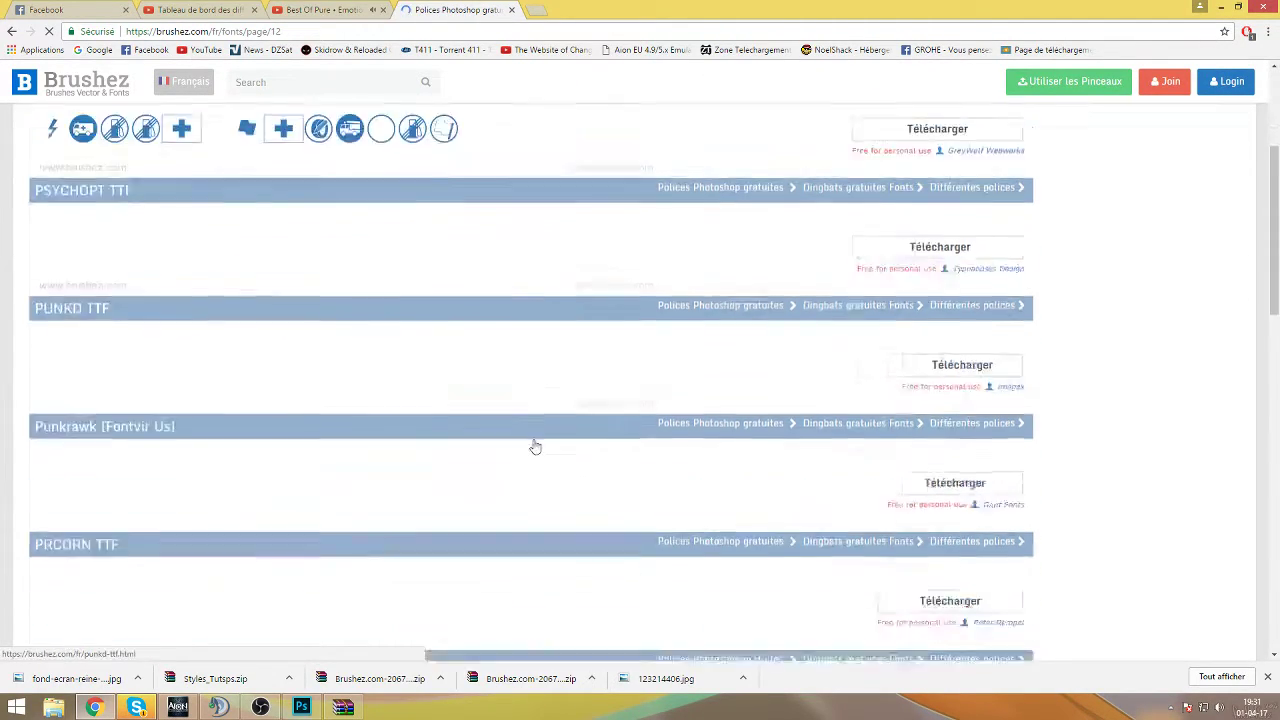
scroll(546, 445, down, 10)
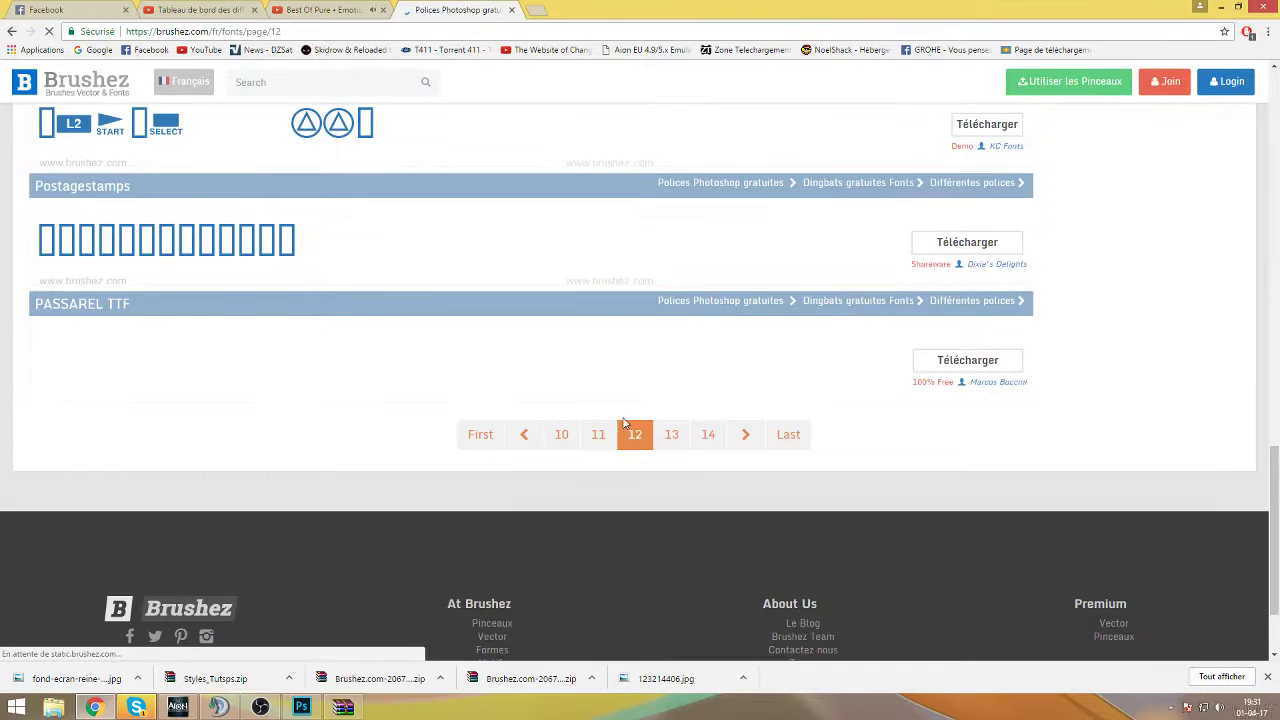
click(705, 436)
scroll(697, 436, down, 6)
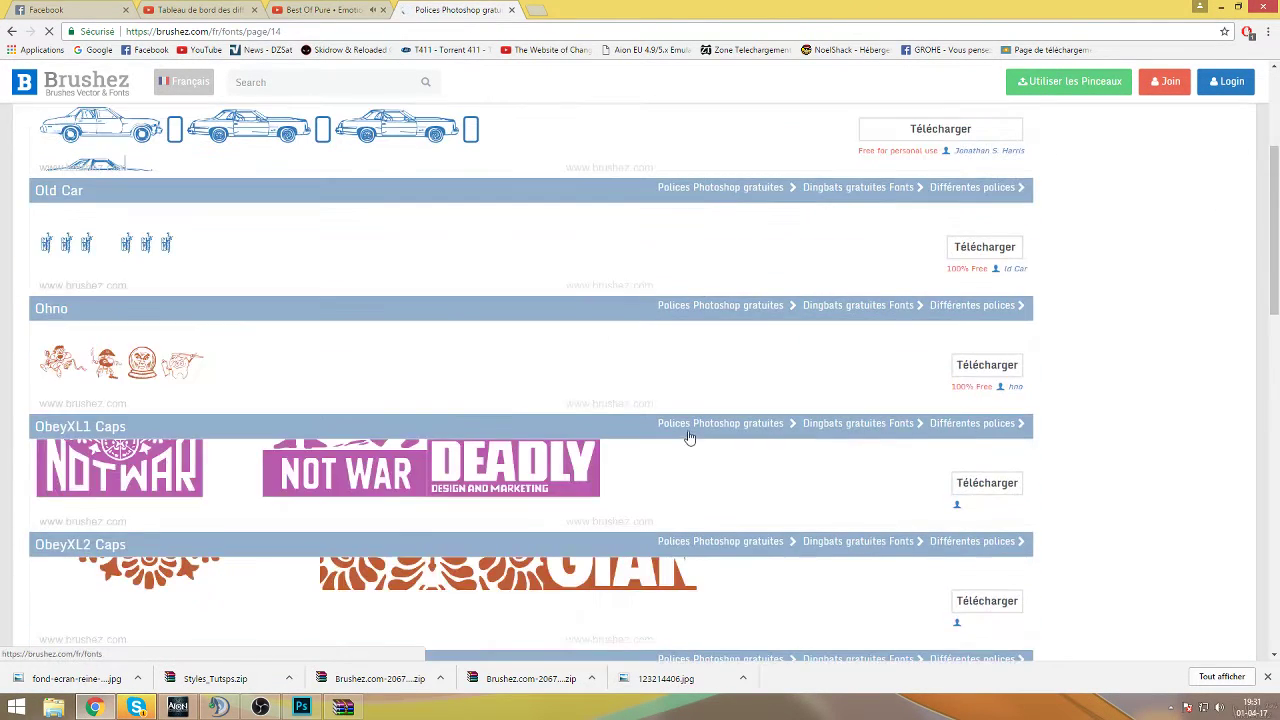
scroll(686, 436, down, 8)
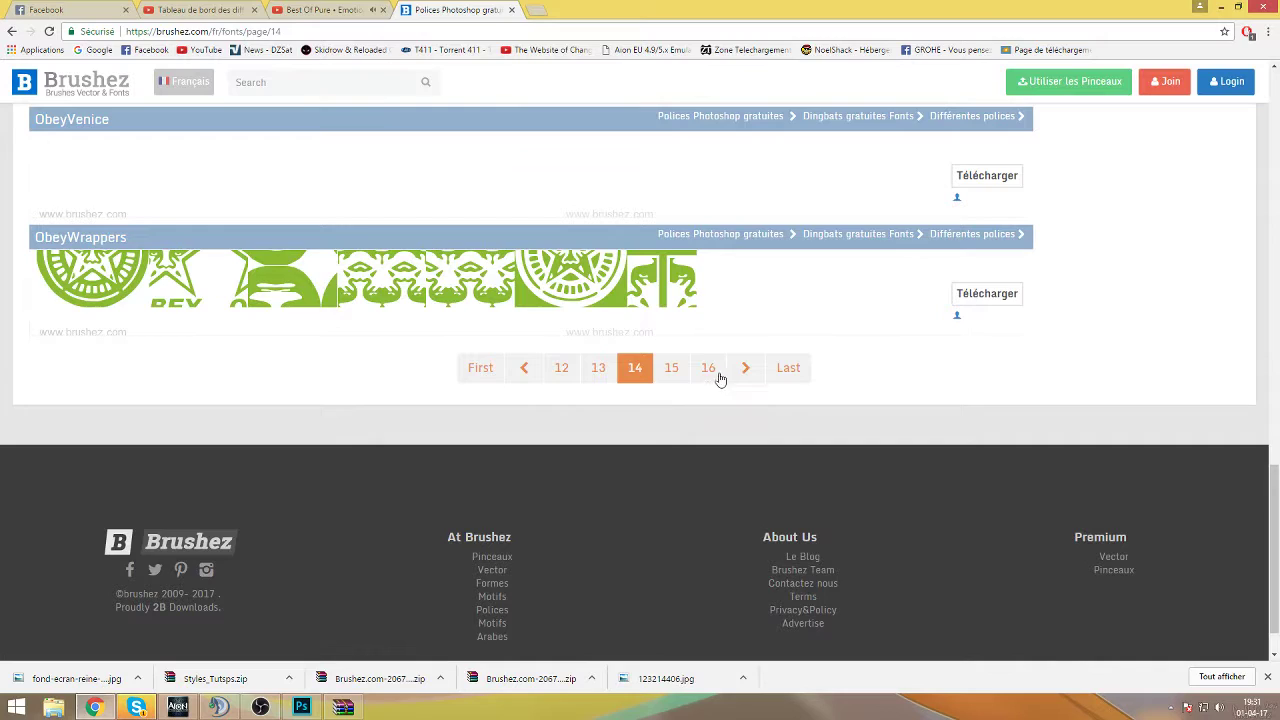
click(708, 369)
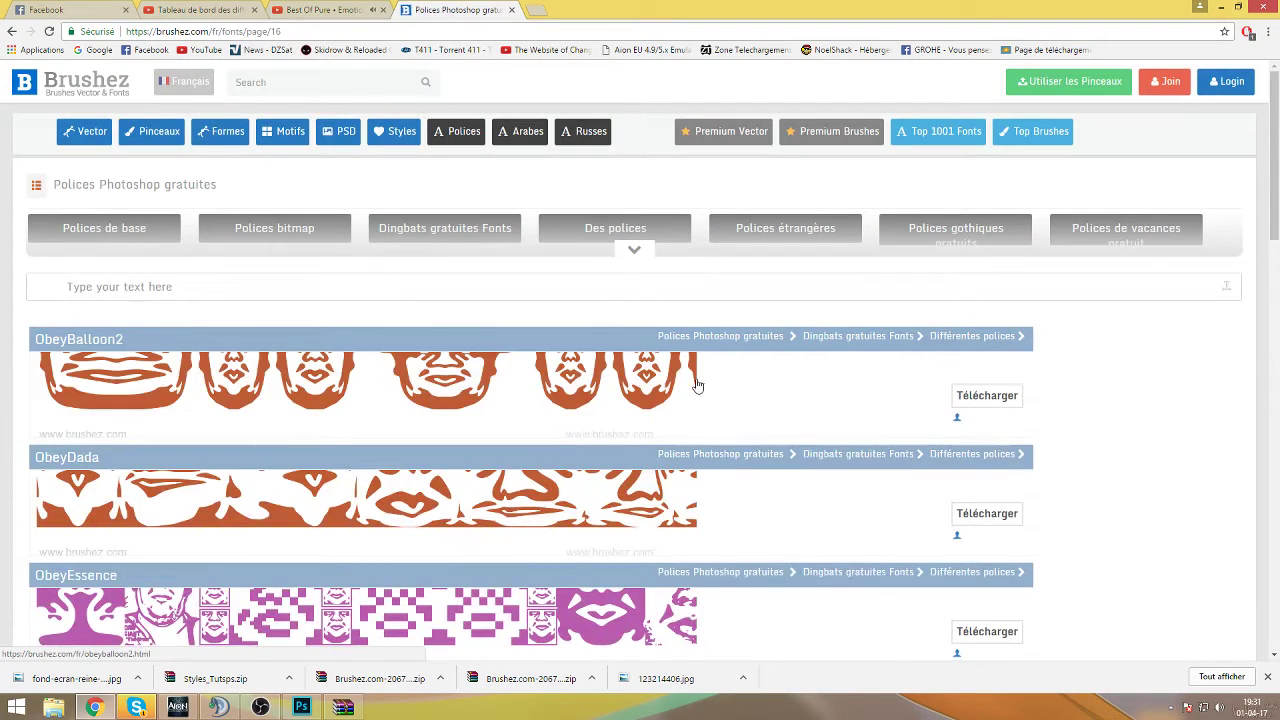
Restart the Brushez free Photoshop font list from its first page and look through pages 1 and 4.
click(456, 139)
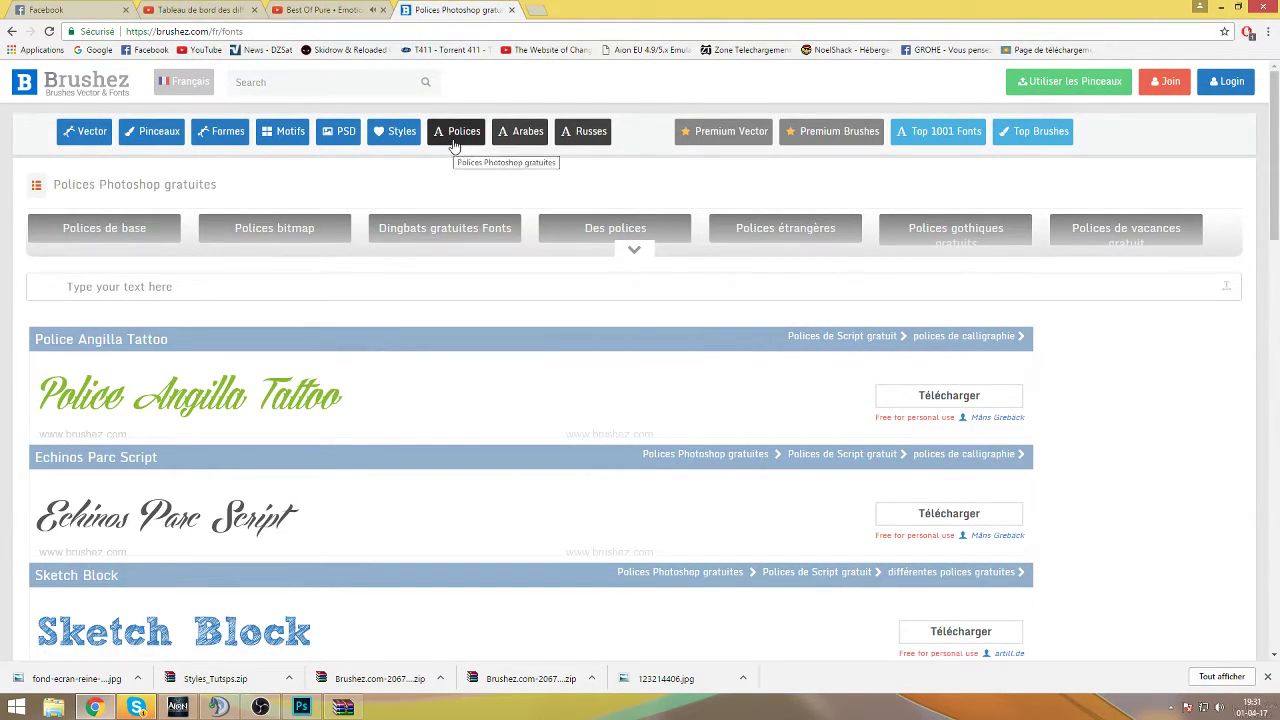
scroll(592, 457, down, 13)
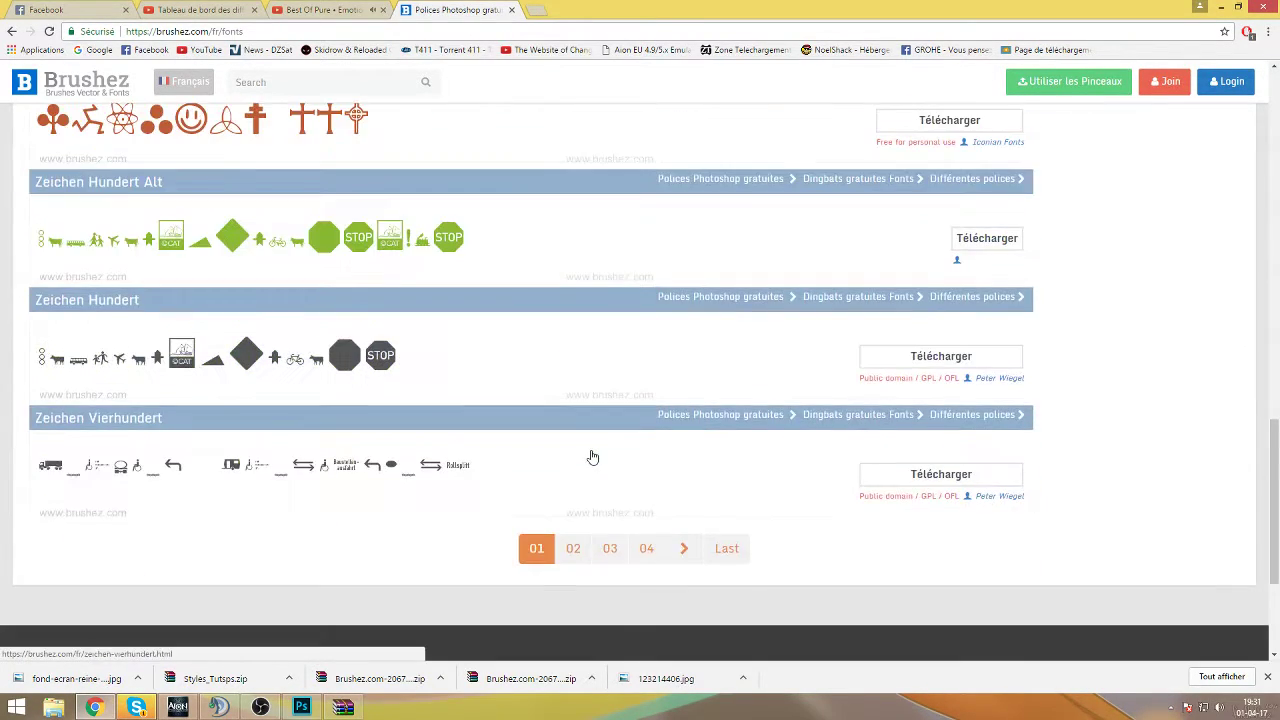
scroll(592, 457, down, 3)
click(646, 346)
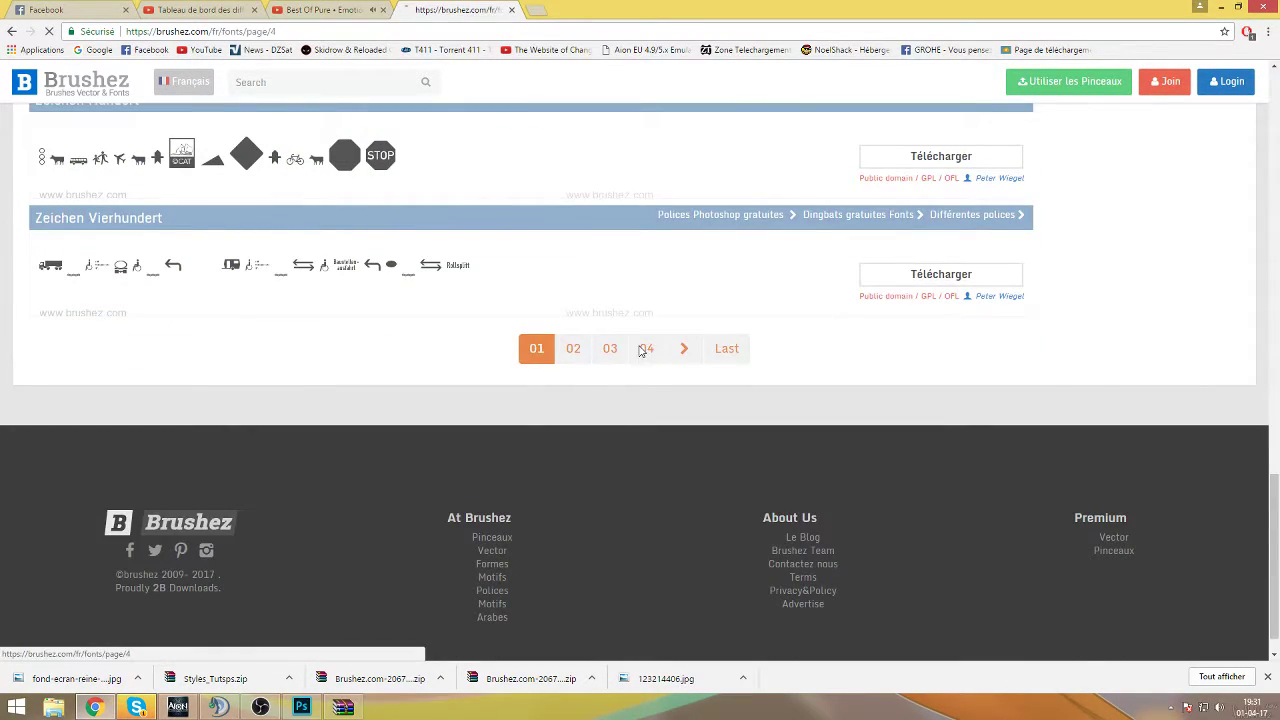
scroll(636, 369, down, 1)
scroll(637, 369, up, 1)
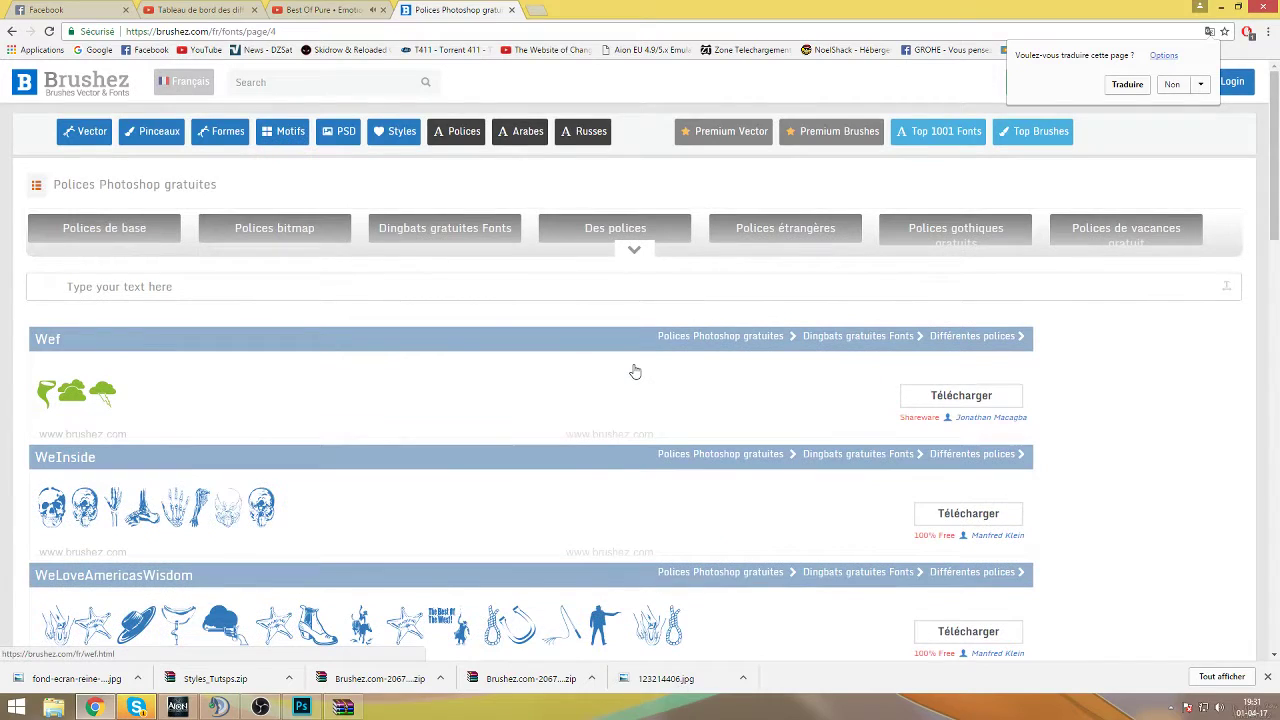
Expand the Brushez font categories and preview the page 4 fonts with the sample text "Game".
click(641, 253)
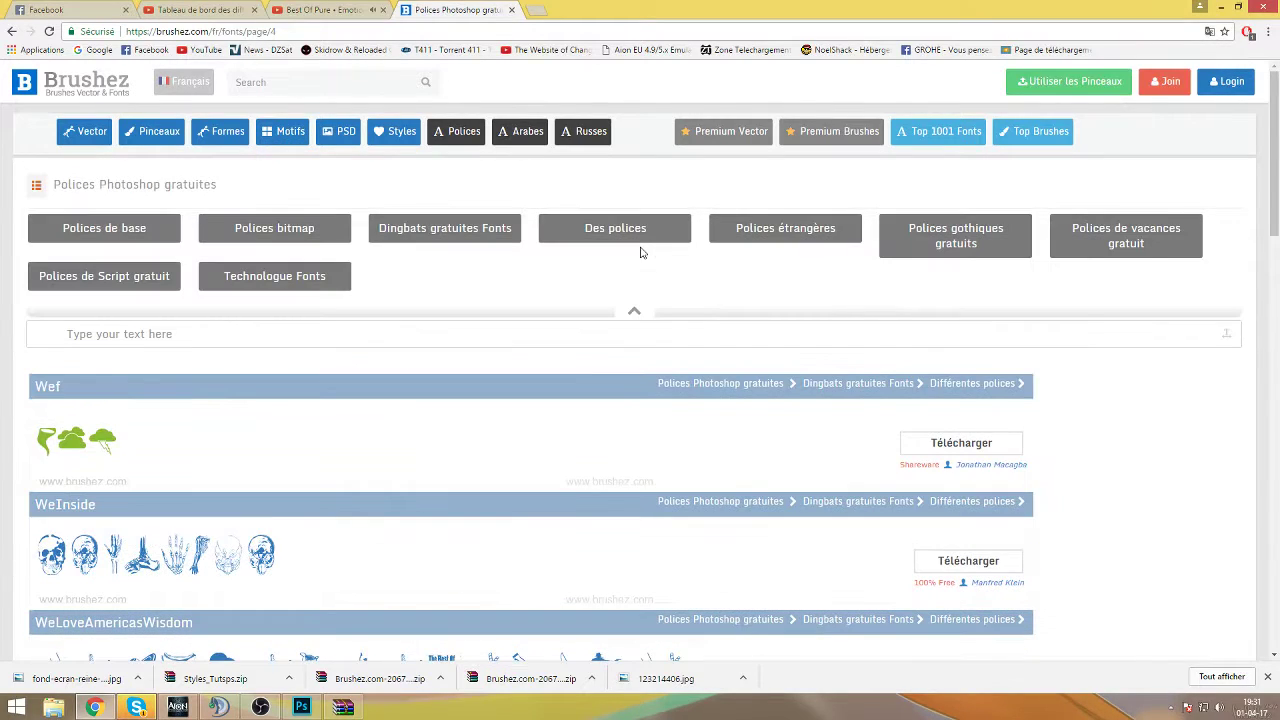
click(592, 331)
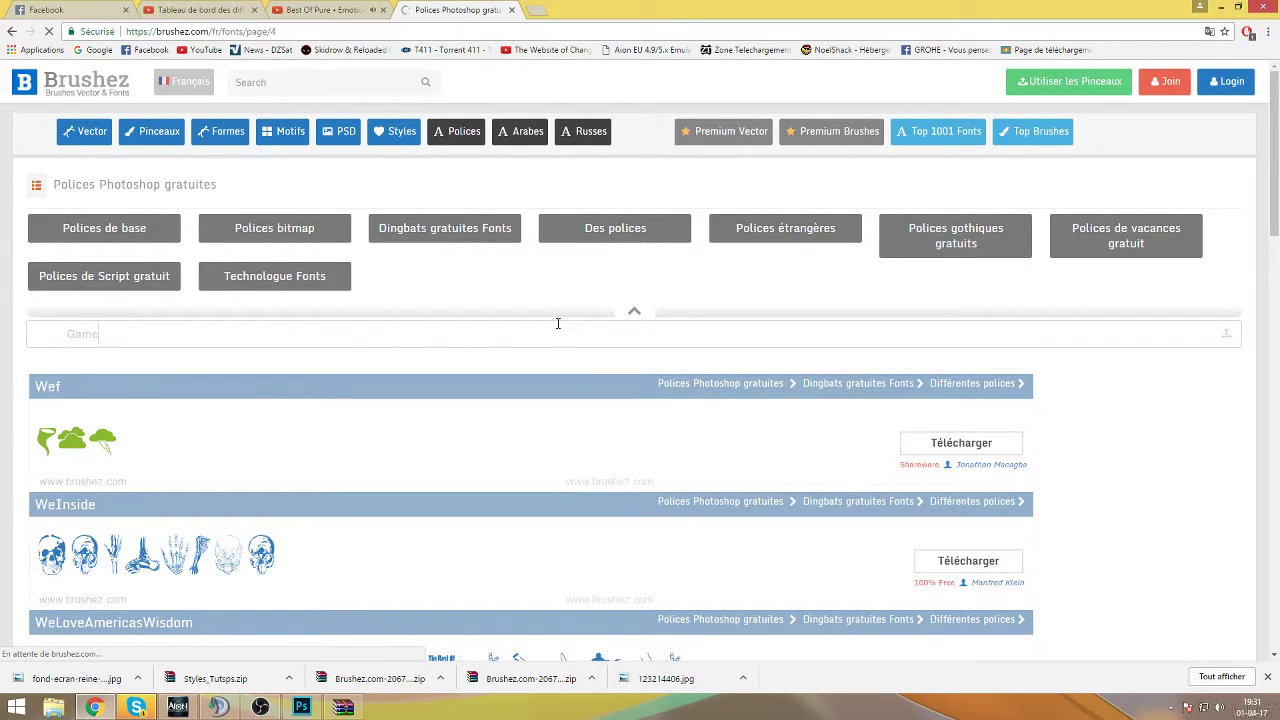
scroll(364, 498, down, 15)
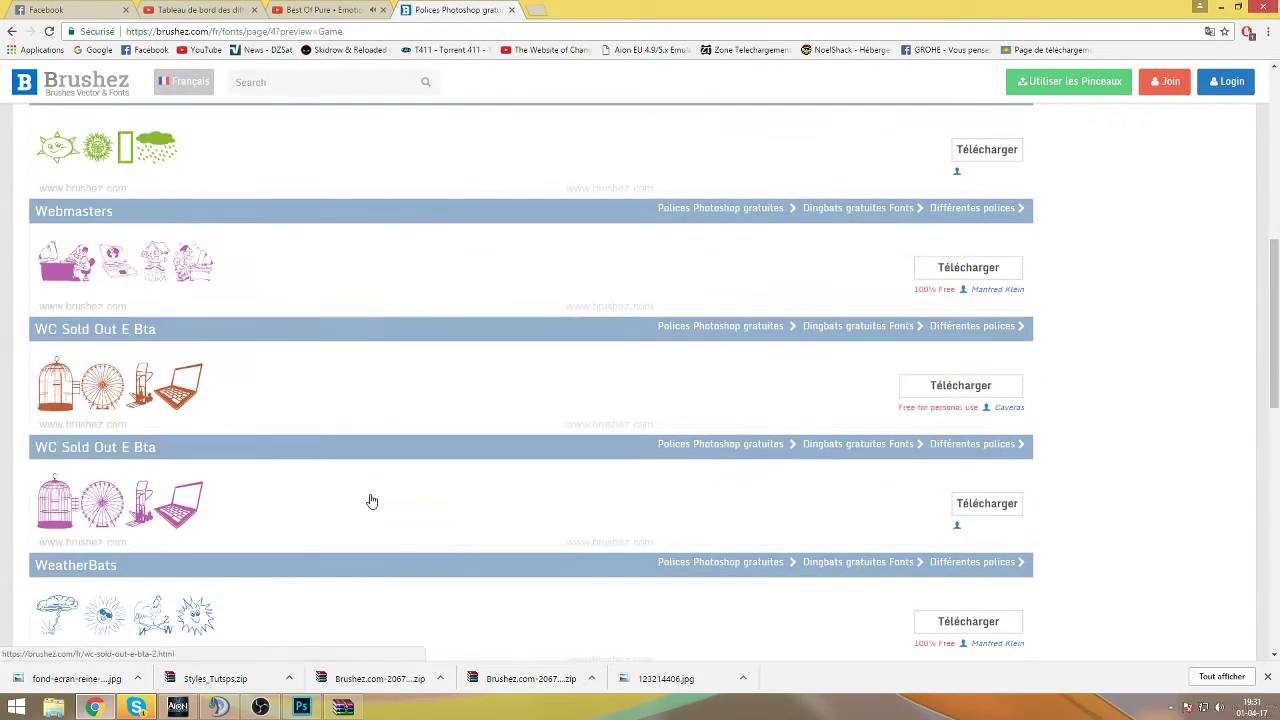
scroll(340, 206, up, 4)
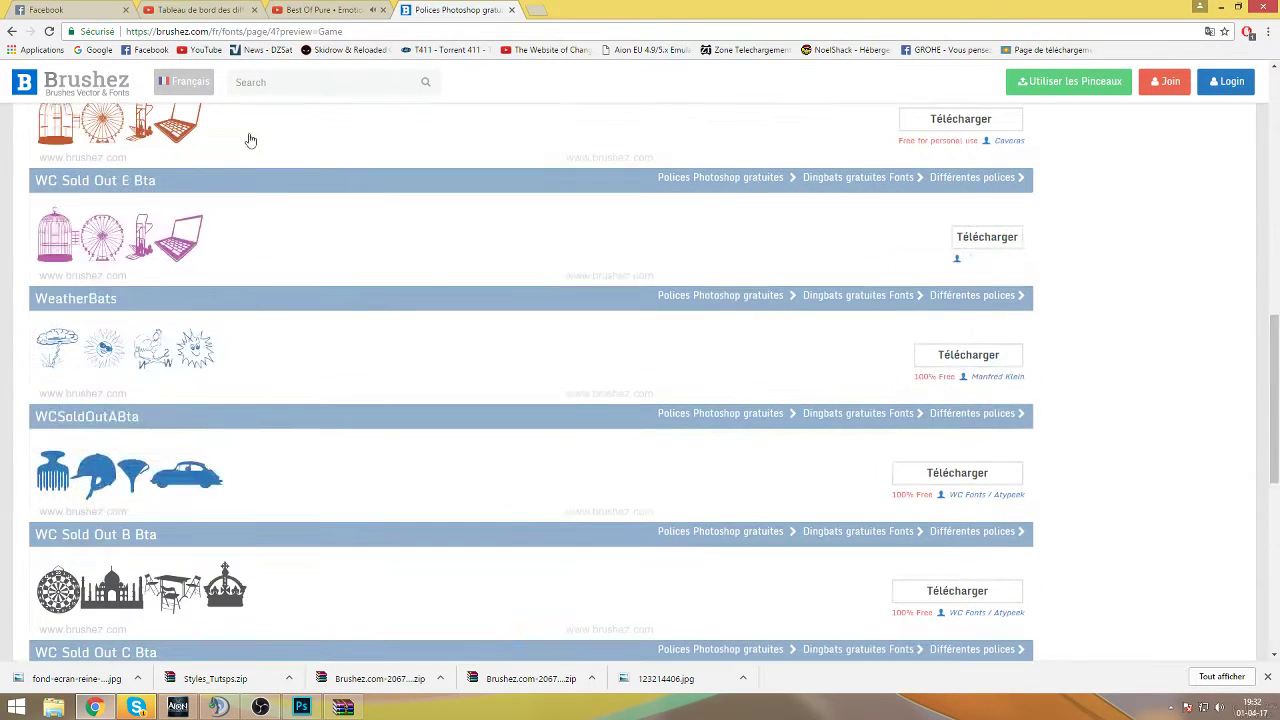
Go back to the Google results for "Police photoshop" and check DaFont's recently added fonts, returning to the results list.
click(12, 32)
click(12, 32)
click(12, 32)
click(12, 32)
click(12, 32)
click(12, 32)
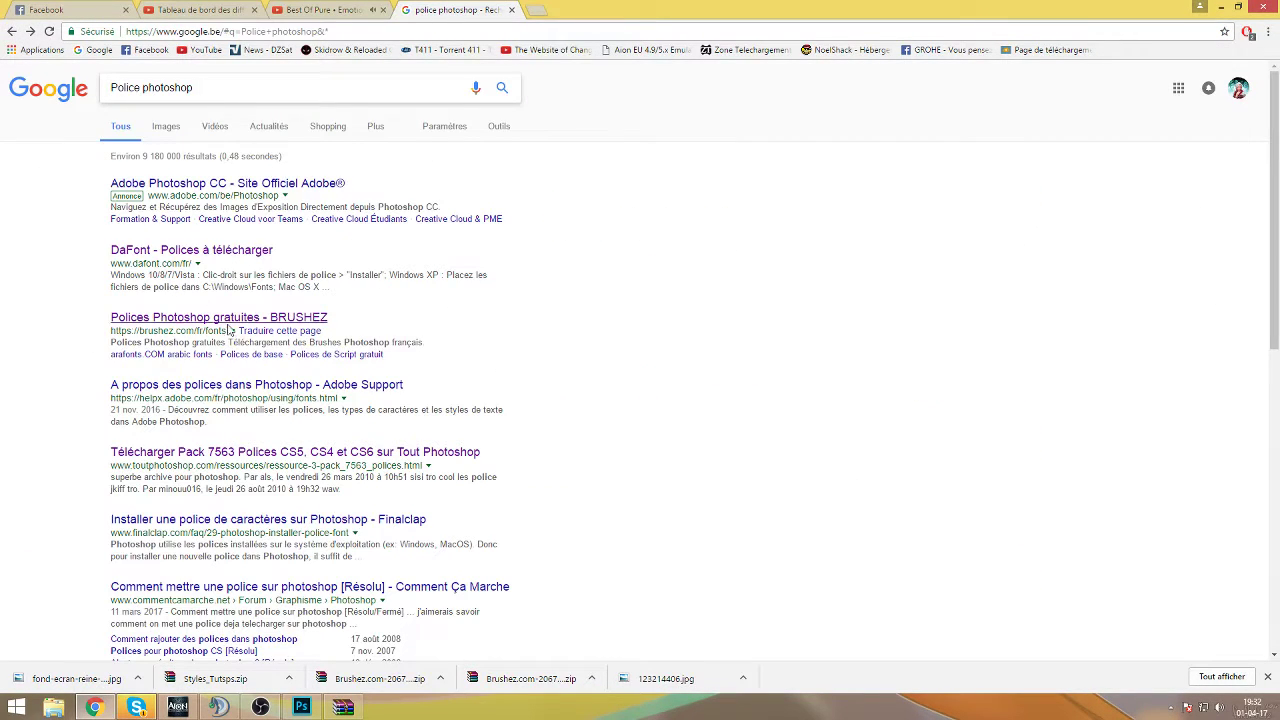
click(200, 251)
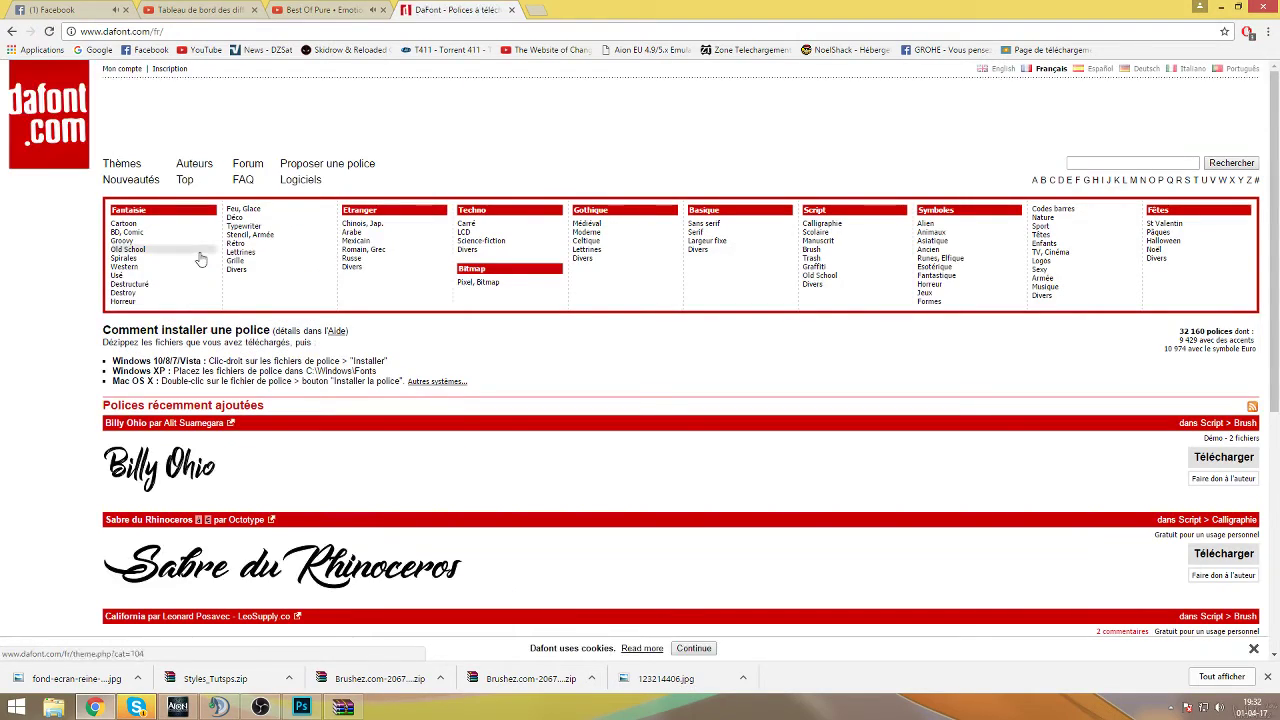
scroll(410, 328, down, 5)
scroll(578, 345, up, 1)
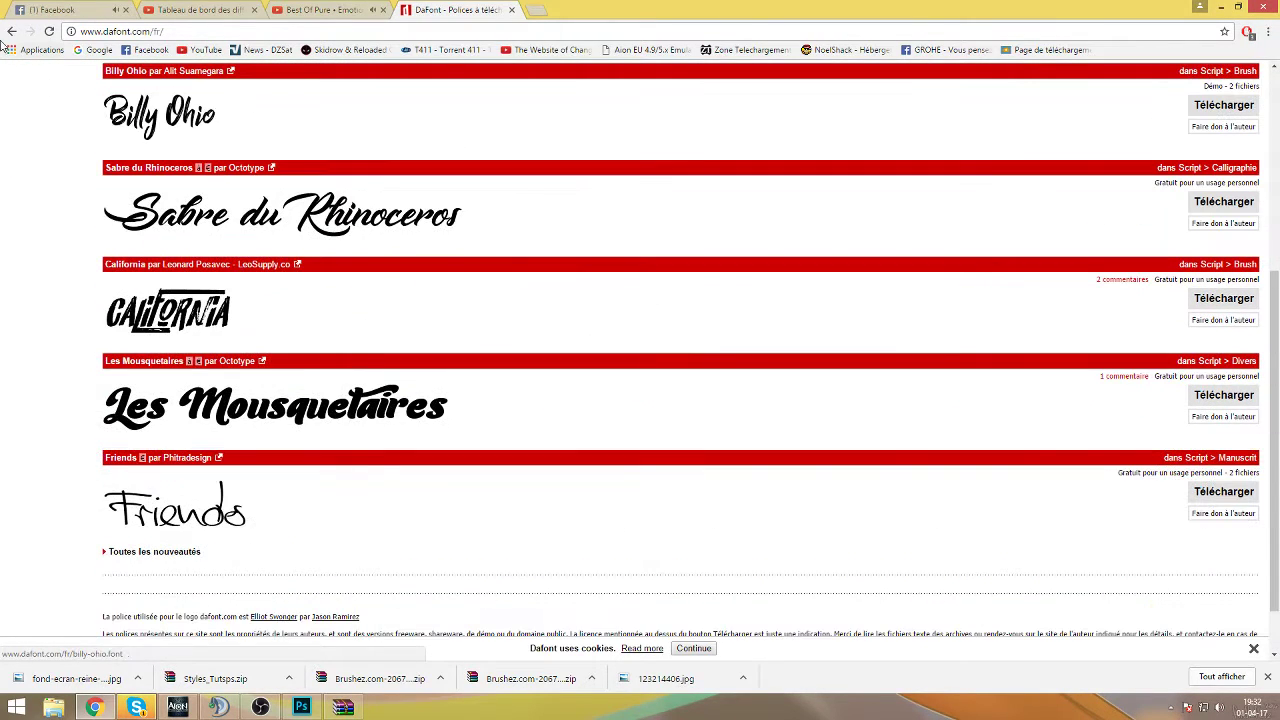
click(8, 32)
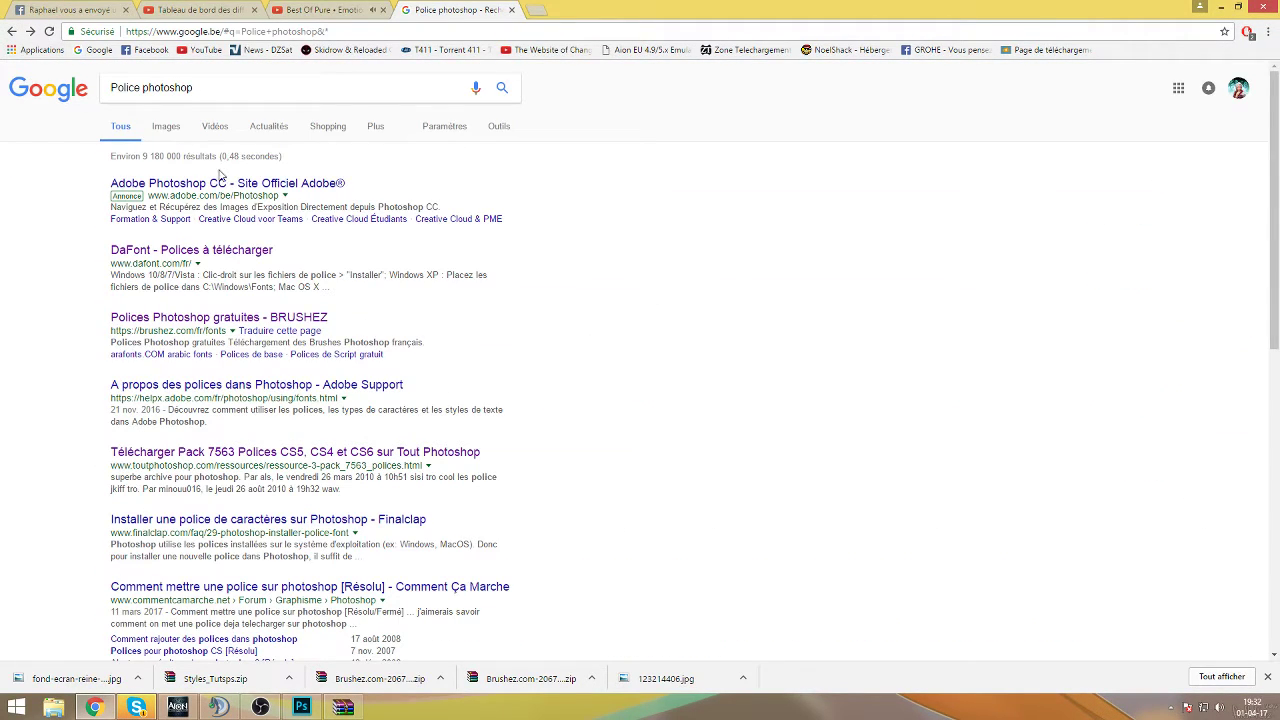
Check the Adobe Support article on fonts and the Tout Photoshop 7563-font pack, returning to the Google results each time.
scroll(616, 405, down, 1)
scroll(618, 408, up, 1)
click(340, 385)
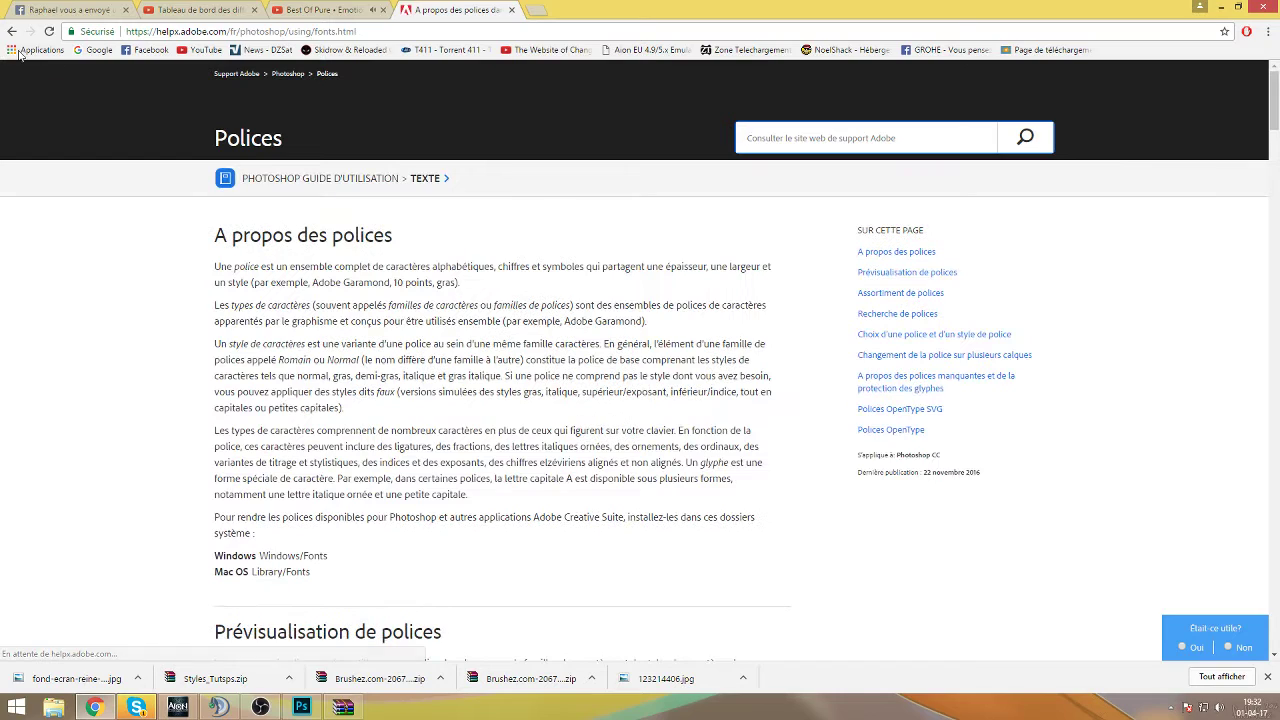
click(11, 31)
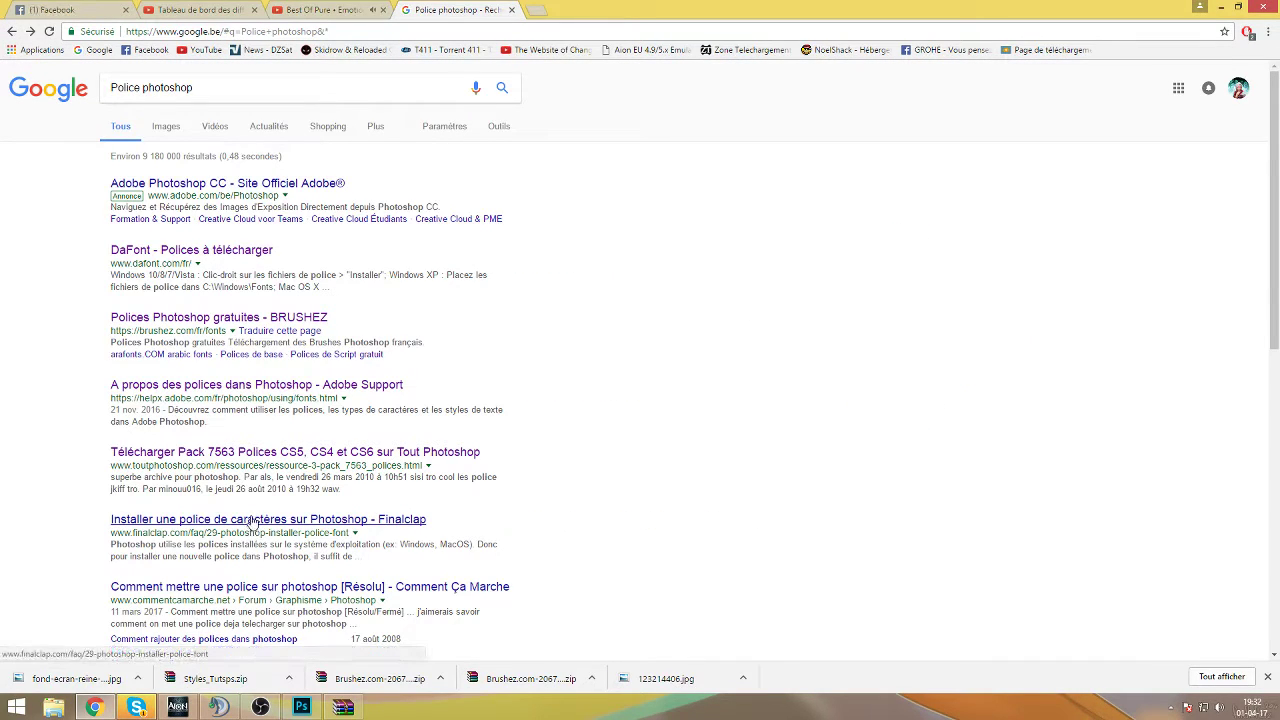
click(270, 458)
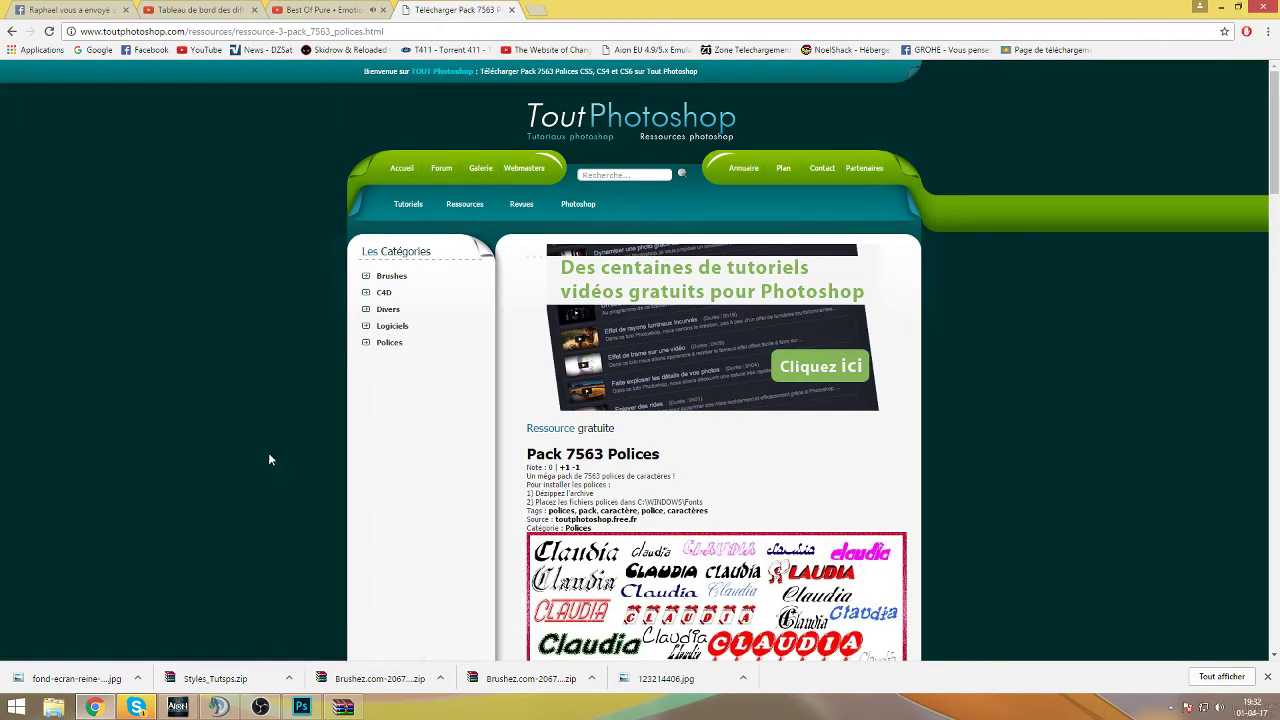
scroll(320, 450, down, 6)
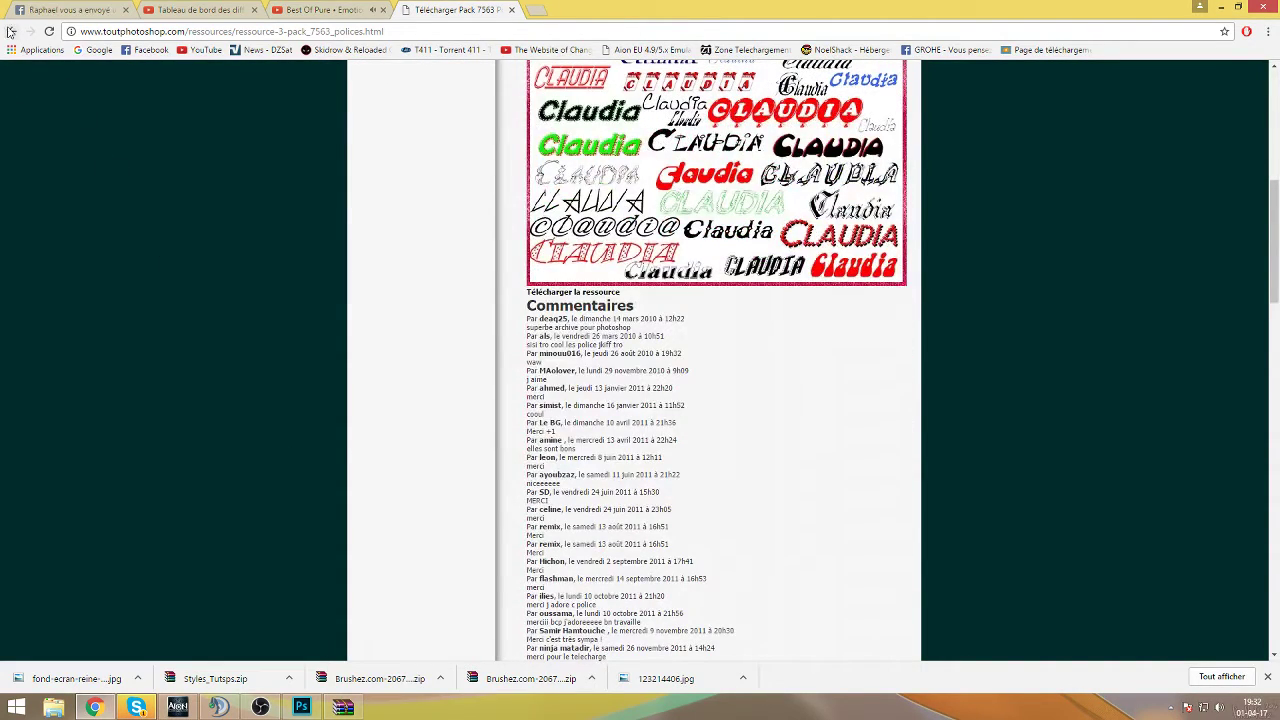
click(11, 31)
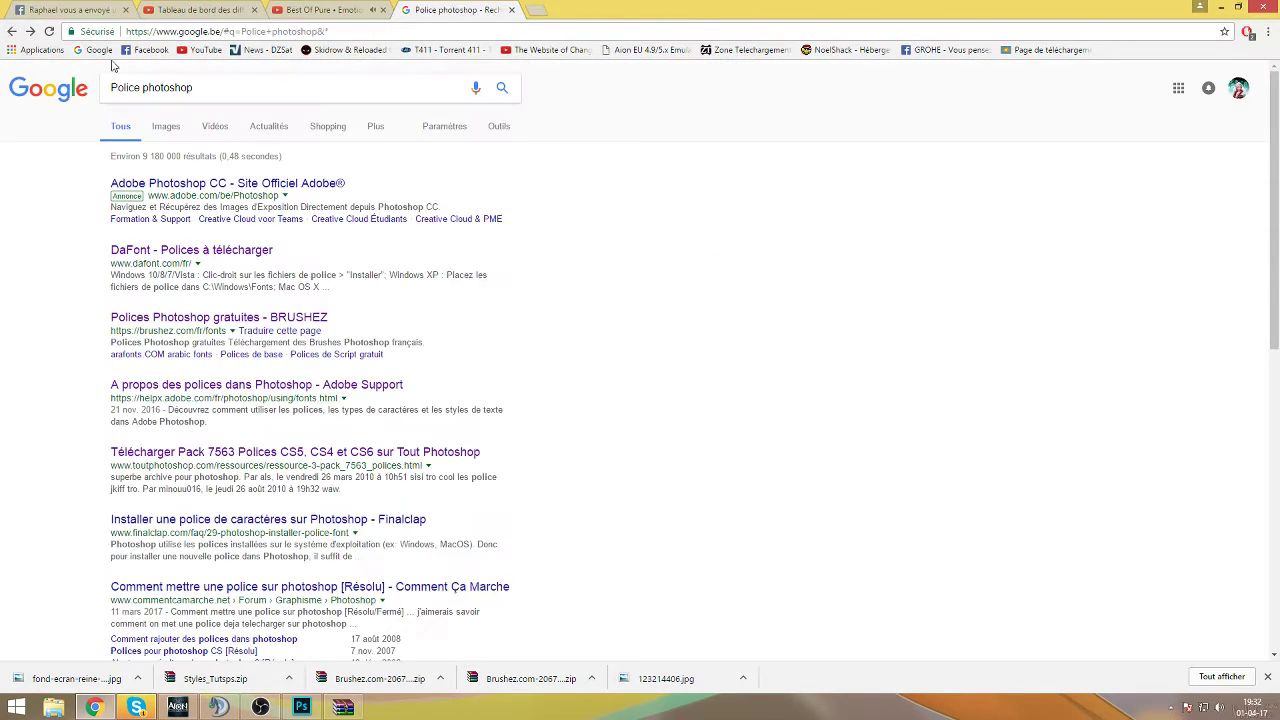
Reopen DaFont from the Google results and look through the whole list of recently added fonts.
key(XF86AudioMute)
click(201, 85)
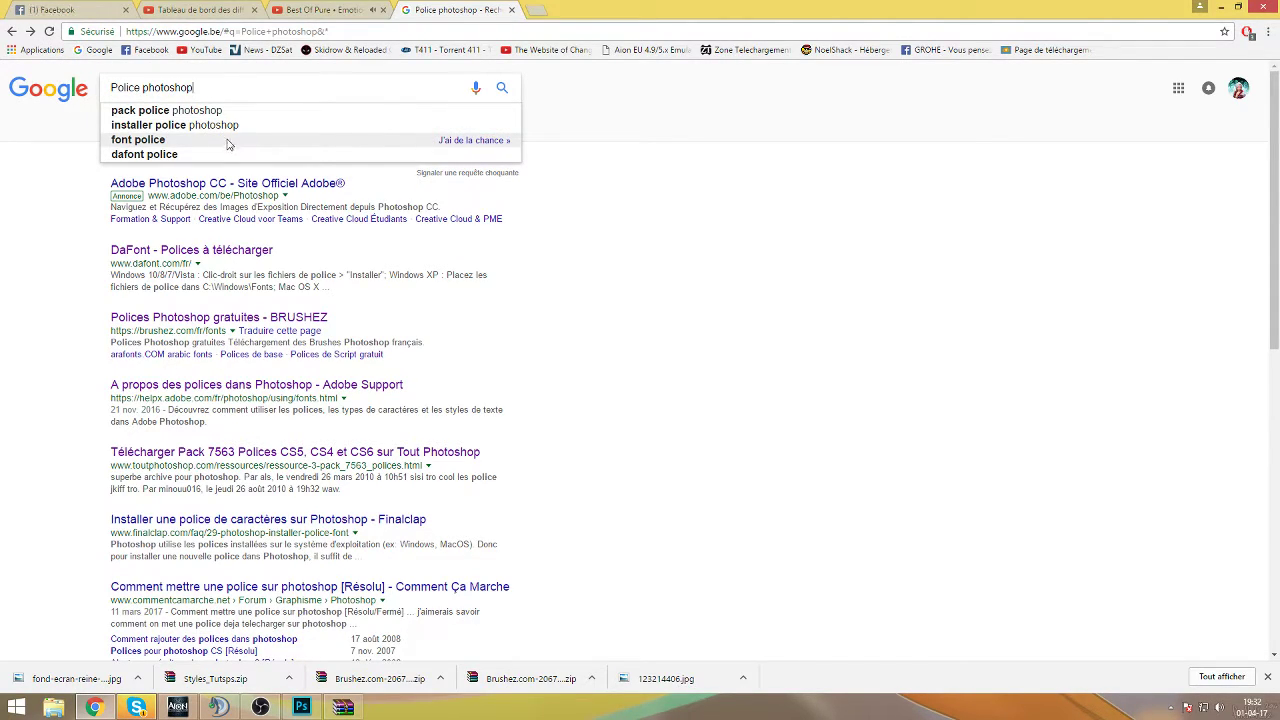
click(205, 250)
scroll(230, 255, down, 4)
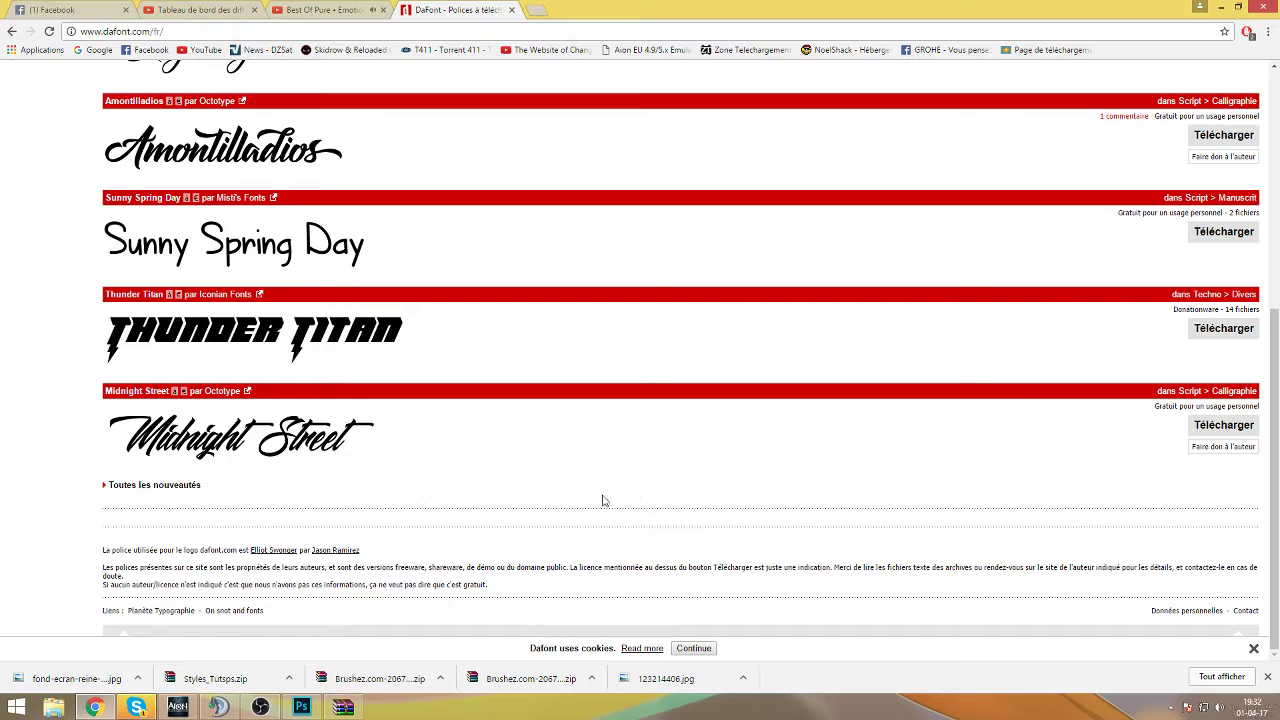
scroll(549, 494, up, 5)
Look through DaFont's Fantaisie > Old School fonts on page 1, open page 2, and return to the Google results.
click(167, 249)
scroll(180, 288, down, 2)
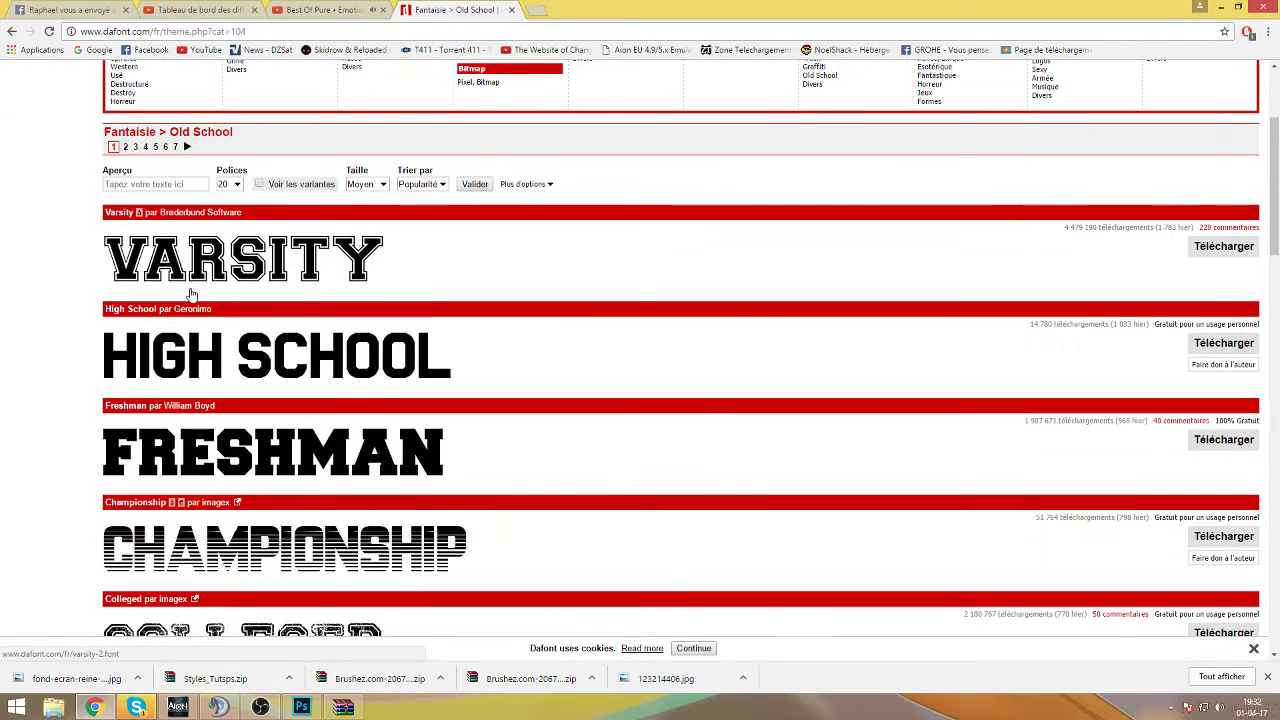
scroll(190, 292, down, 2)
scroll(452, 424, down, 2)
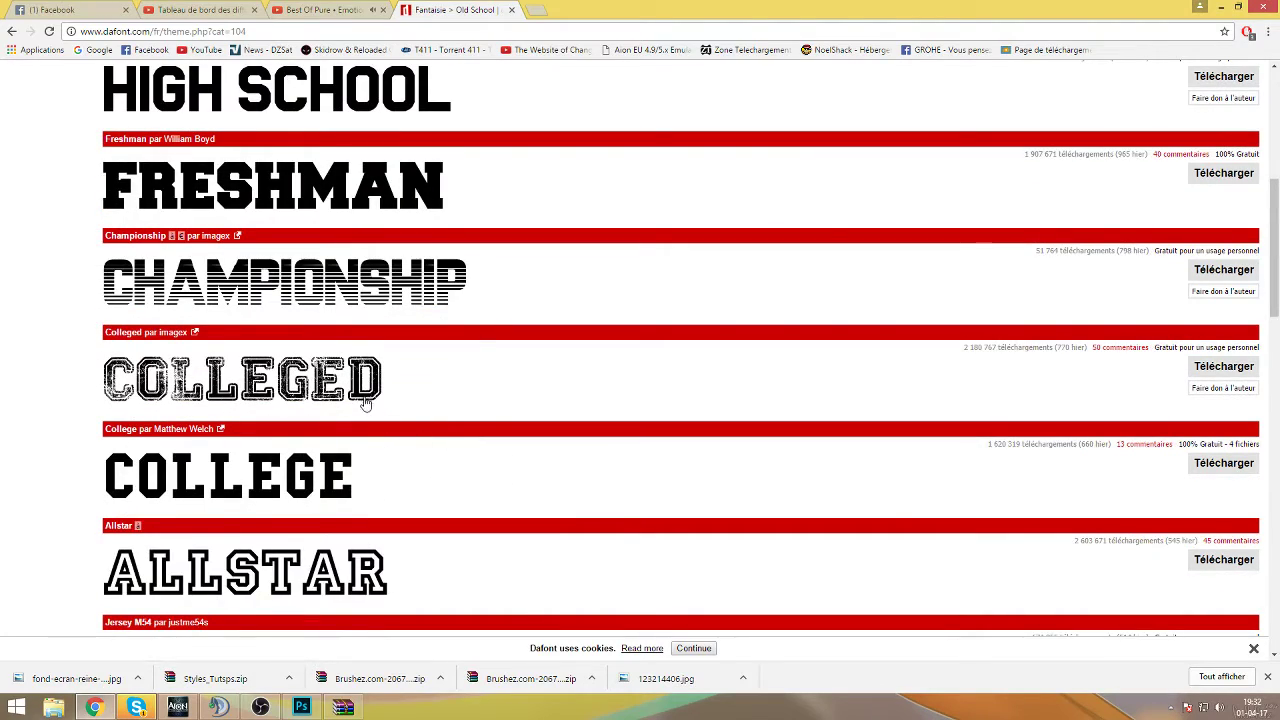
scroll(366, 403, down, 4)
scroll(390, 397, down, 10)
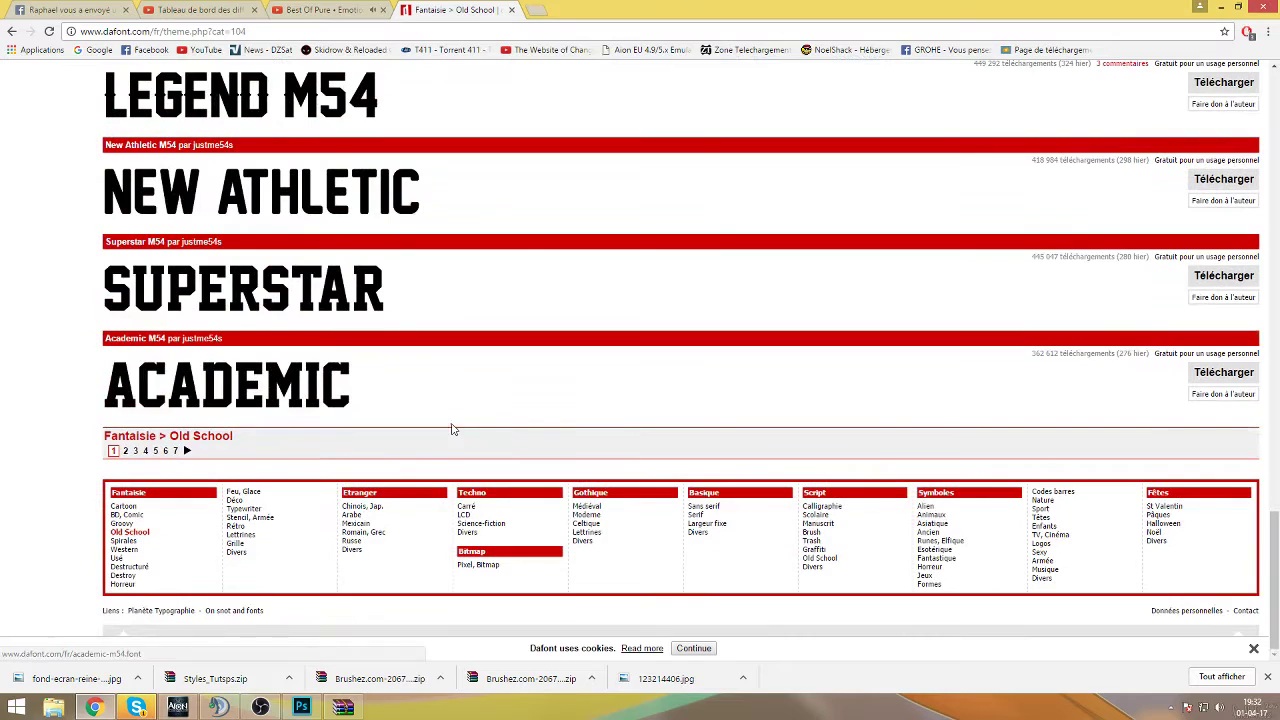
click(125, 451)
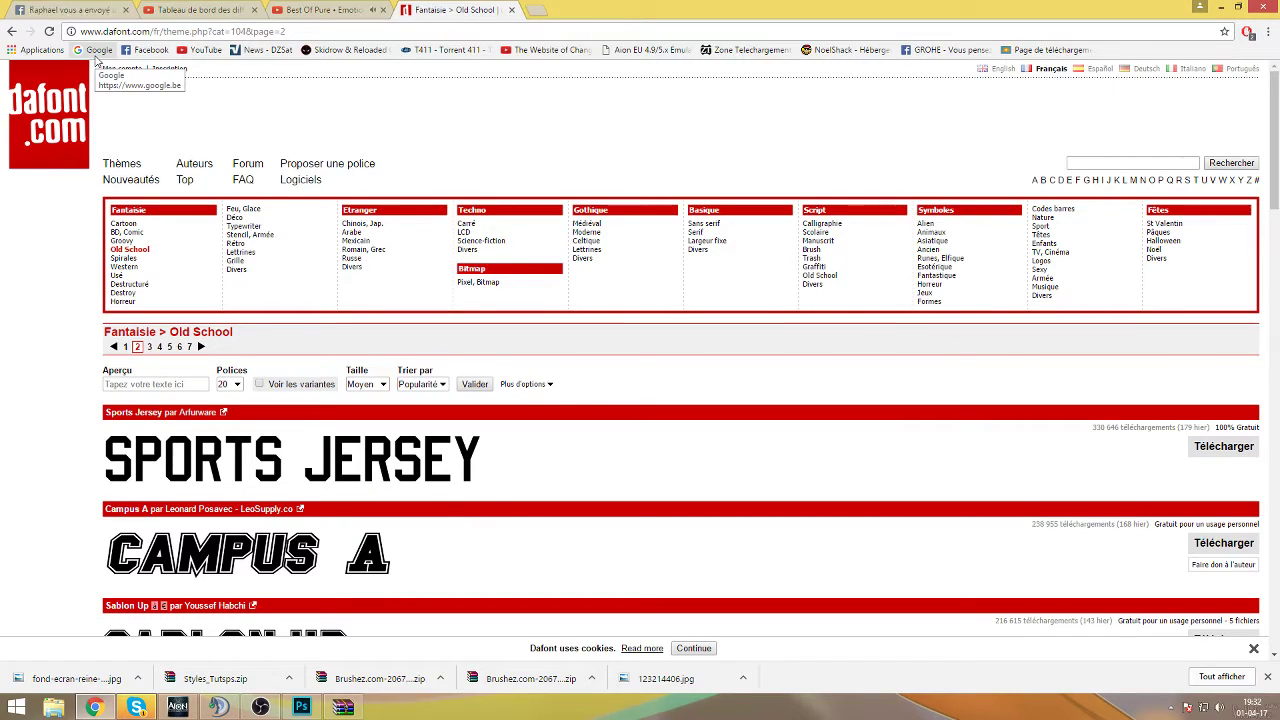
click(13, 31)
click(13, 31)
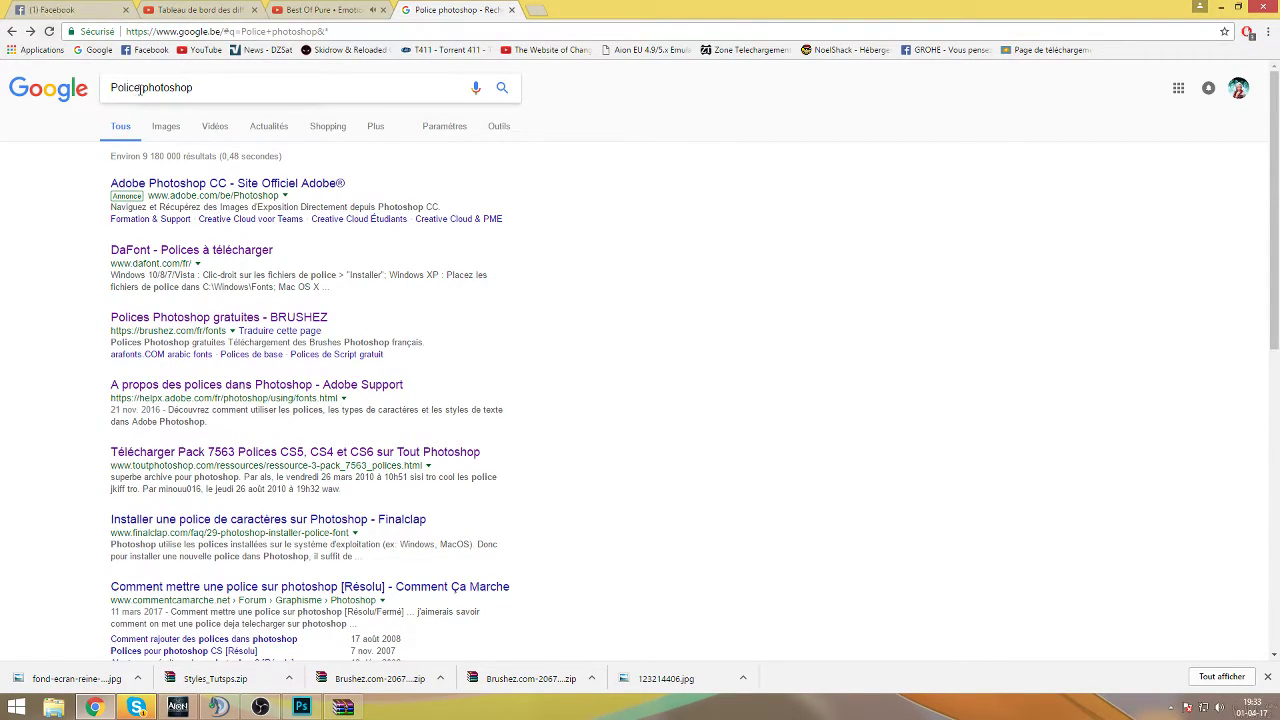
Change the Google search to "style photoshop".
double_click(140, 88)
text(style)
key(Return)
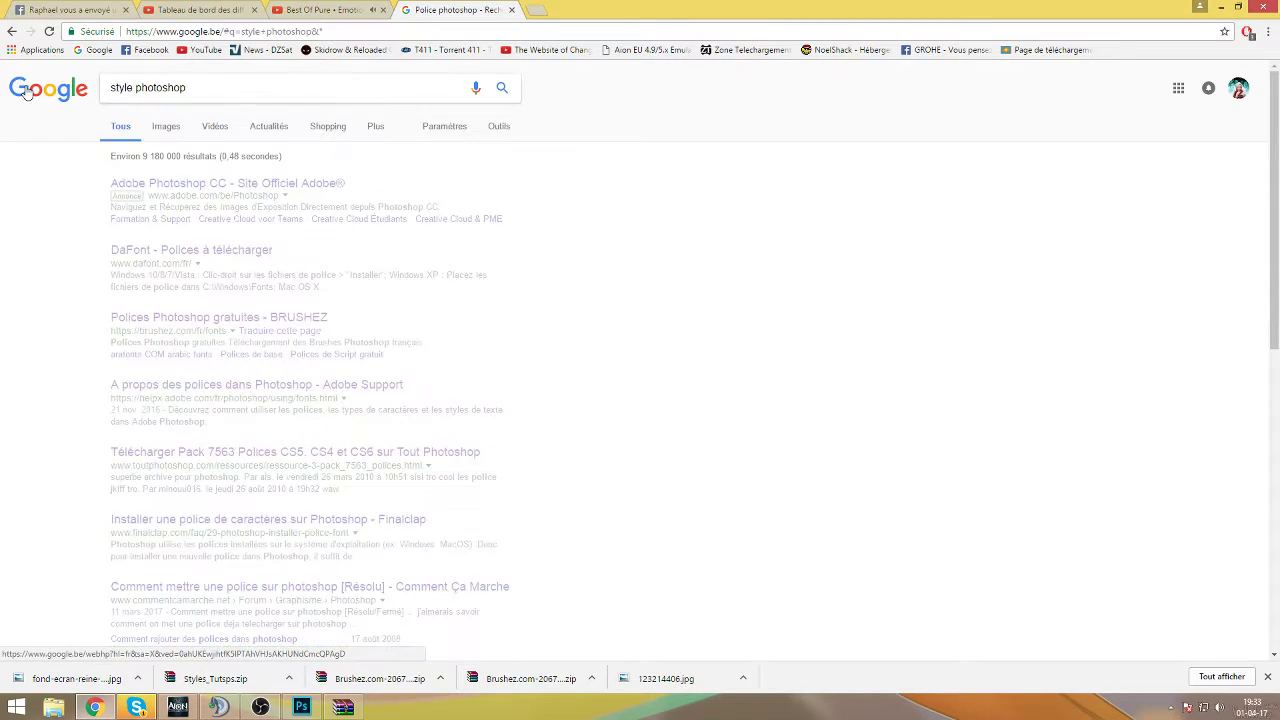
Check the Tutsps "352 styles de calque" and Design Spartan "30+ Styles Photoshop" results, returning to the results list each time.
click(185, 256)
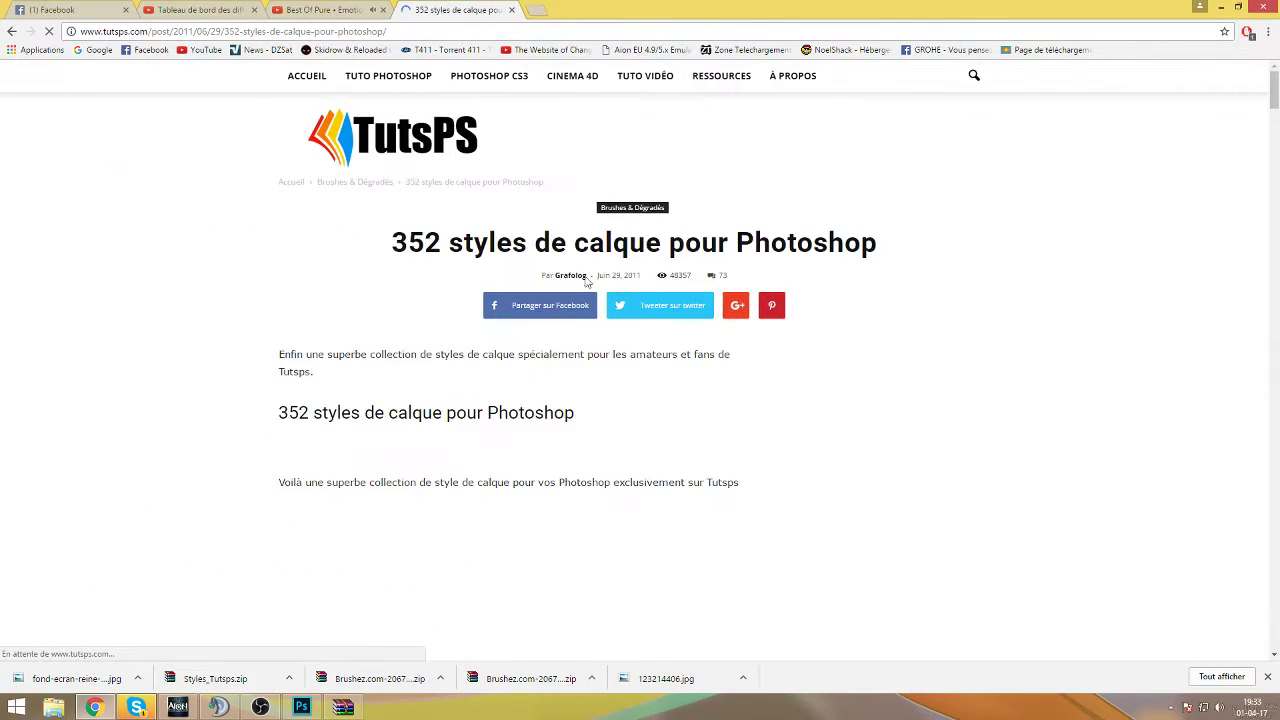
scroll(423, 437, down, 3)
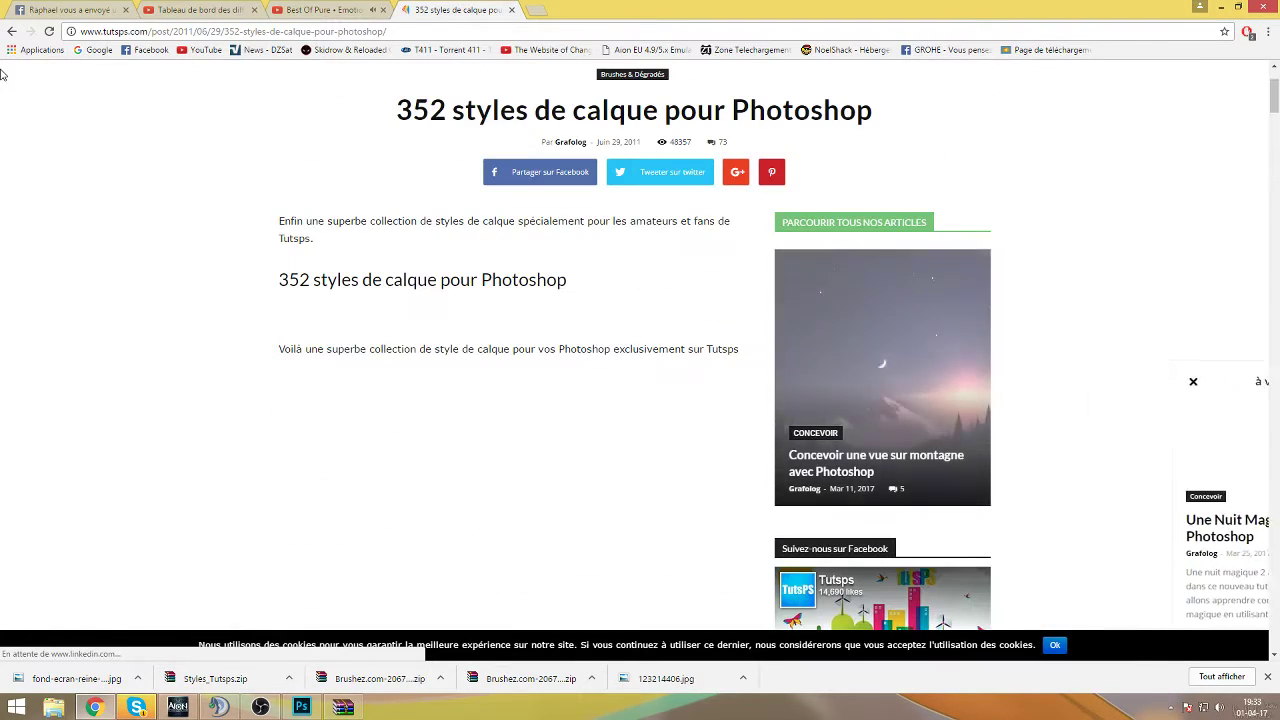
key(alt+Left)
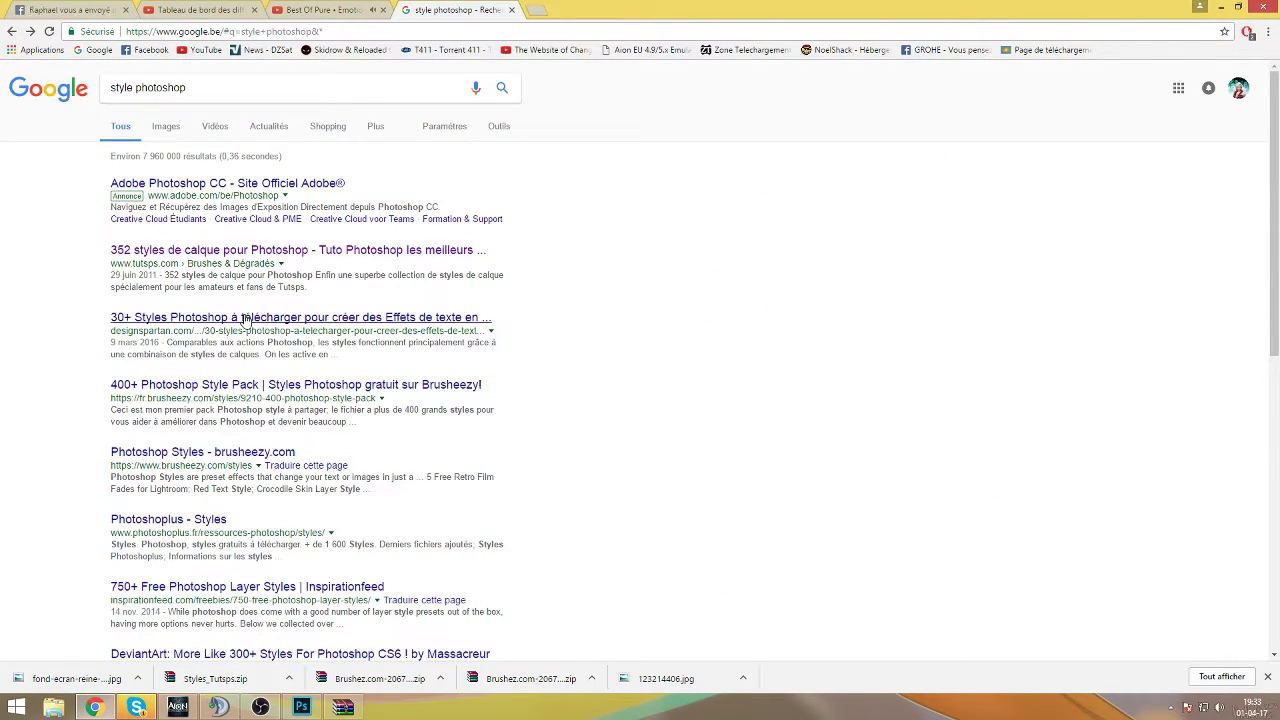
click(243, 319)
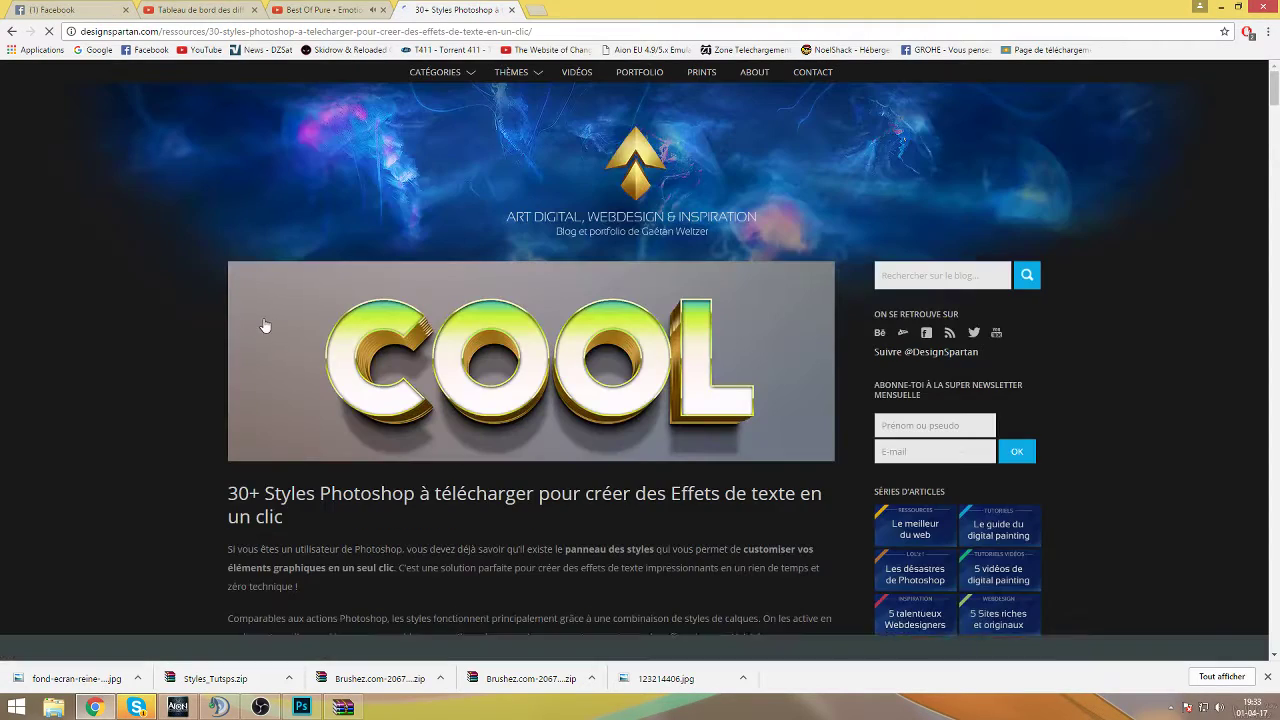
scroll(250, 320, down, 2)
click(16, 33)
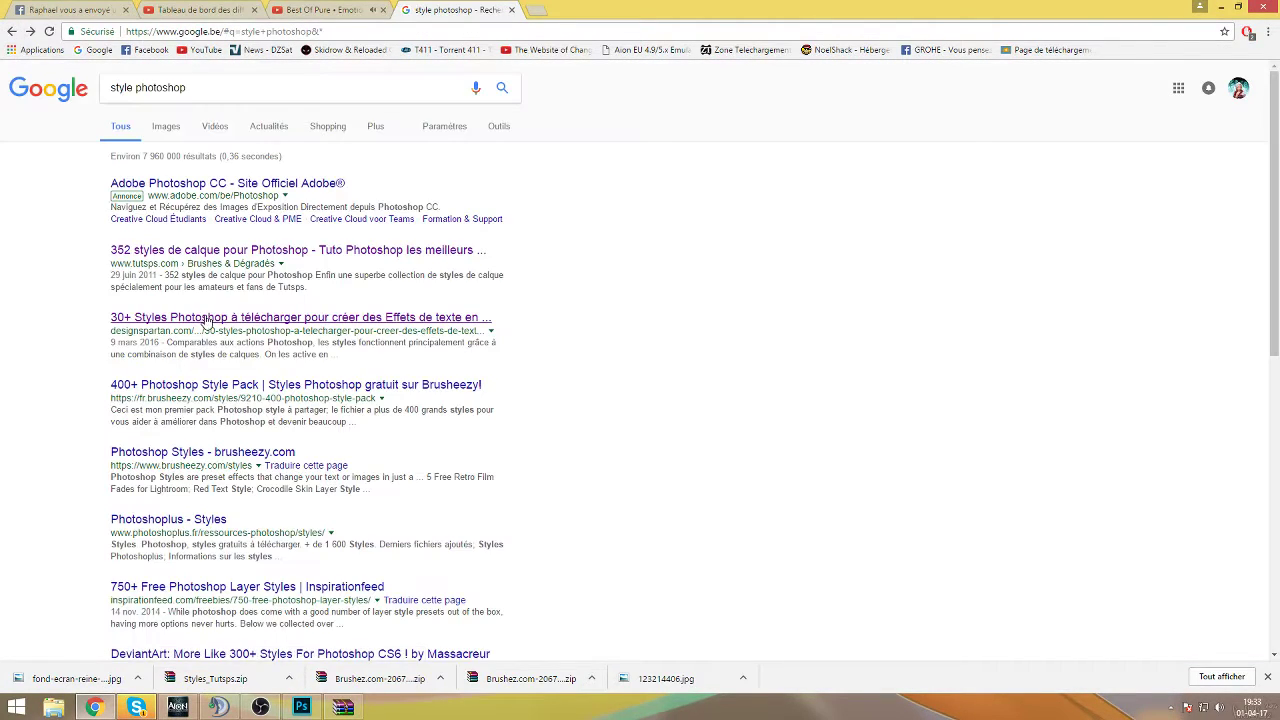
Refine the Google search to "style texte photoshop" and open the Design Spartan article on 30+ text effect styles.
click(135, 88)
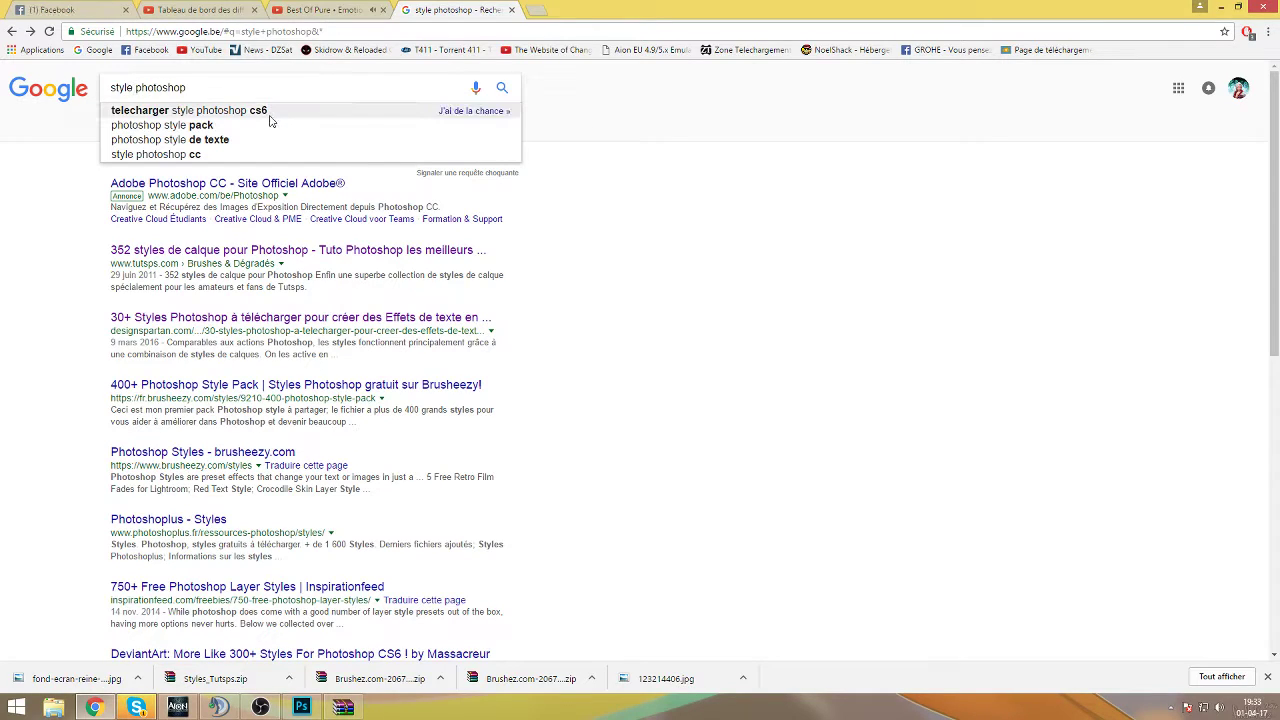
text(tex)
text(te)
key(Return)
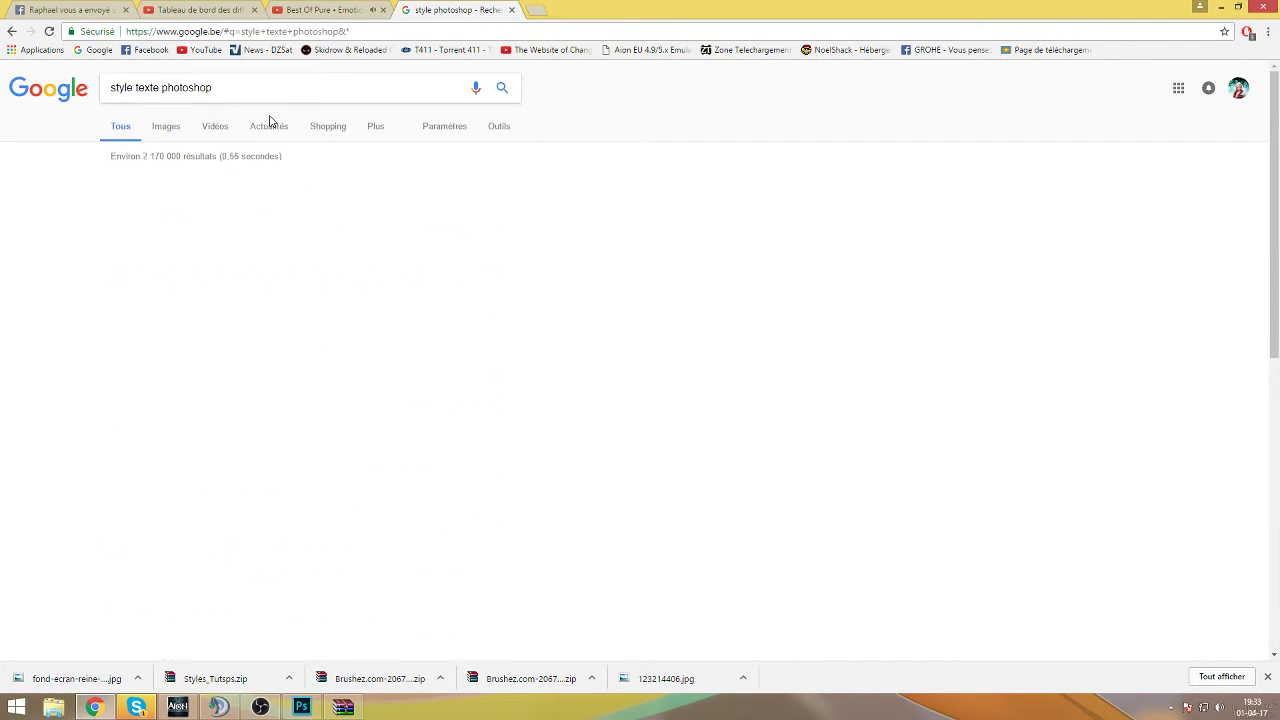
click(246, 186)
scroll(127, 231, down, 20)
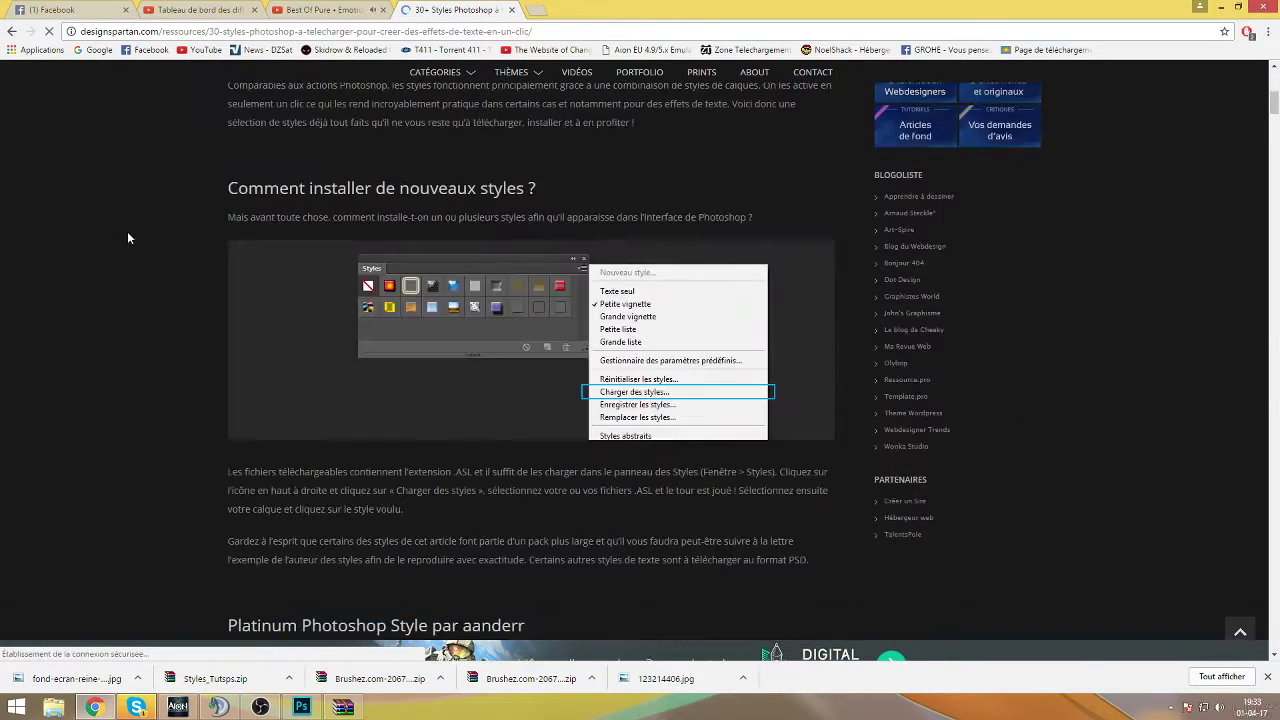